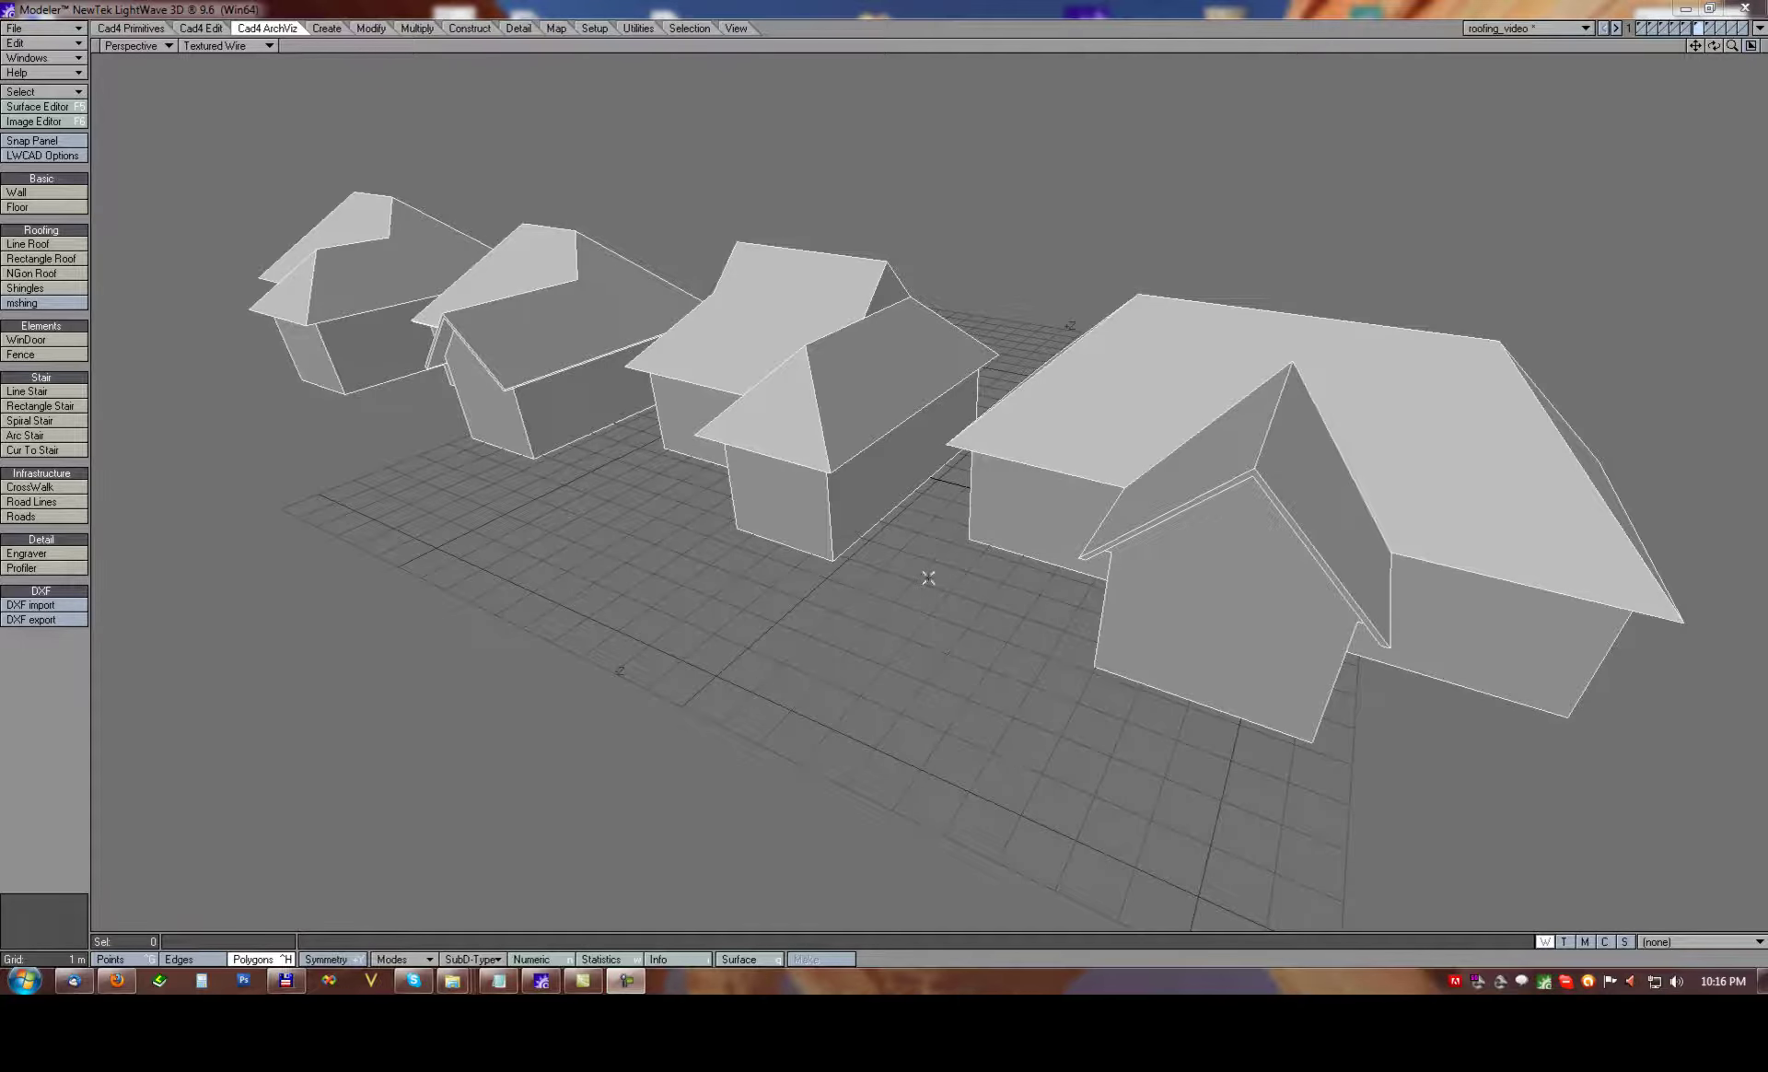
# Examine the example roofs on the different layers from several viewing angles, including the hipped roof on the L-shaped house.
pyautogui.moveTo(1044, 351)
pyautogui.keyDown('alt'); pyautogui.mouseDown()
pyautogui.moveTo(970, 538)
pyautogui.moveTo(897, 629)
pyautogui.moveTo(1047, 368)
pyautogui.mouseUp(); pyautogui.keyUp('alt')
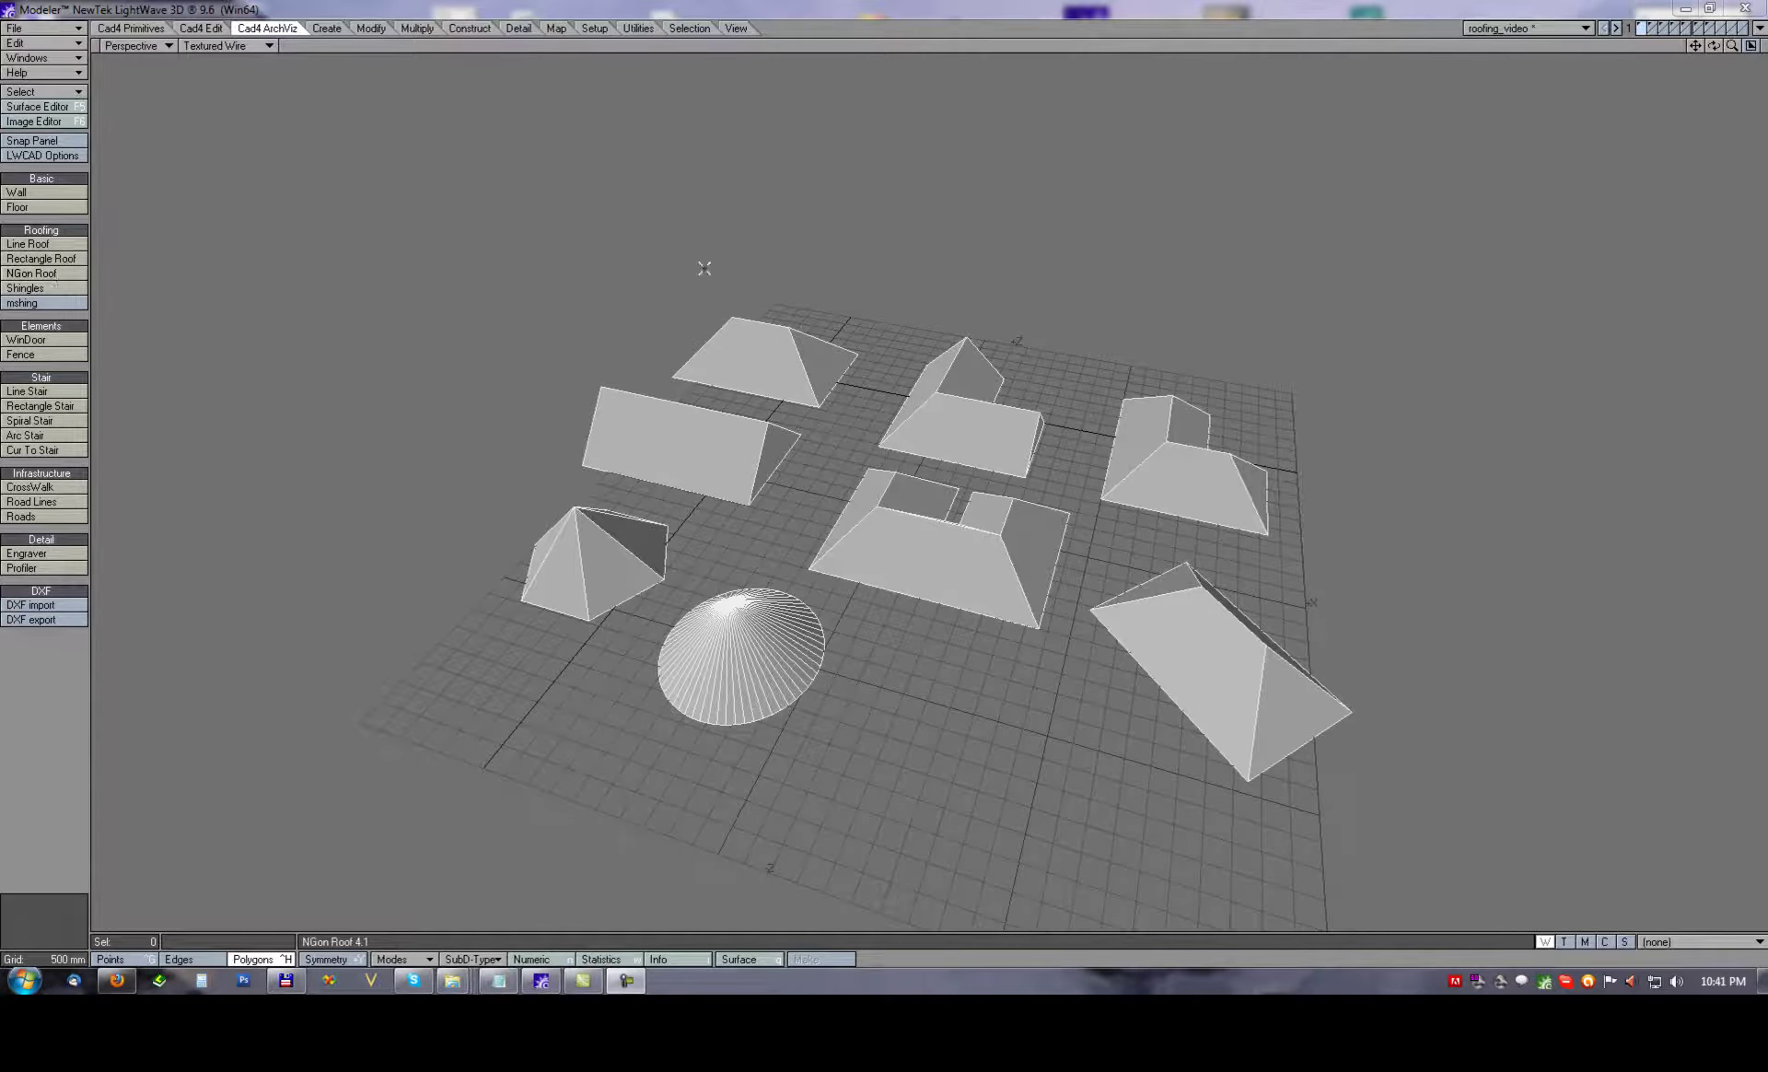
pyautogui.keyDown('alt'); pyautogui.moveTo(926, 222); pyautogui.dragTo(827, 496); pyautogui.keyUp('alt')
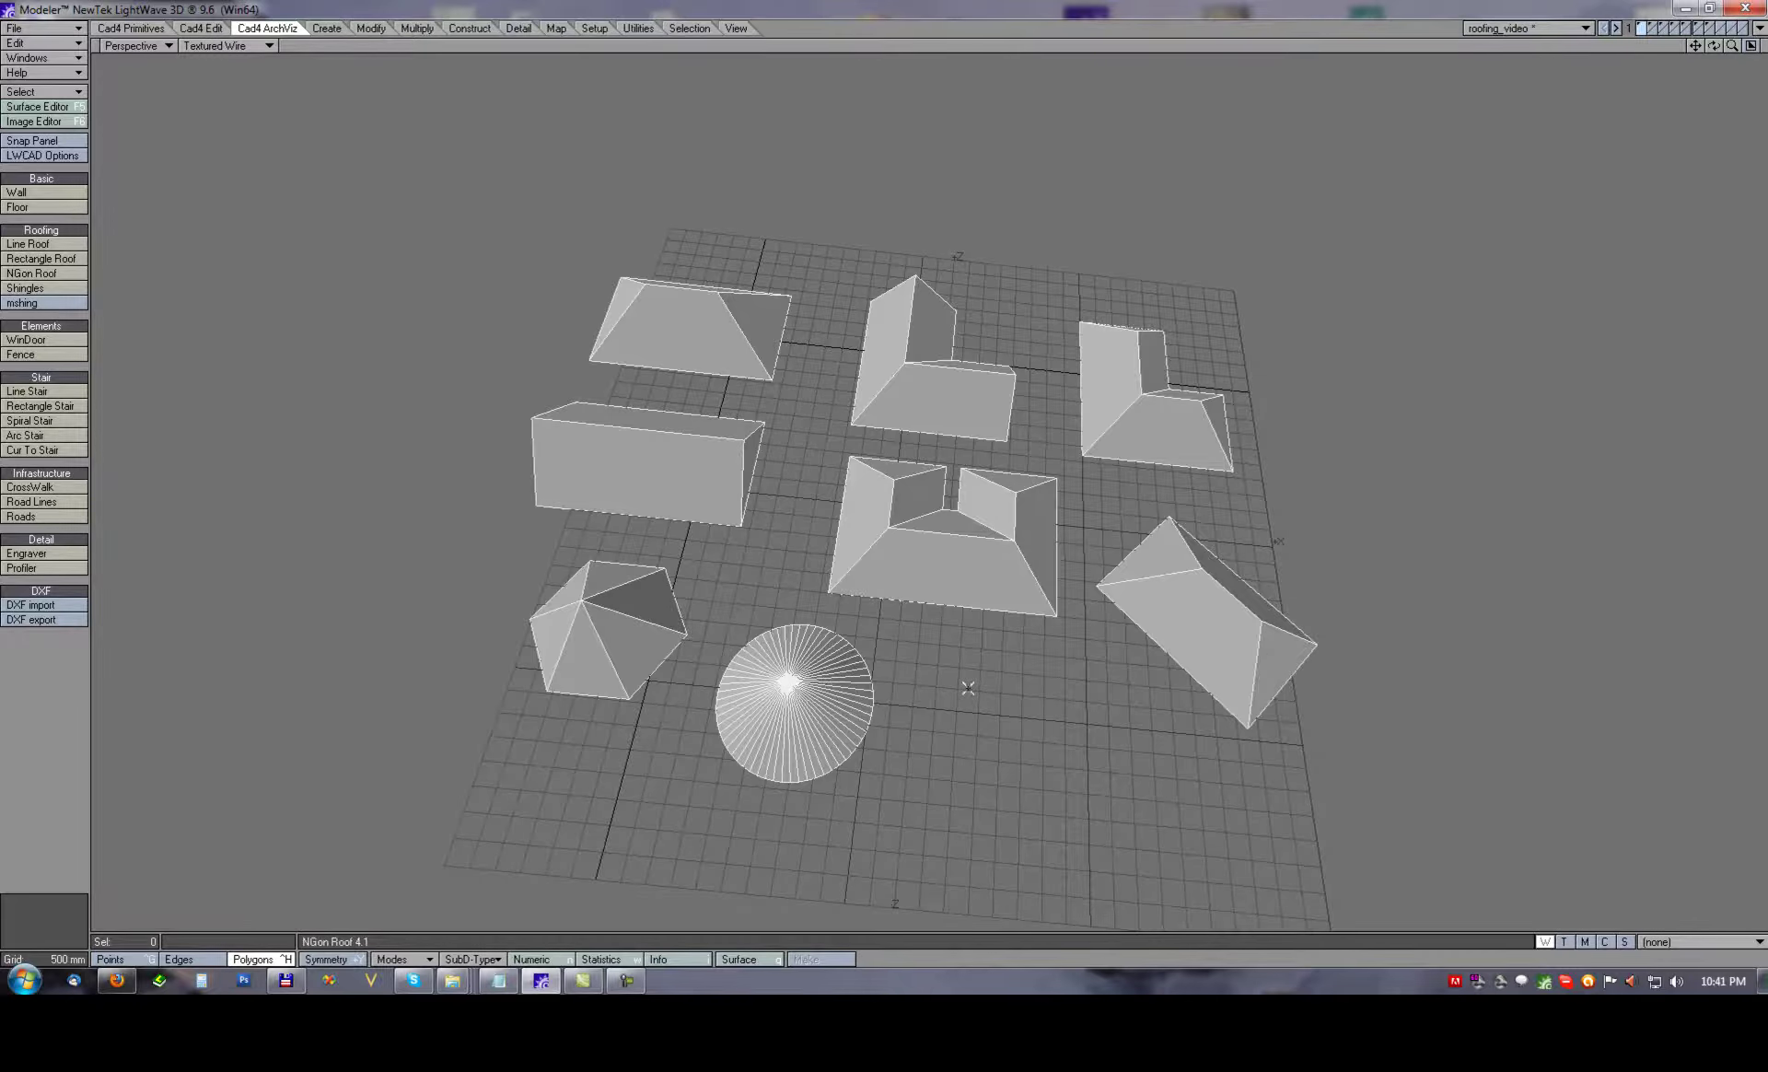
pyautogui.keyDown('alt'); pyautogui.moveTo(947, 605); pyautogui.dragTo(964, 493); pyautogui.keyUp('alt')
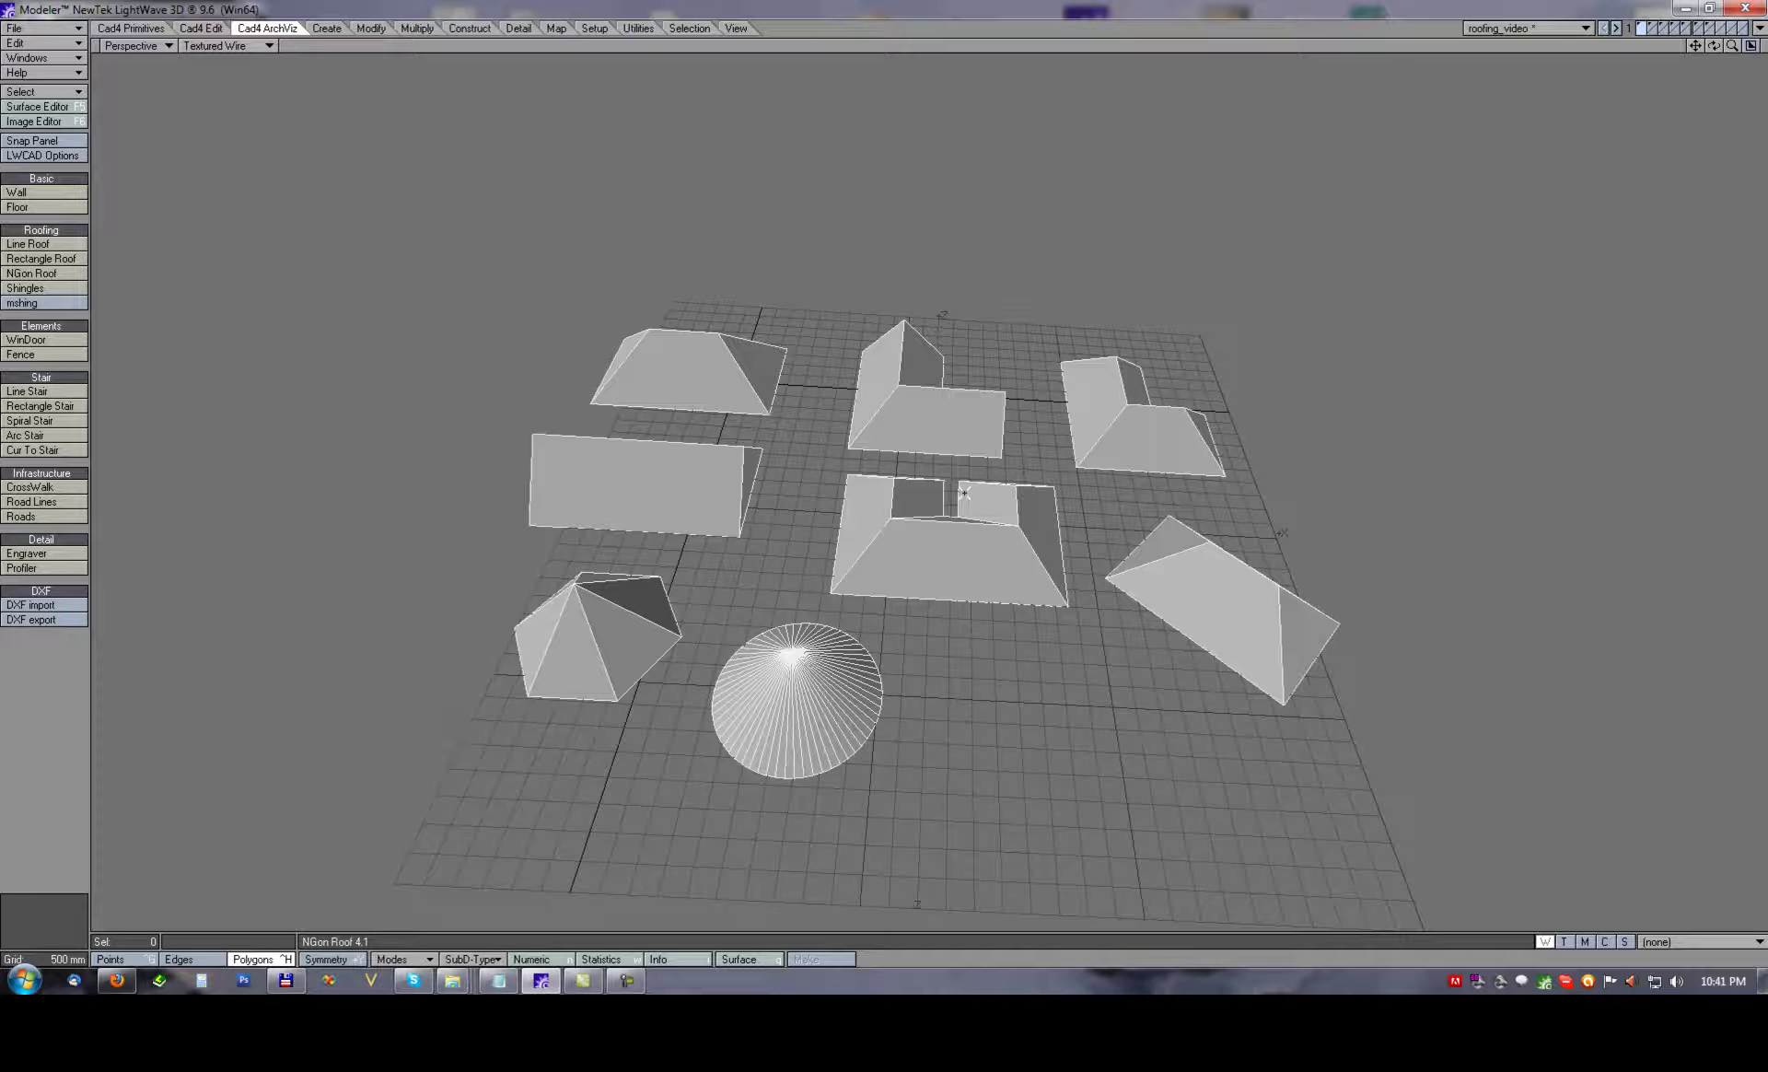
pyautogui.click(1715, 28)
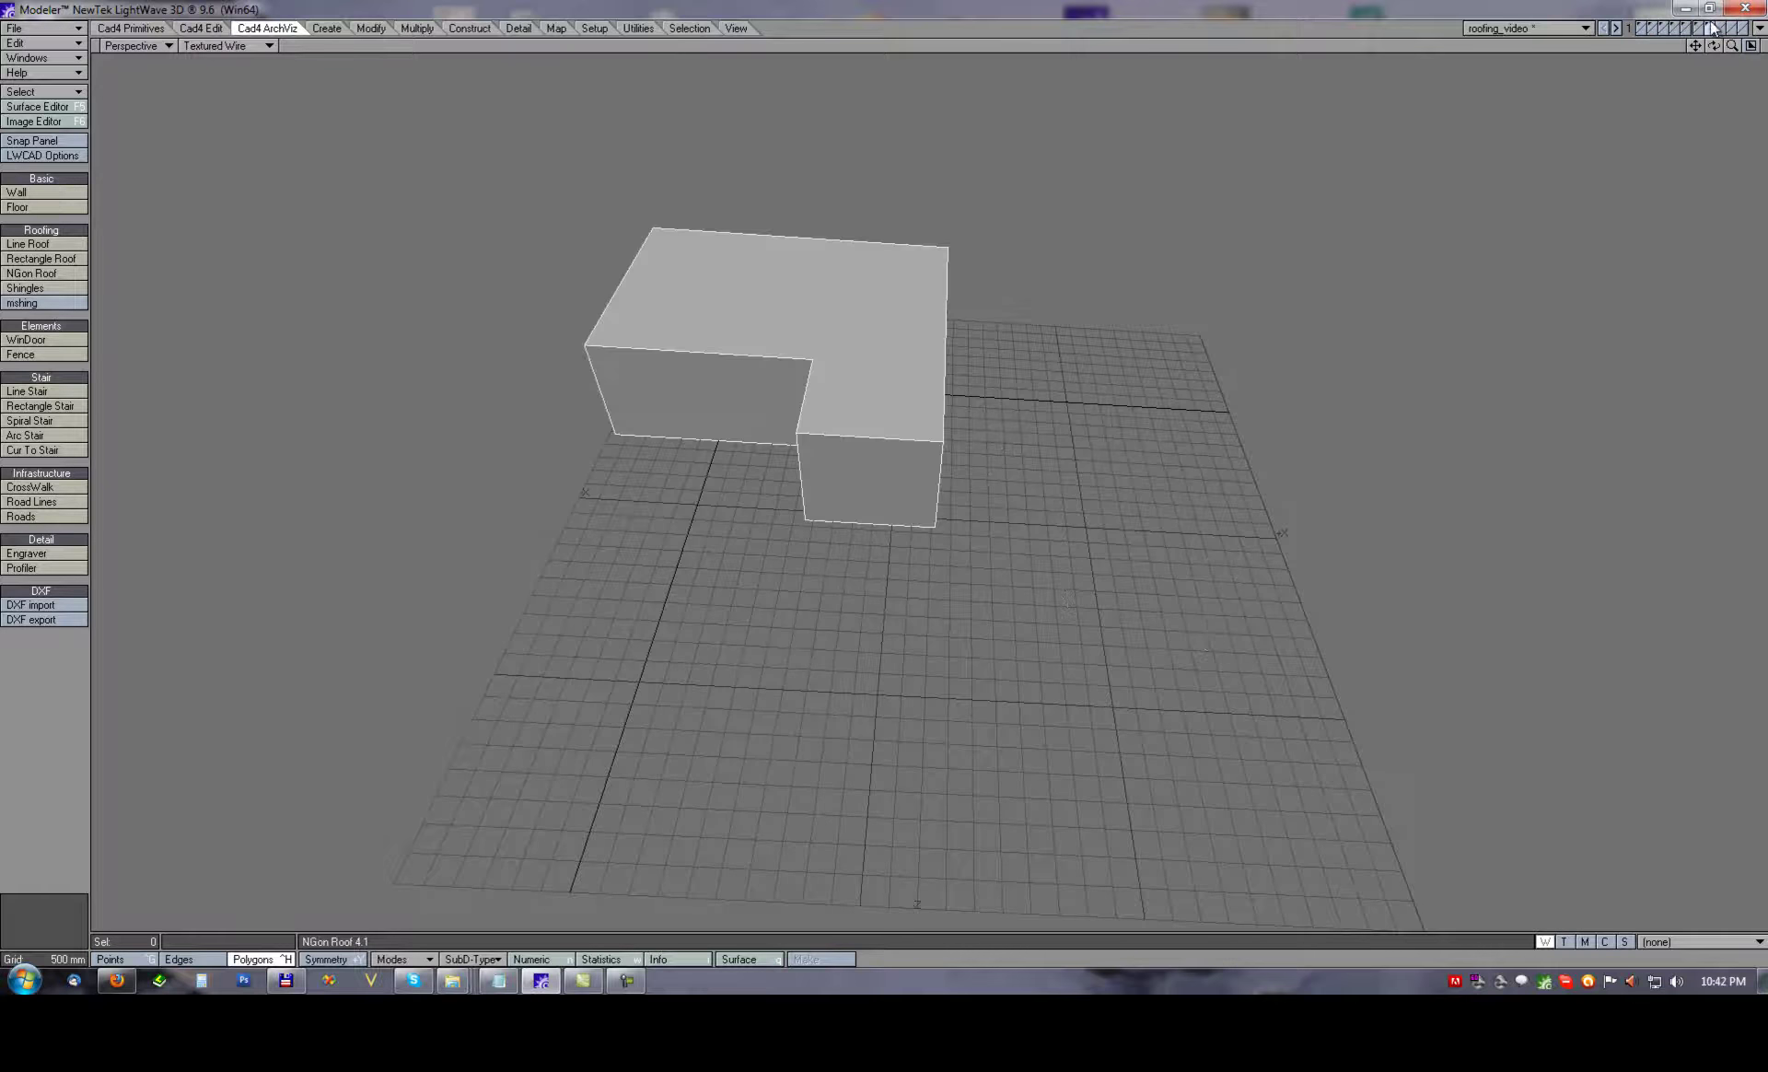
pyautogui.click(1700, 27)
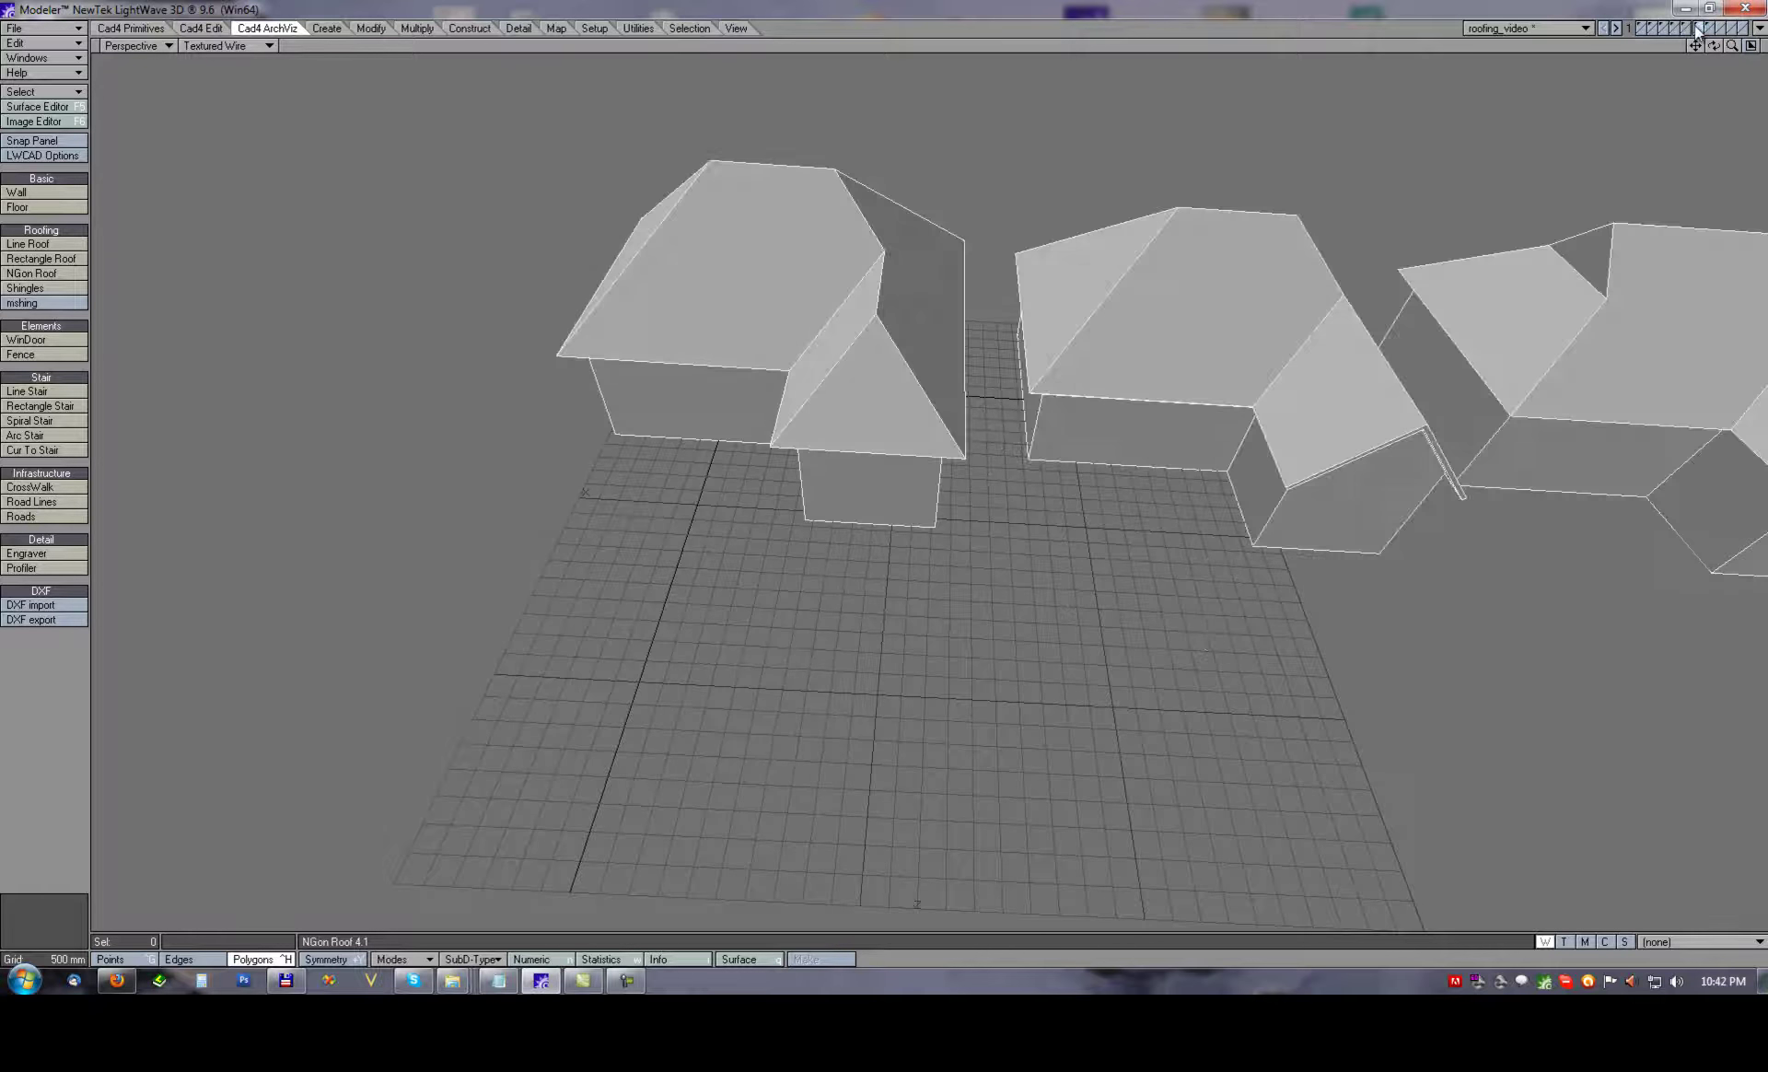
pyautogui.press('a')
pyautogui.keyDown('alt'); pyautogui.moveTo(1054, 568); pyautogui.dragTo(1000, 498); pyautogui.keyUp('alt')
pyautogui.keyDown('alt'); pyautogui.keyDown('shift'); pyautogui.moveTo(812, 553); pyautogui.dragTo(947, 436); pyautogui.keyUp('shift'); pyautogui.keyUp('alt')
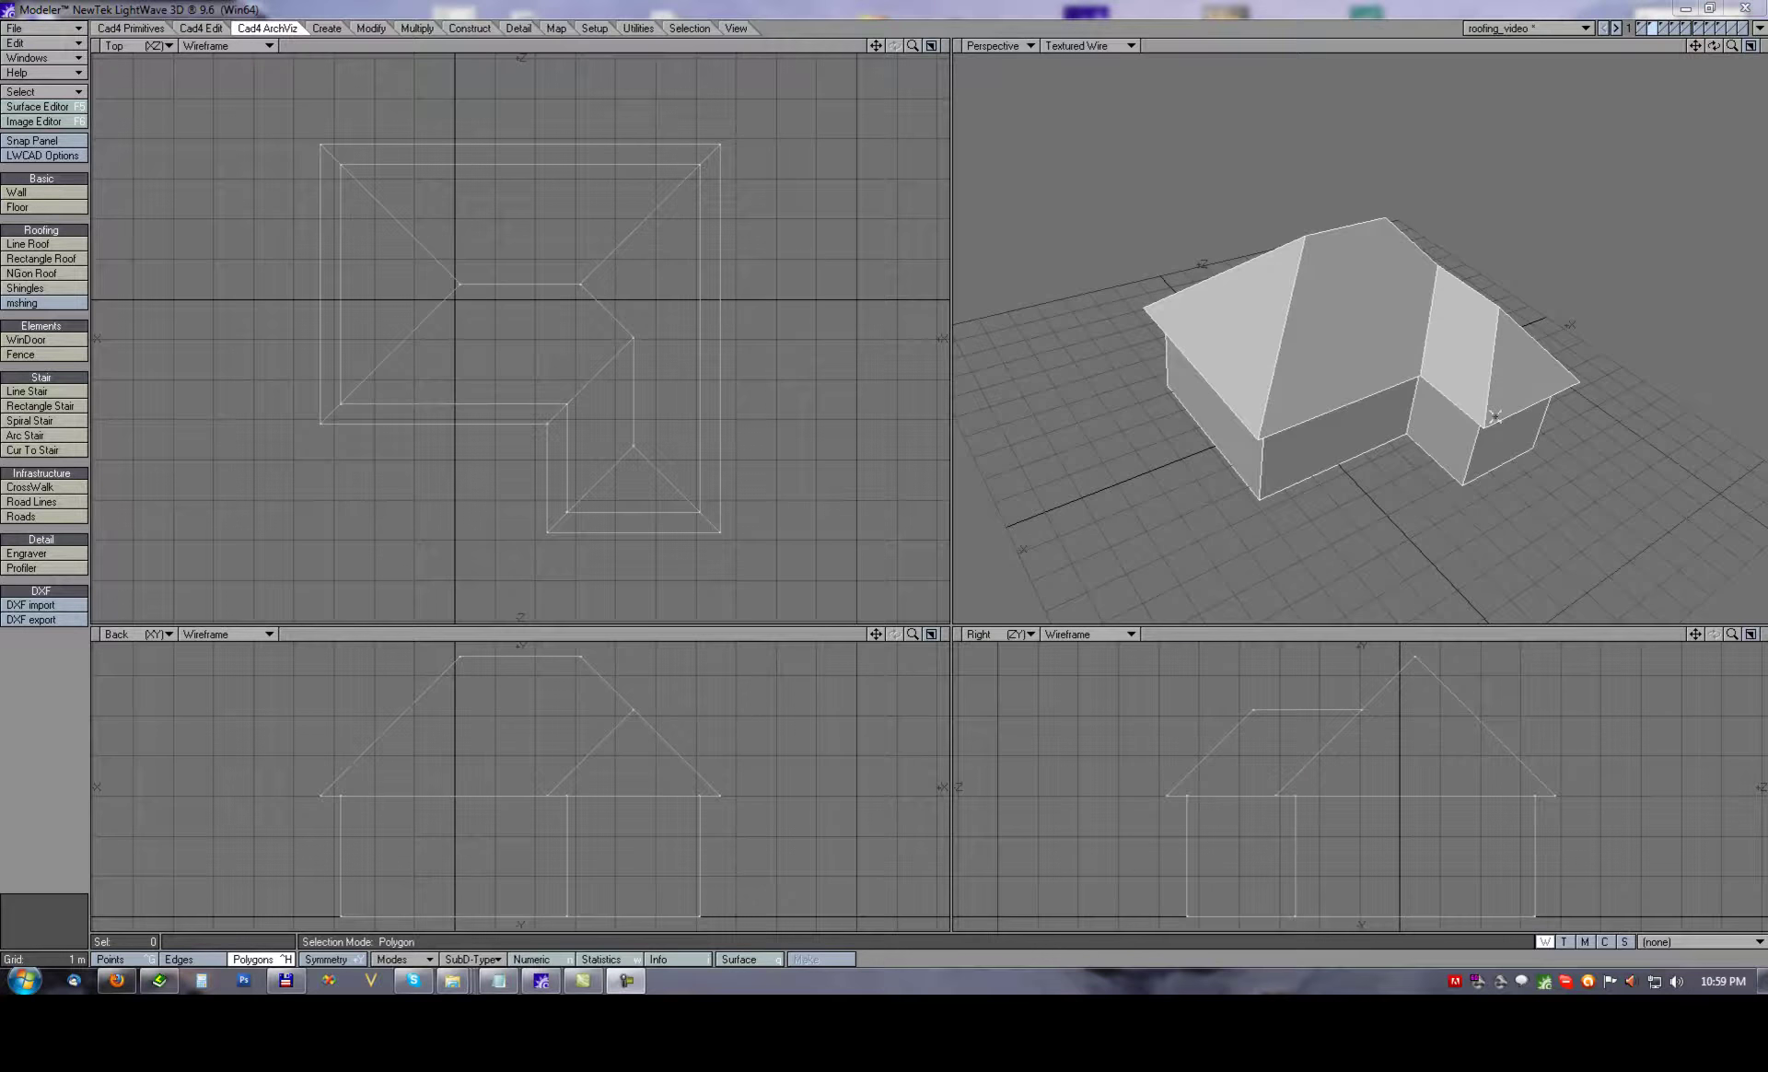
pyautogui.keyDown('alt'); pyautogui.moveTo(1404, 246); pyautogui.dragTo(1373, 387); pyautogui.keyUp('alt')
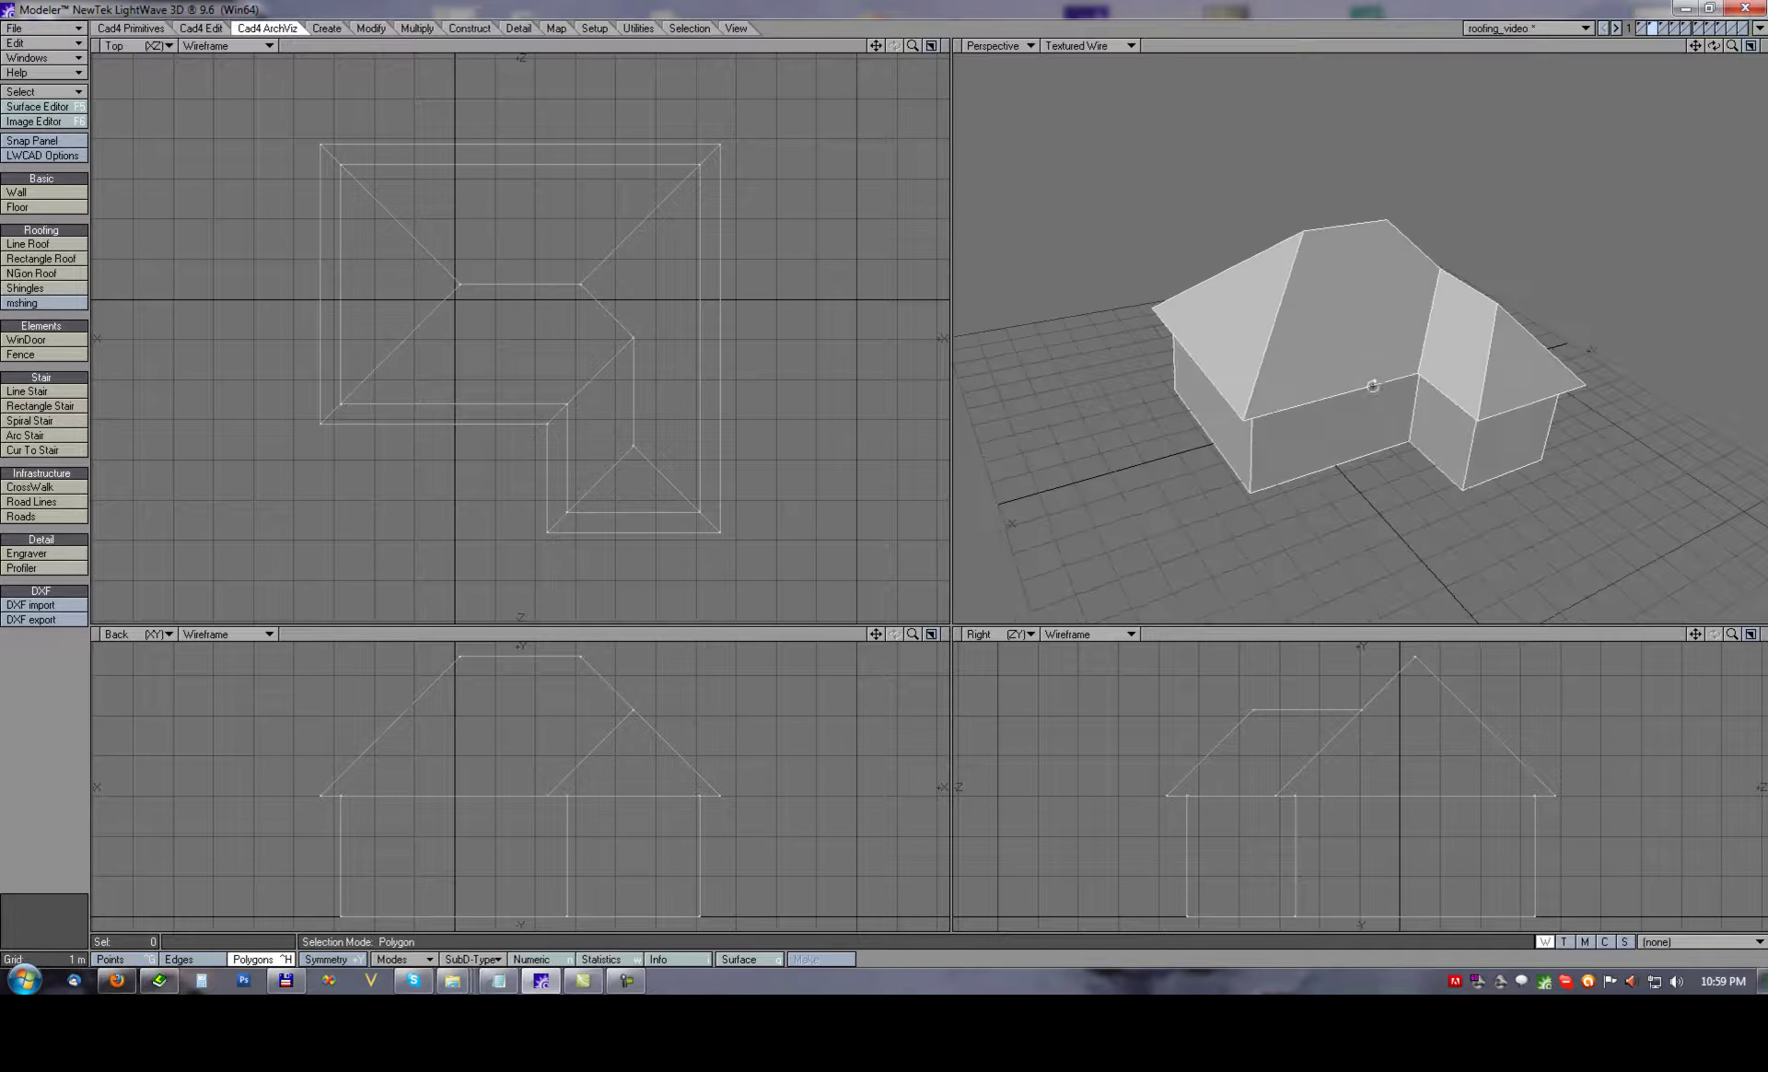
# Place the L-shaped wall block in the background of an empty layer and align the UCS face to its top.
pyautogui.click(1732, 28)
pyautogui.click(1720, 30)
pyautogui.keyDown('alt'); pyautogui.moveTo(1400, 188); pyautogui.dragTo(1390, 232); pyautogui.keyUp('alt')
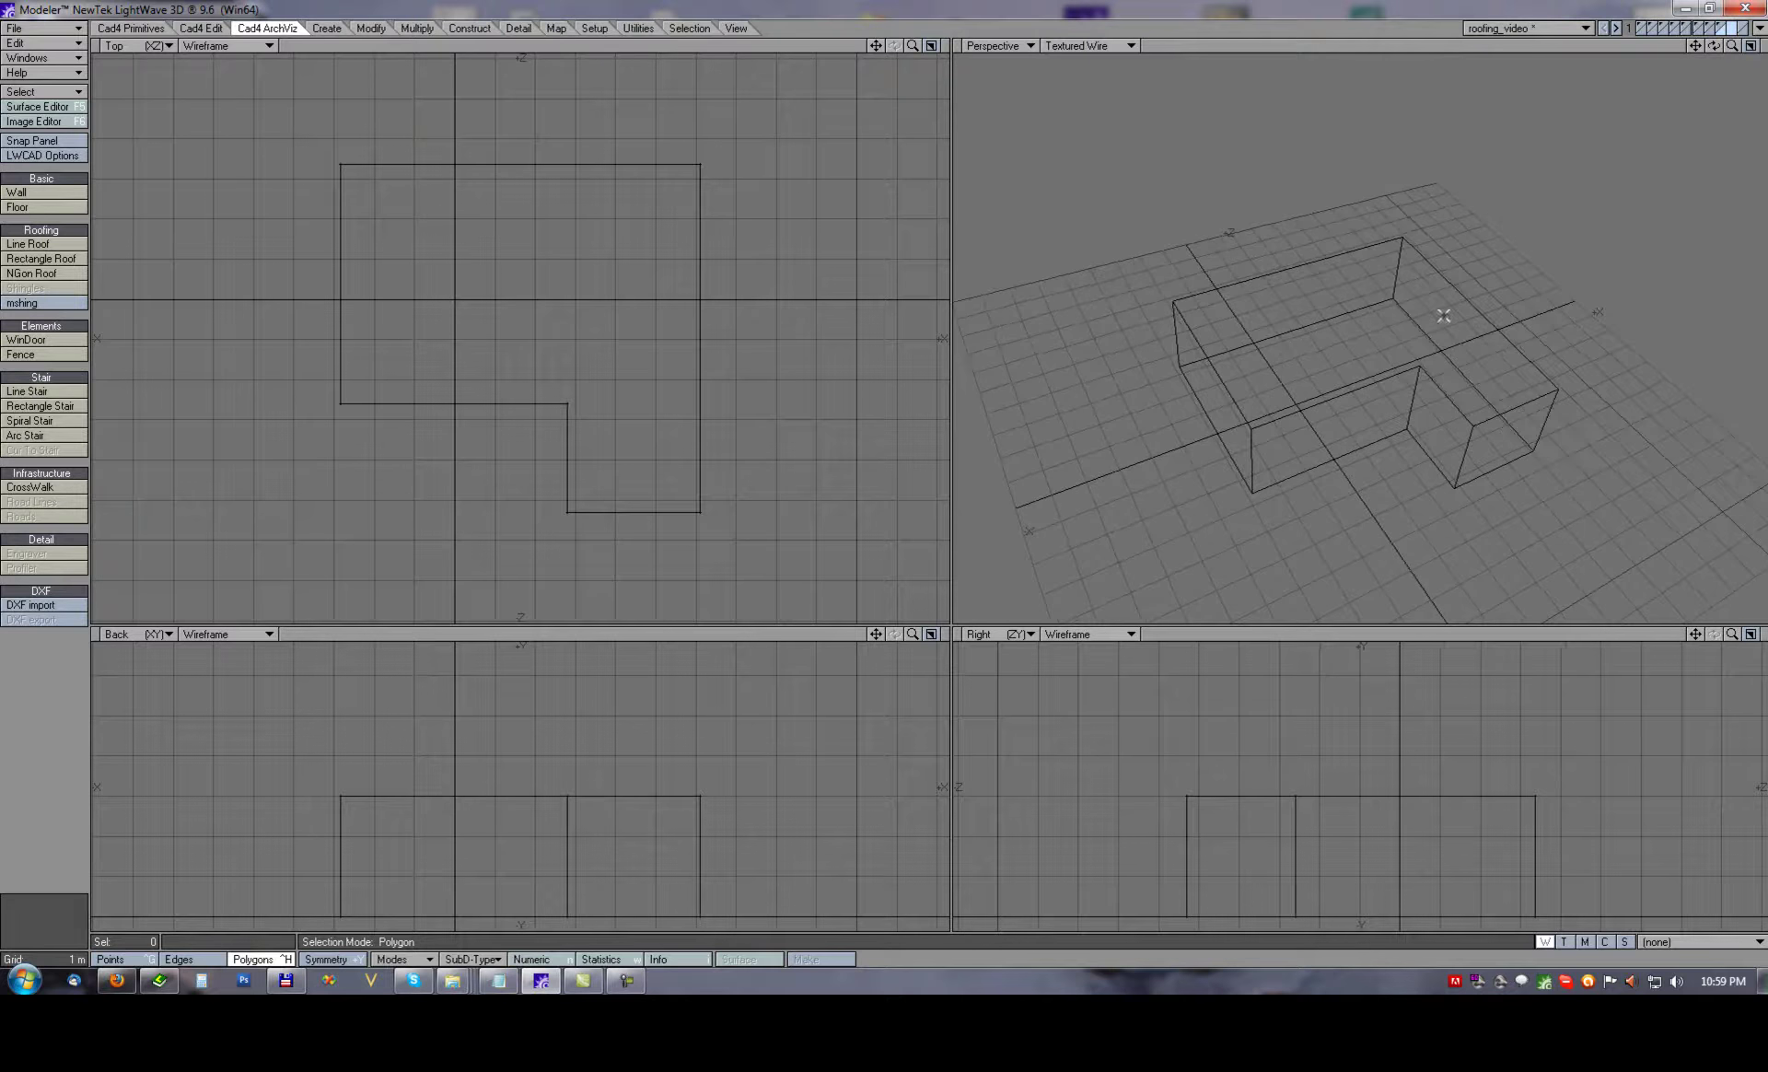
pyautogui.click(131, 28)
pyautogui.click(37, 191)
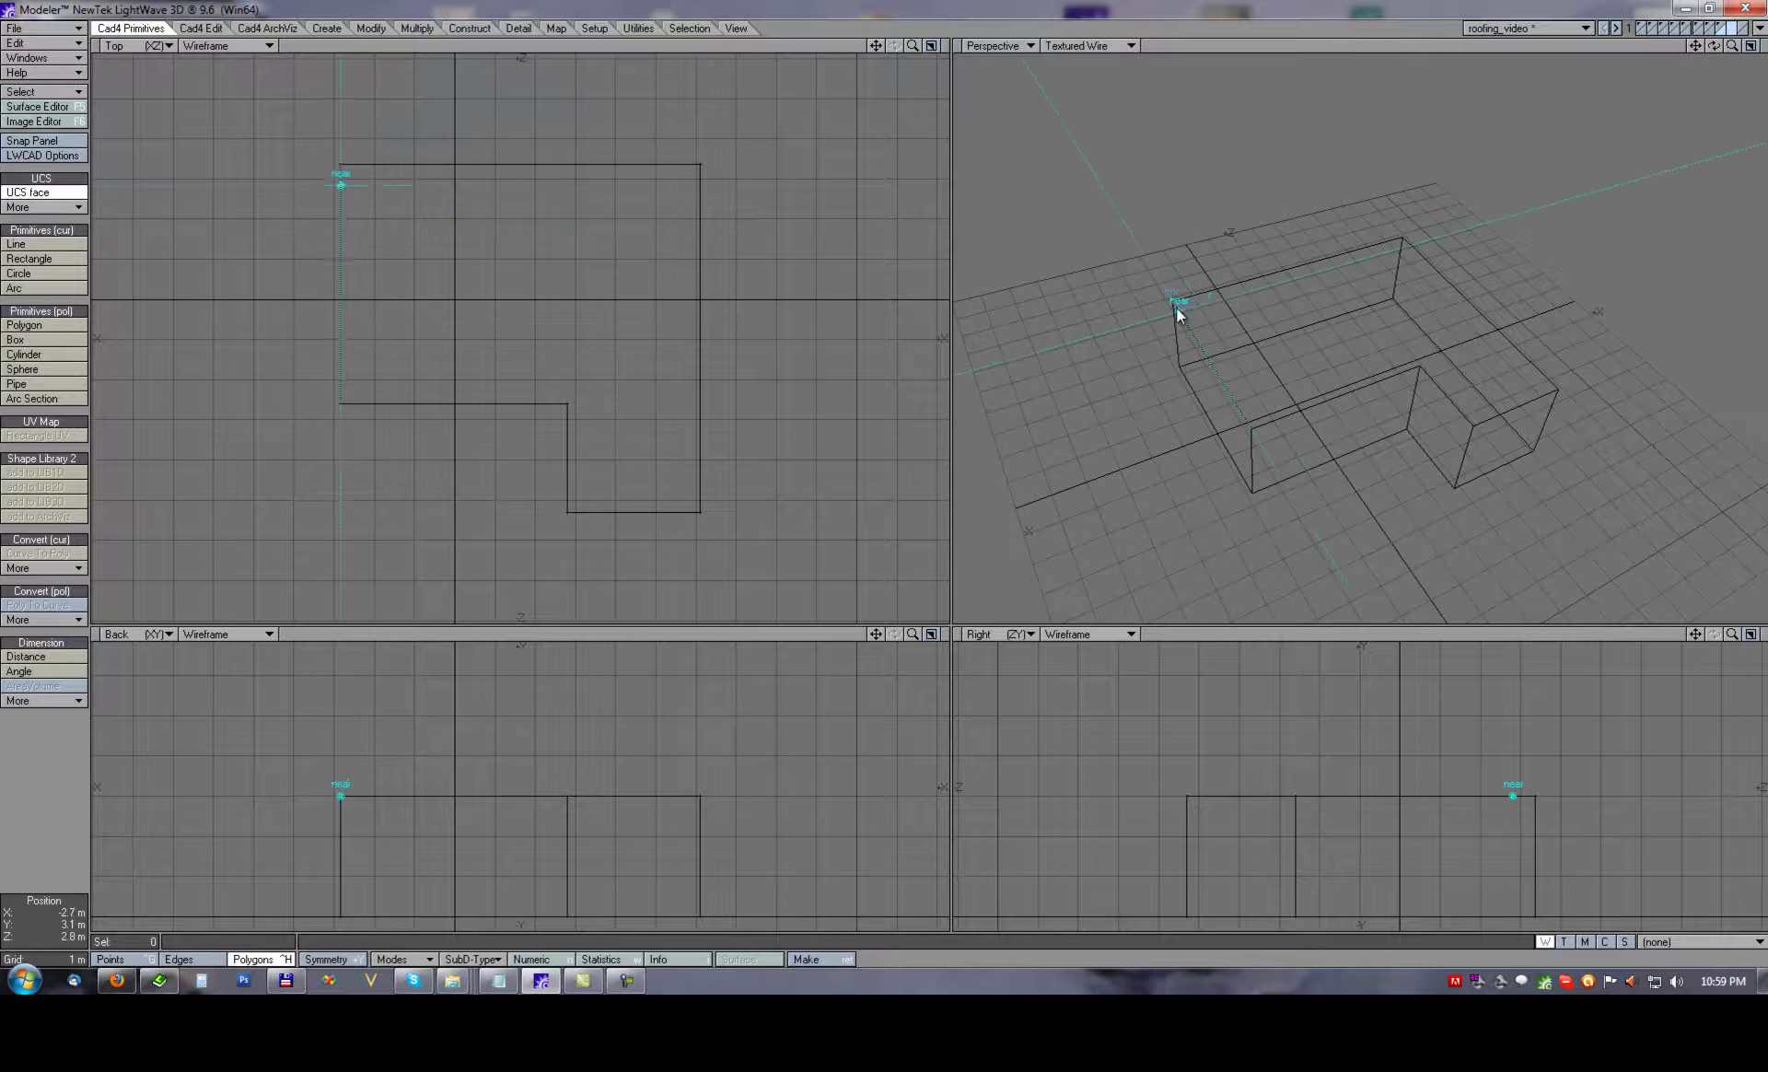
pyautogui.moveTo(1314, 430)
pyautogui.keyDown('alt'); pyautogui.mouseDown()
pyautogui.moveTo(1397, 201)
pyautogui.moveTo(1310, 369)
pyautogui.moveTo(1309, 450)
pyautogui.moveTo(1310, 421)
pyautogui.mouseUp(); pyautogui.keyUp('alt')
pyautogui.click(1417, 312)
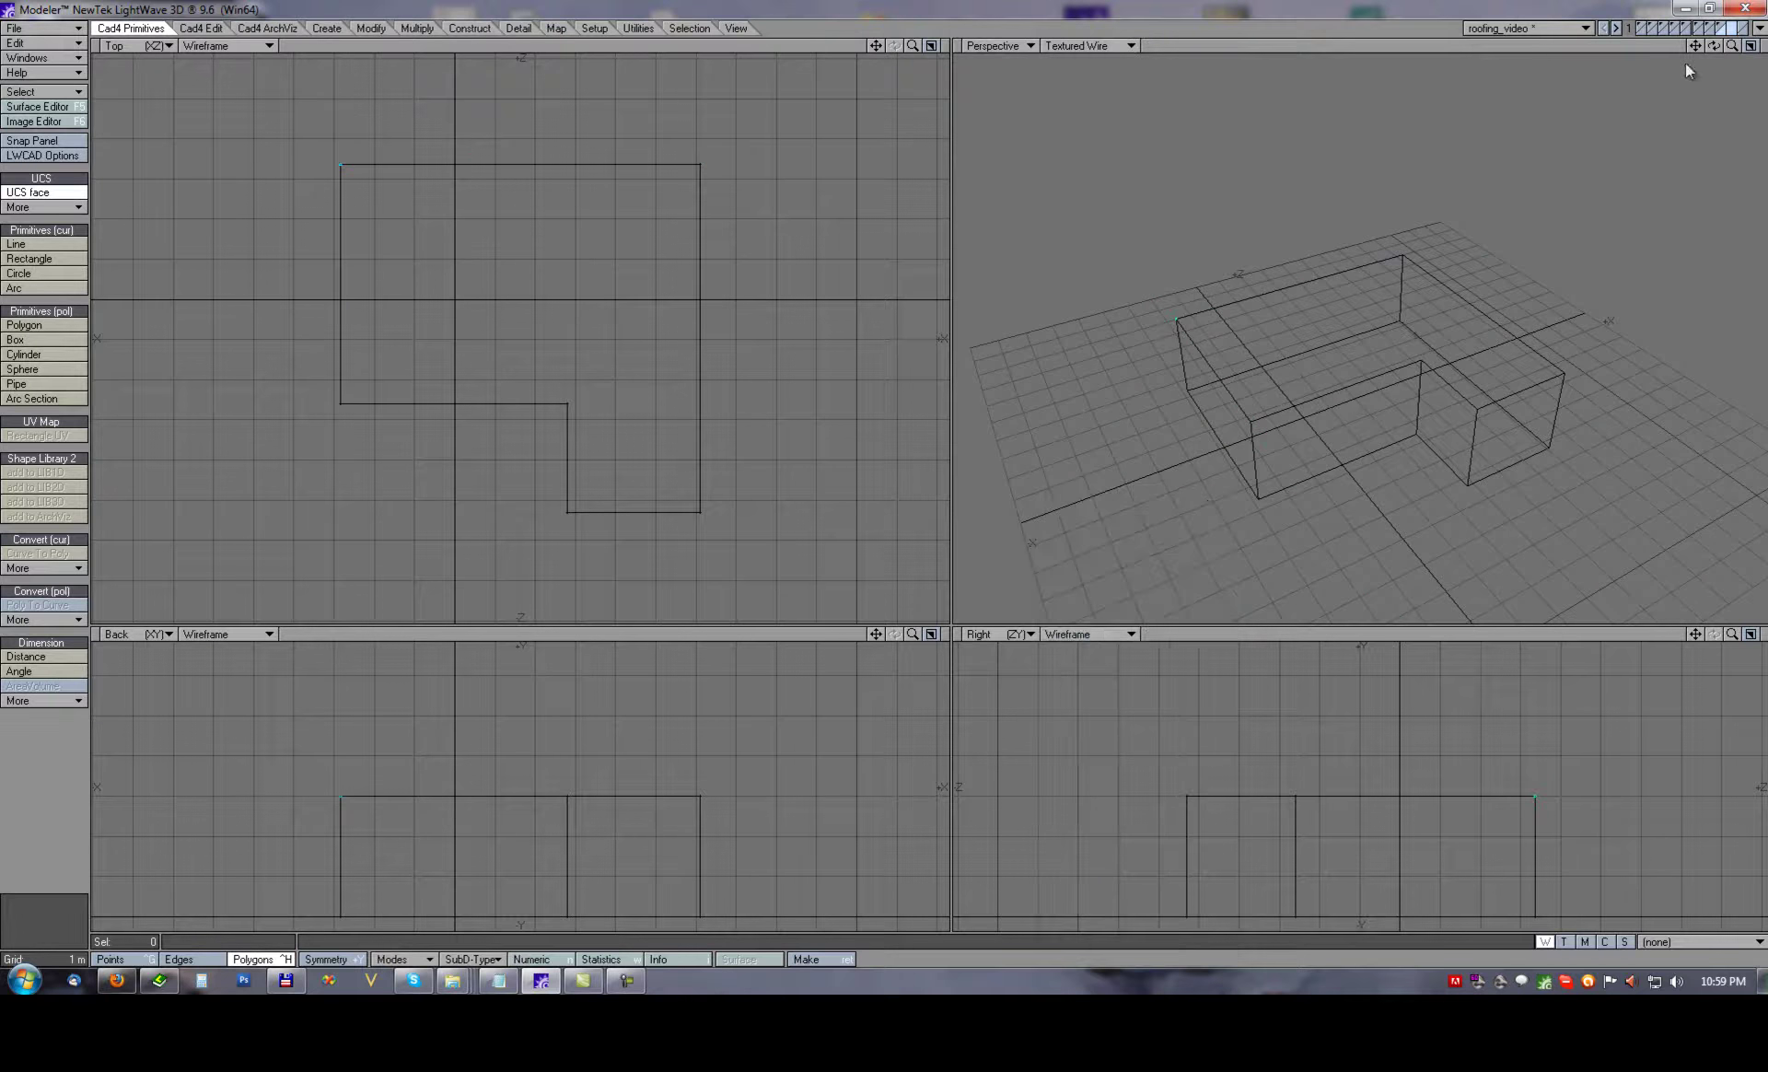
# Draw a rectangle roof about 8.94 m by 5.96 m over the main wing, its ridge running lengthwise and its edges fitted to the walls.
pyautogui.click(268, 28)
pyautogui.click(40, 259)
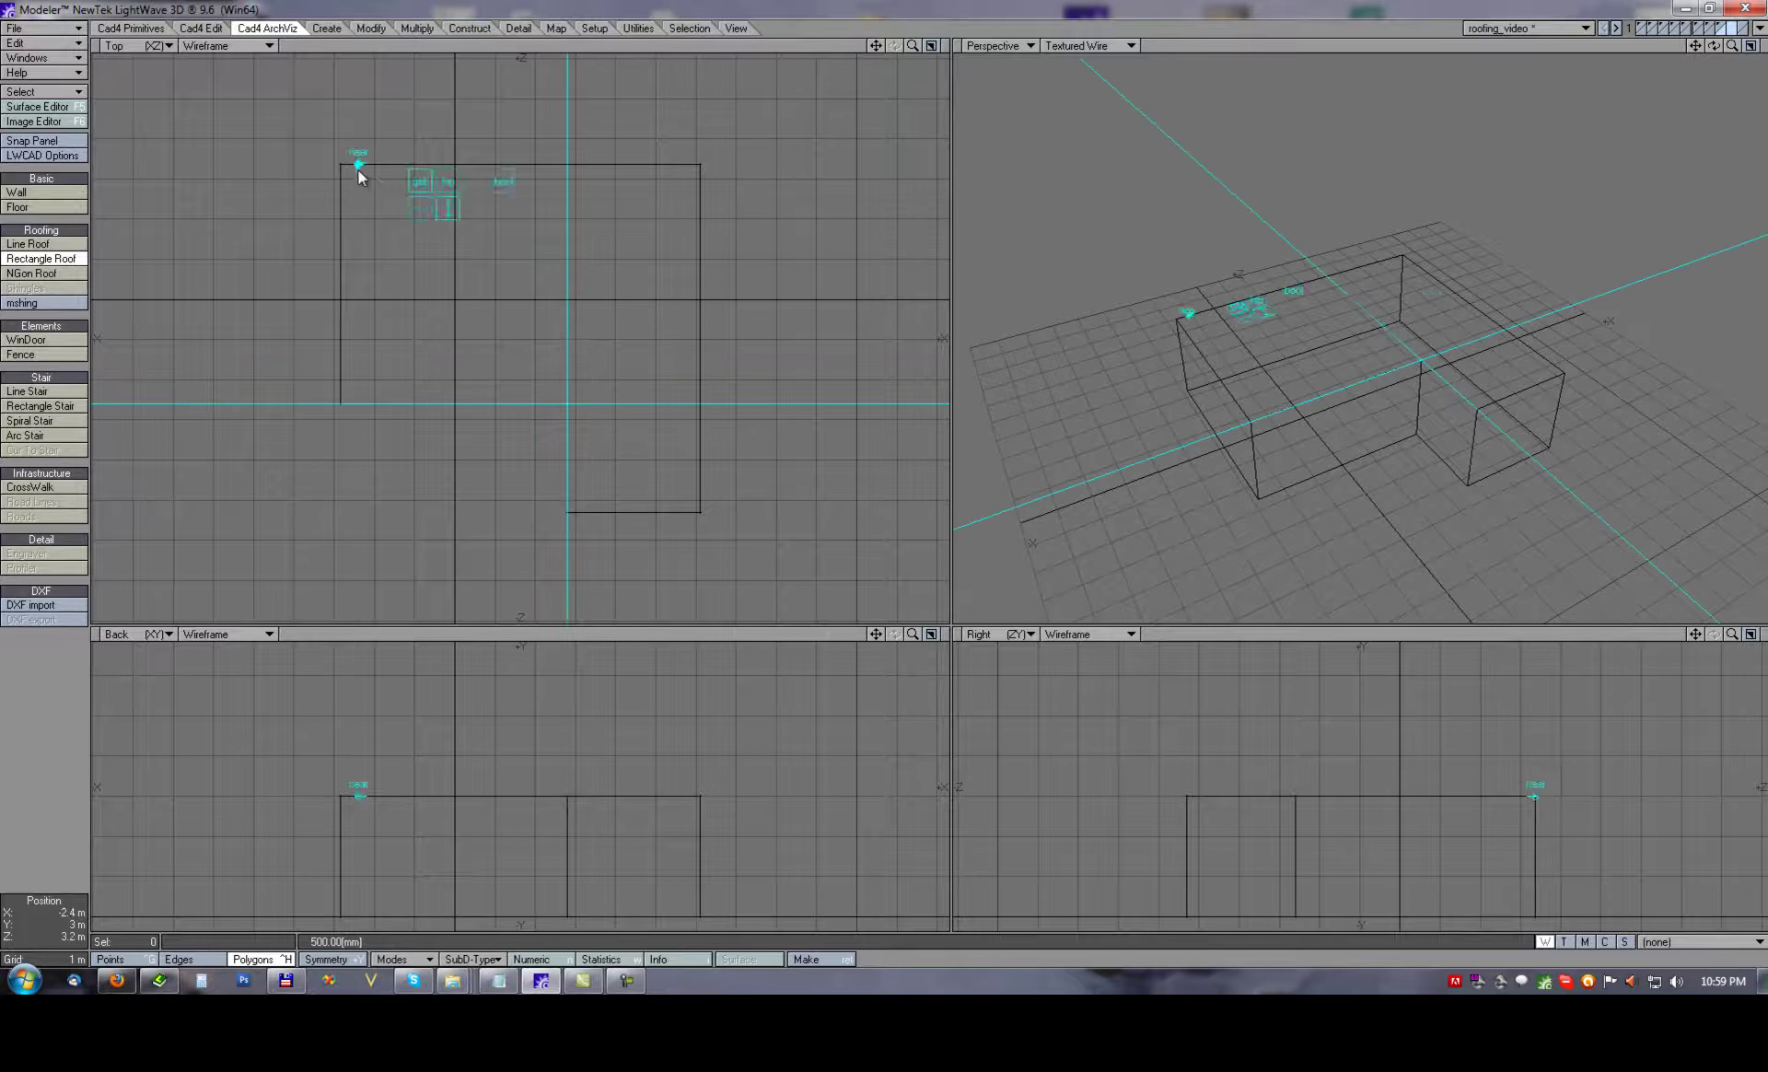
pyautogui.moveTo(406, 195); pyautogui.dragTo(566, 407)
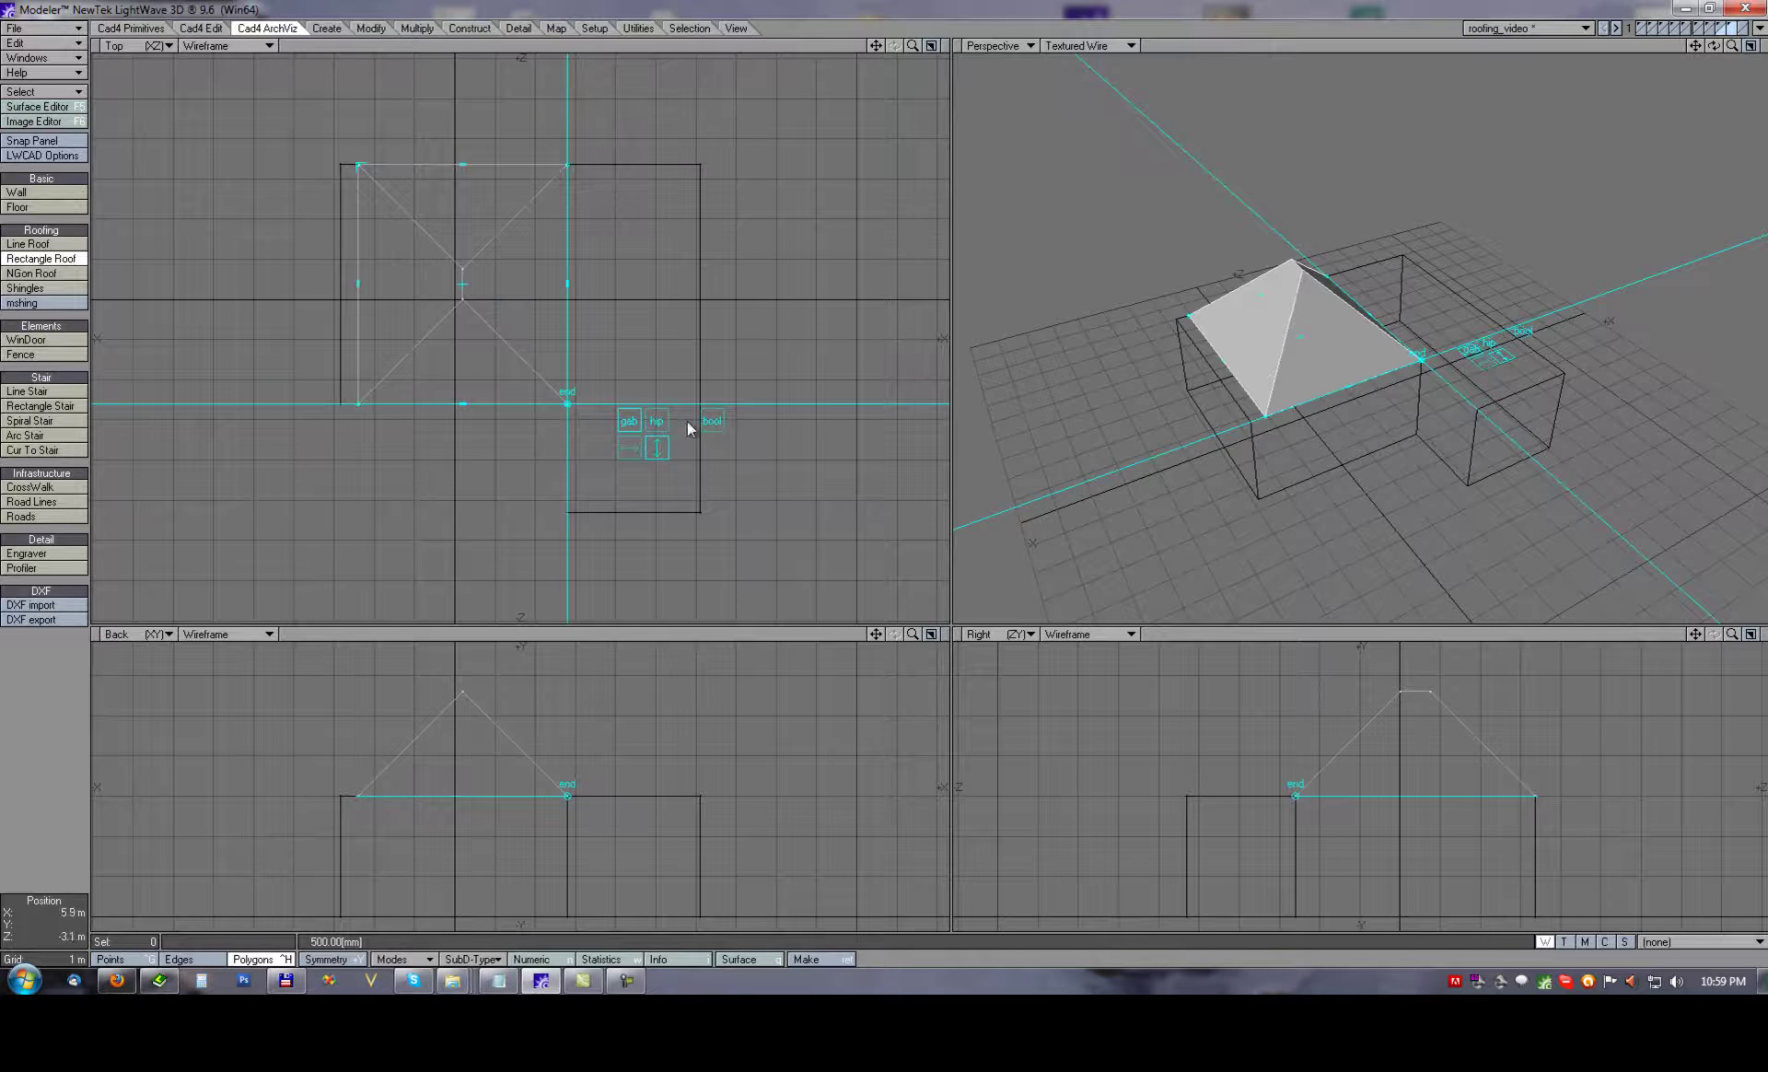
pyautogui.click(632, 449)
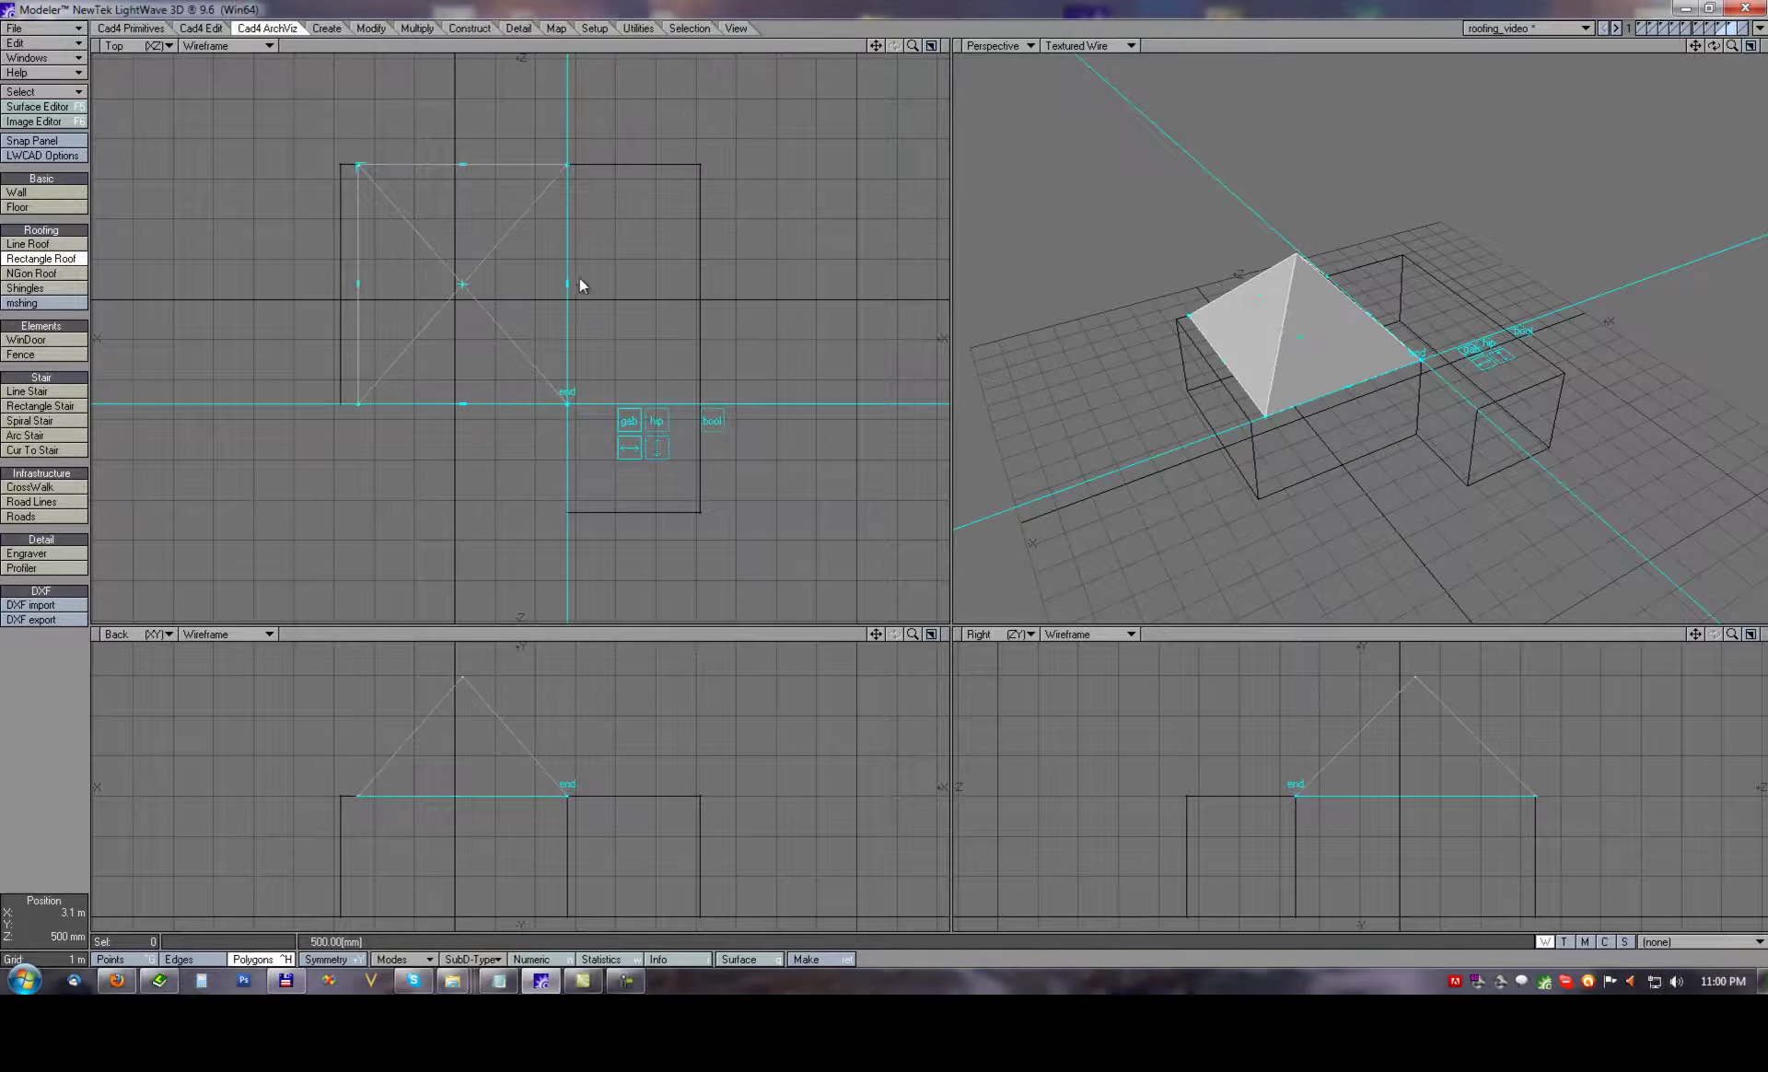
pyautogui.moveTo(576, 282); pyautogui.dragTo(700, 288)
pyautogui.moveTo(358, 268); pyautogui.dragTo(345, 279)
# Enlarge the main roof by 1 m each way about its center, to 9.9397 m wide and 6.9574 m high.
pyautogui.press('n')
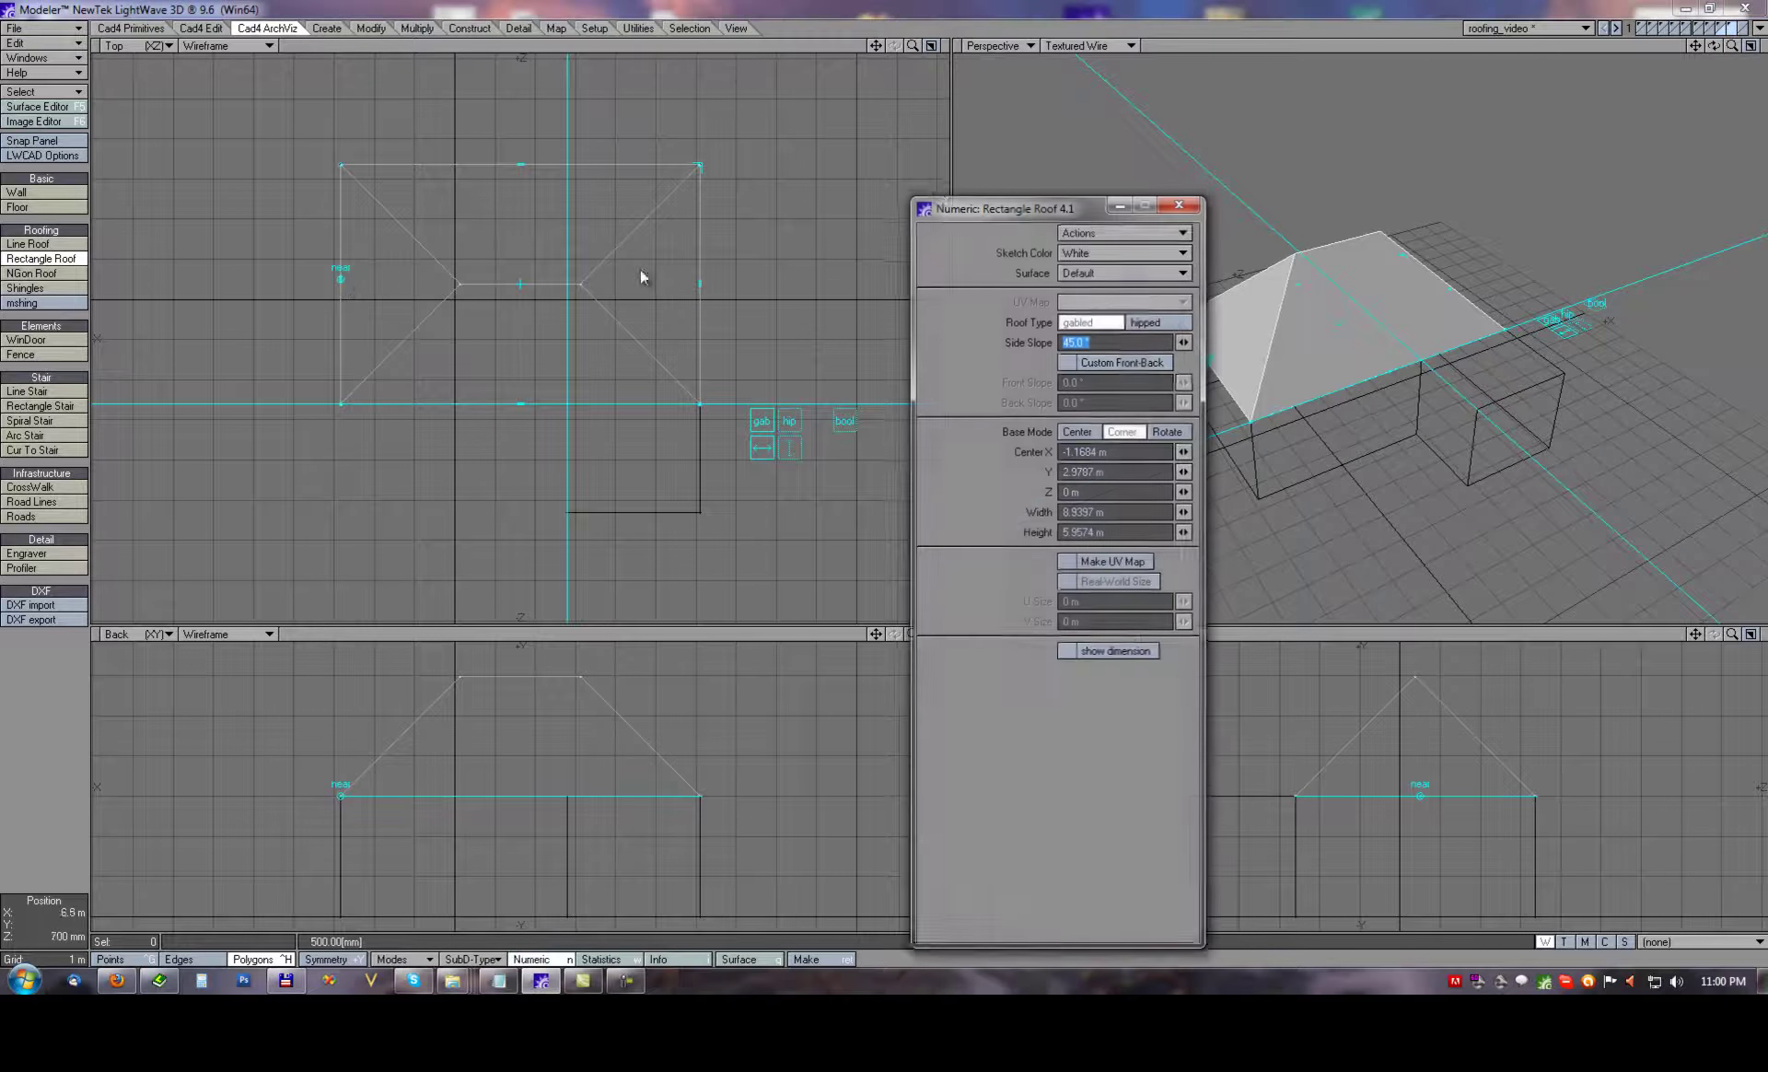
pyautogui.moveTo(1010, 204); pyautogui.dragTo(934, 366)
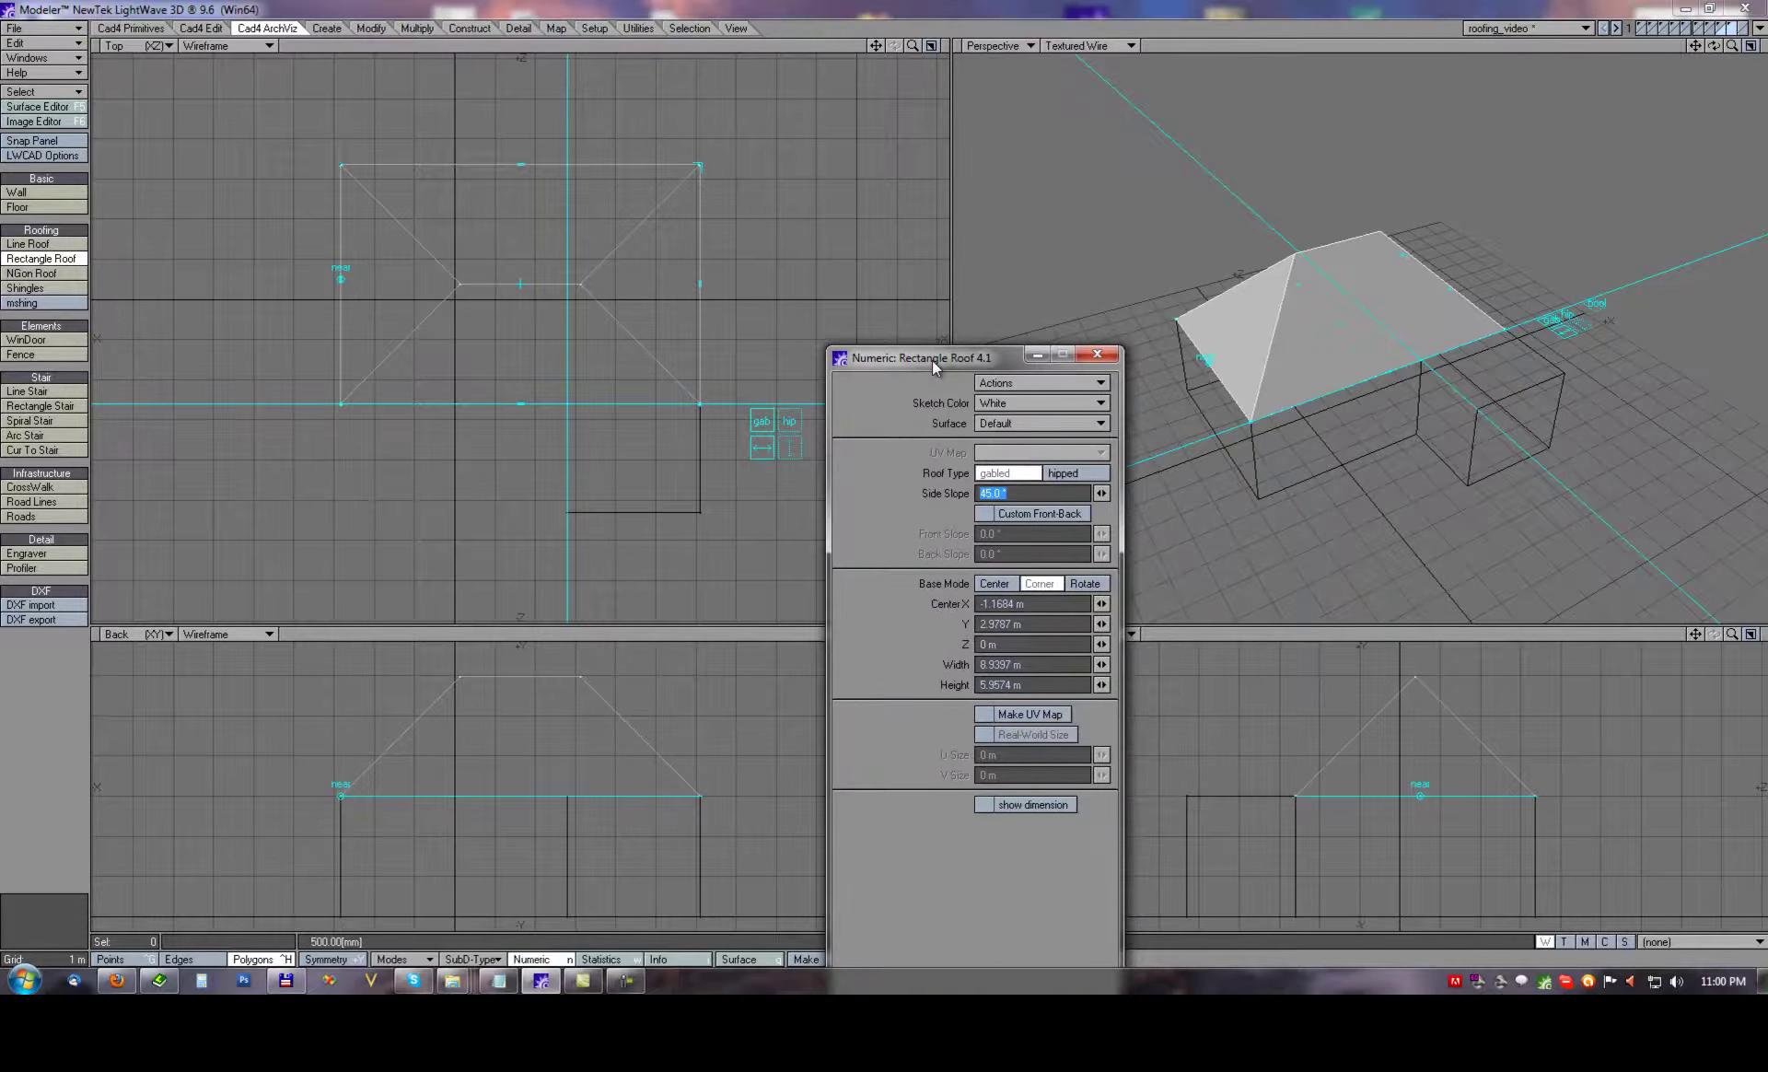
pyautogui.click(992, 584)
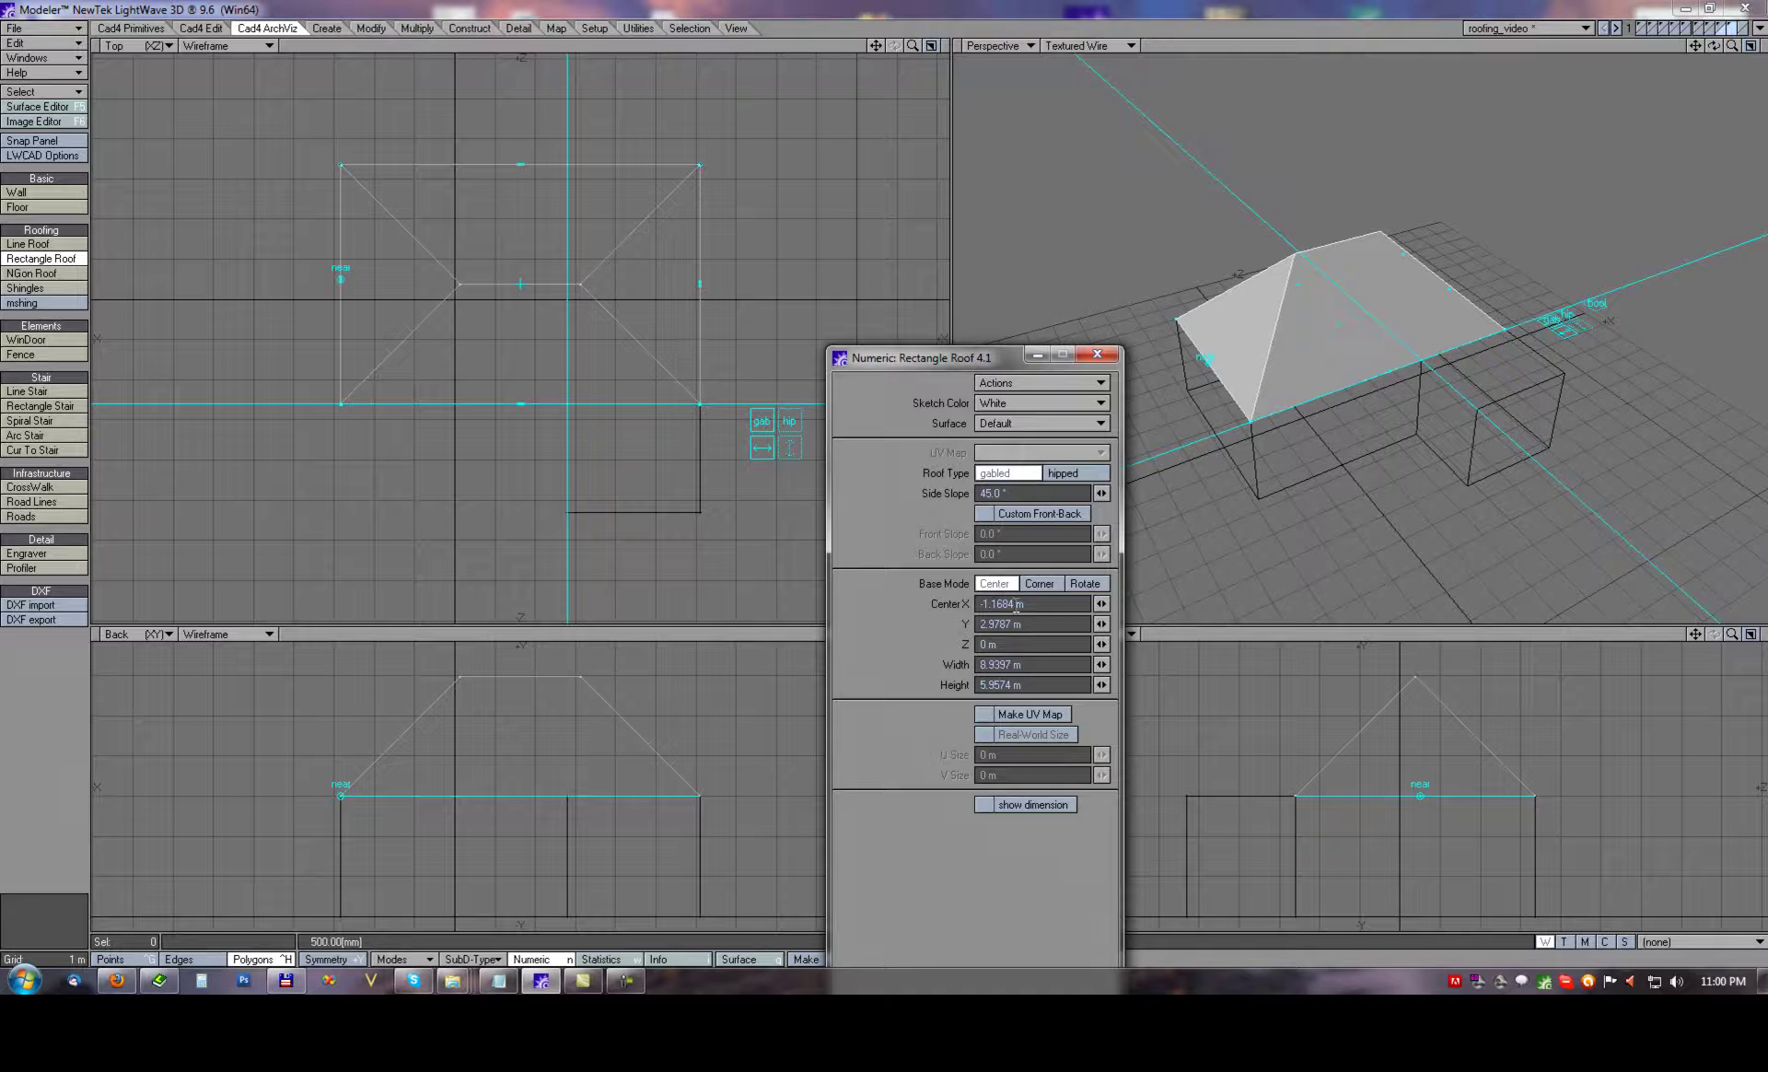
pyautogui.click(1041, 663)
pyautogui.write('+1')
pyautogui.press('Return')
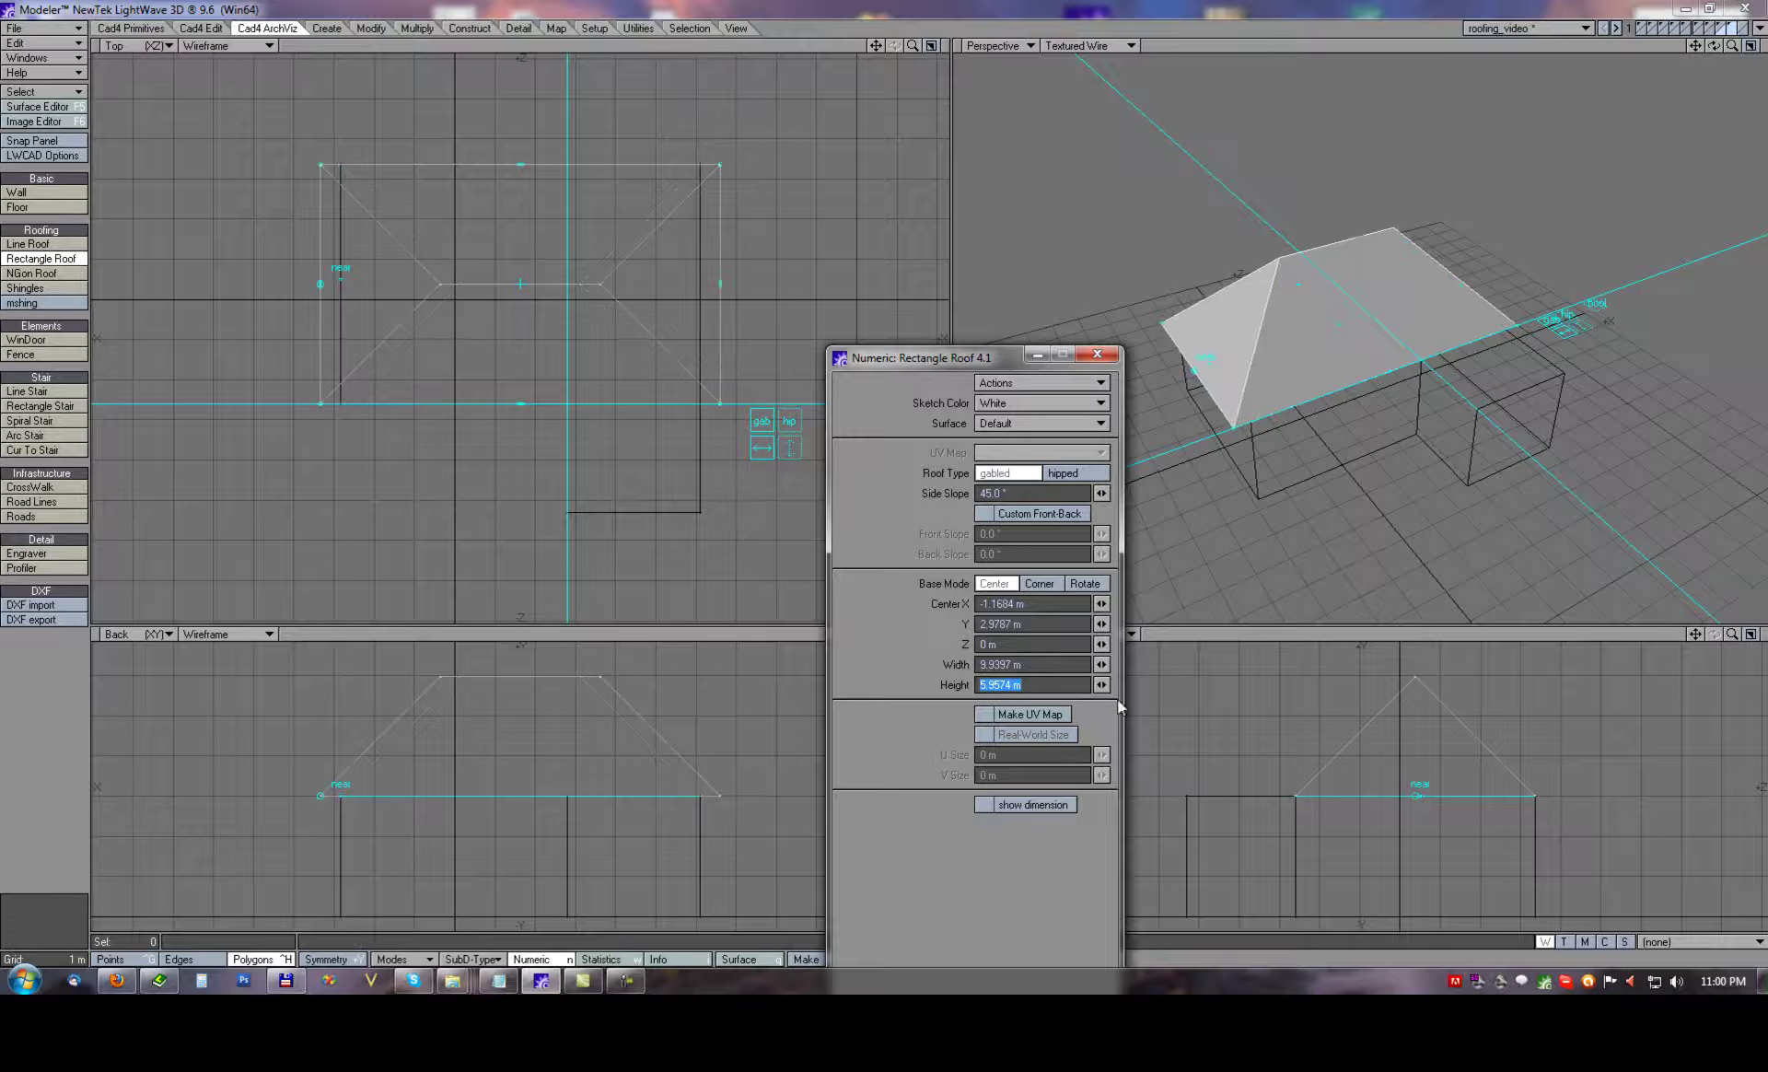
pyautogui.click(1036, 684)
pyautogui.write('+1')
pyautogui.press('Return')
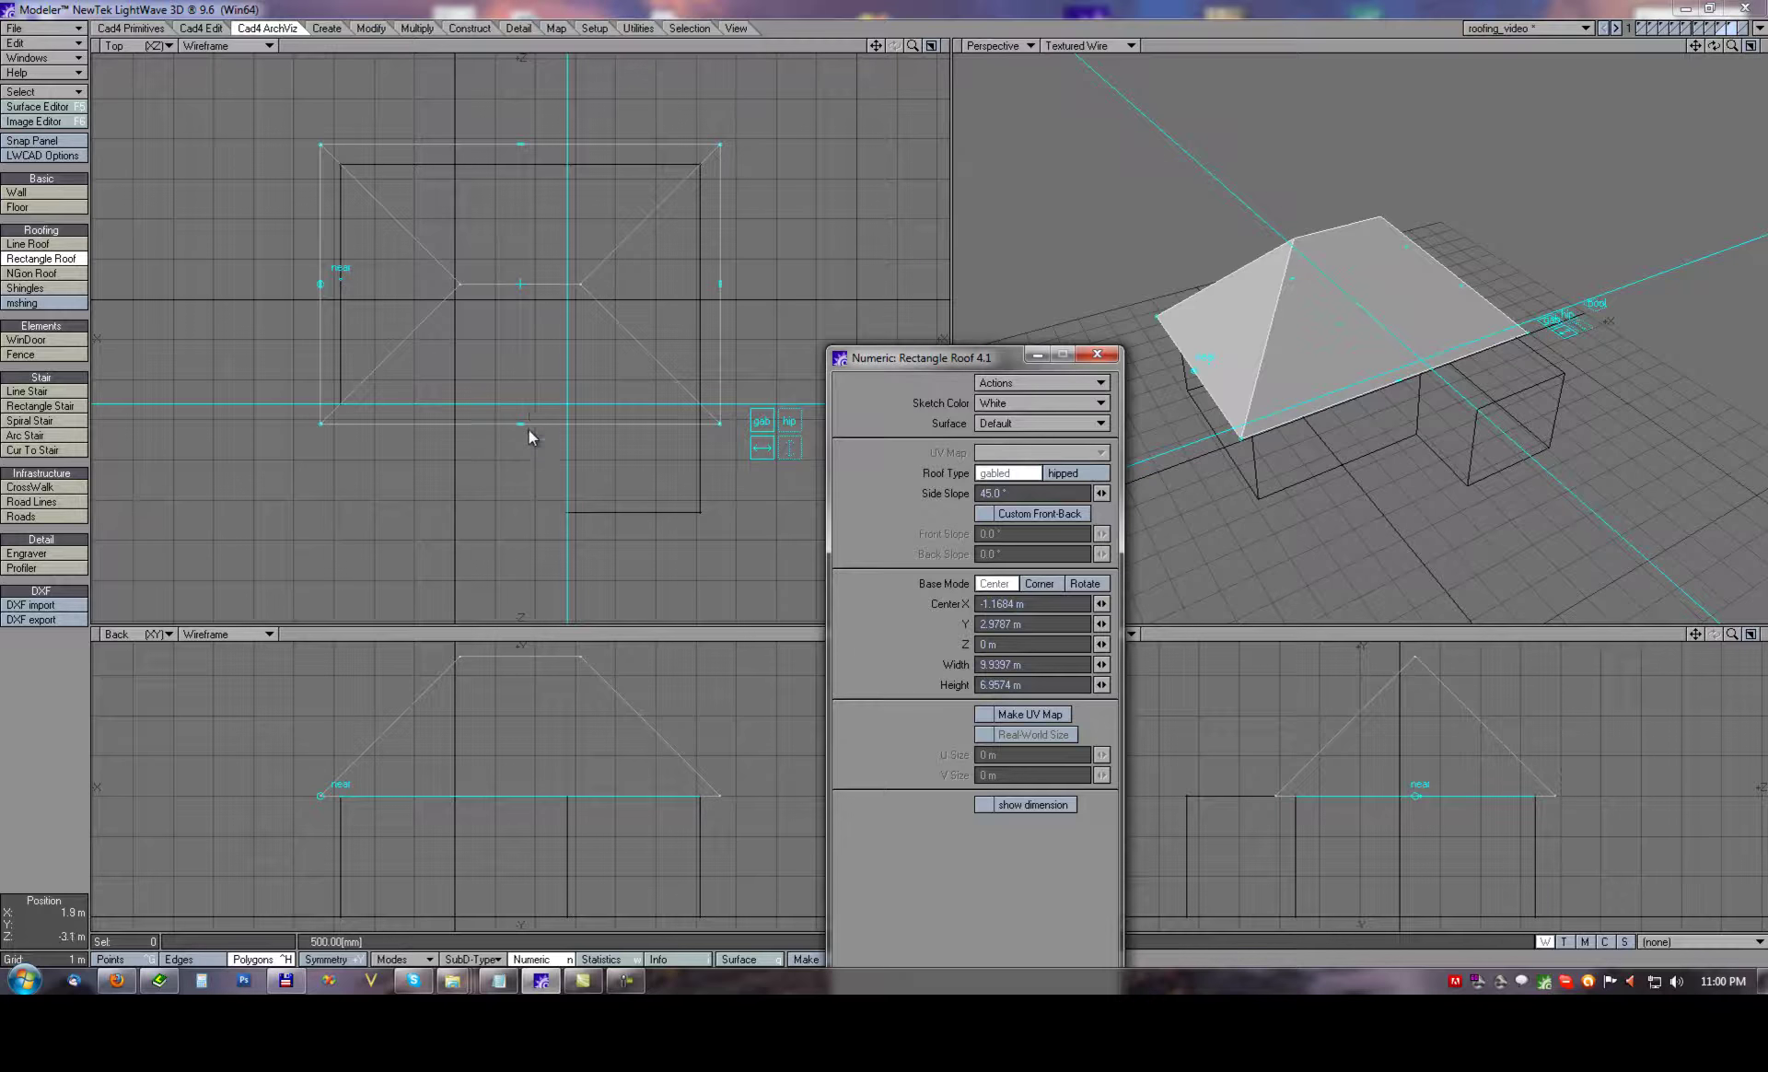
pyautogui.click(794, 164)
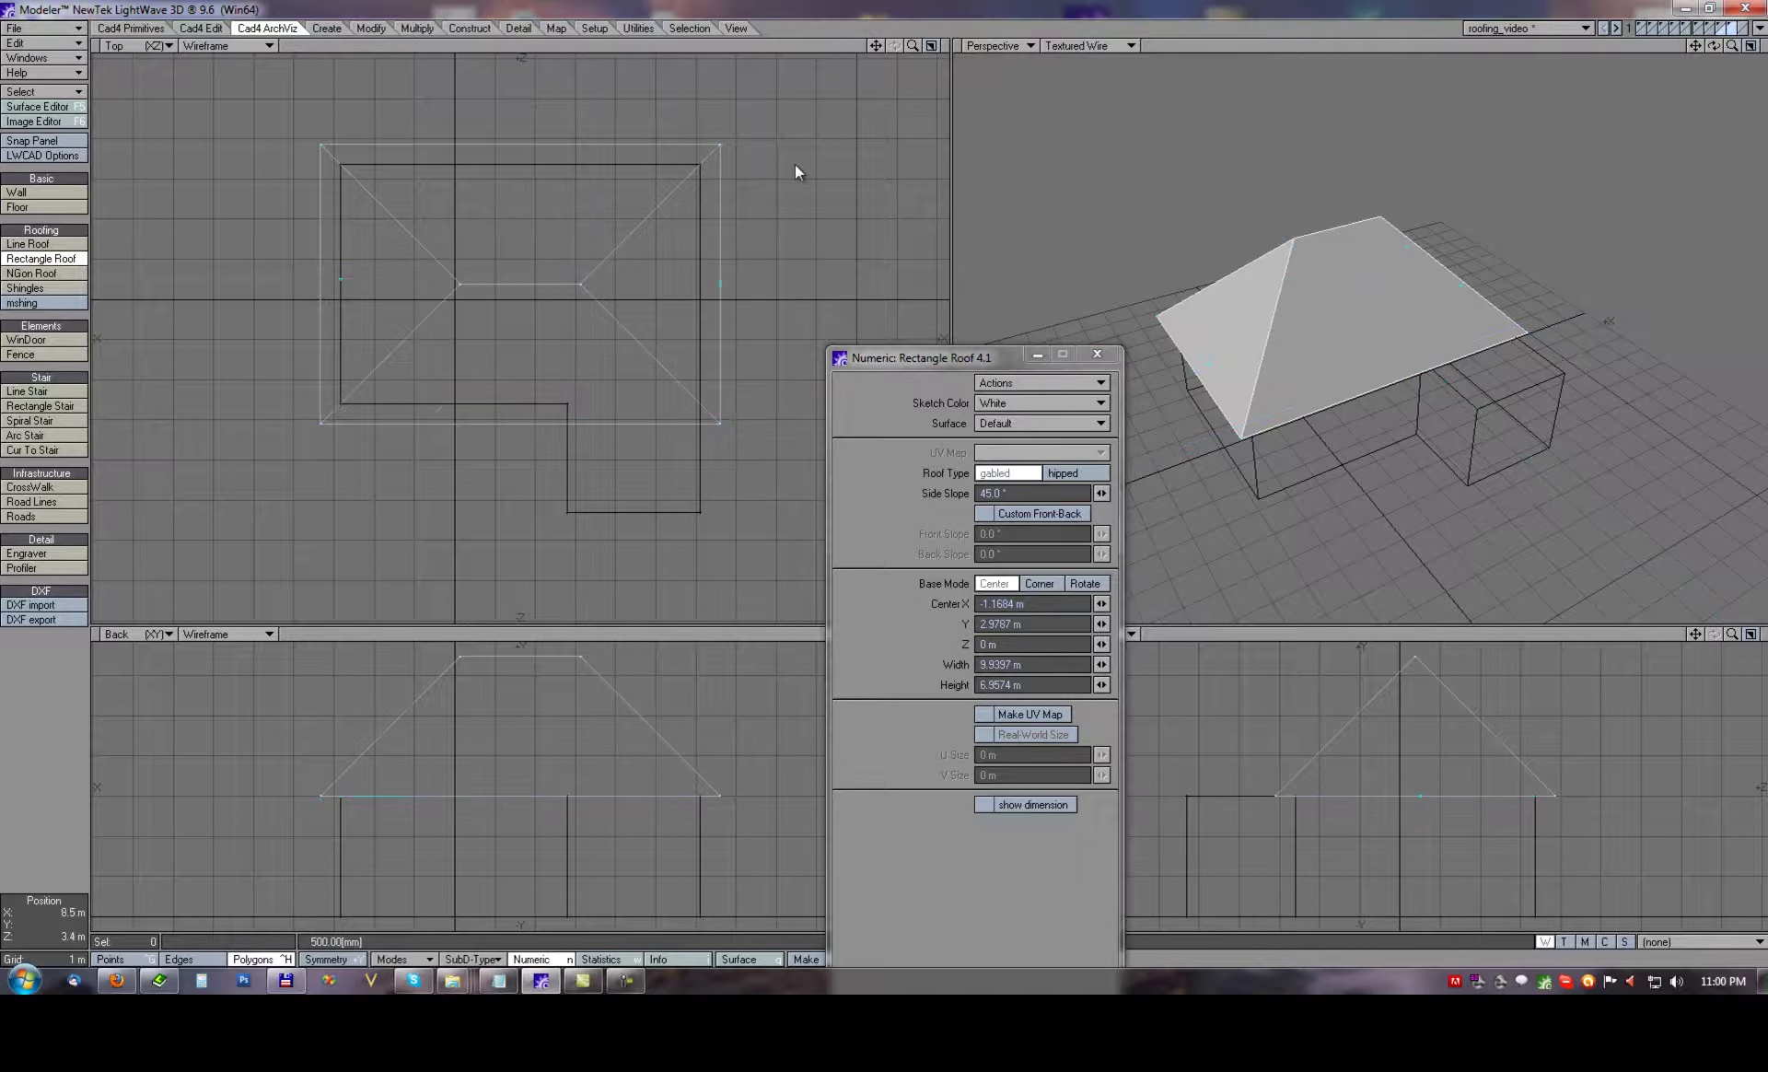
# Draw a second rectangle roof in corner mode, about 3.19 m by 8.66 m, across the narrow wing to the main wing's far wall corner.
pyautogui.click(1056, 590)
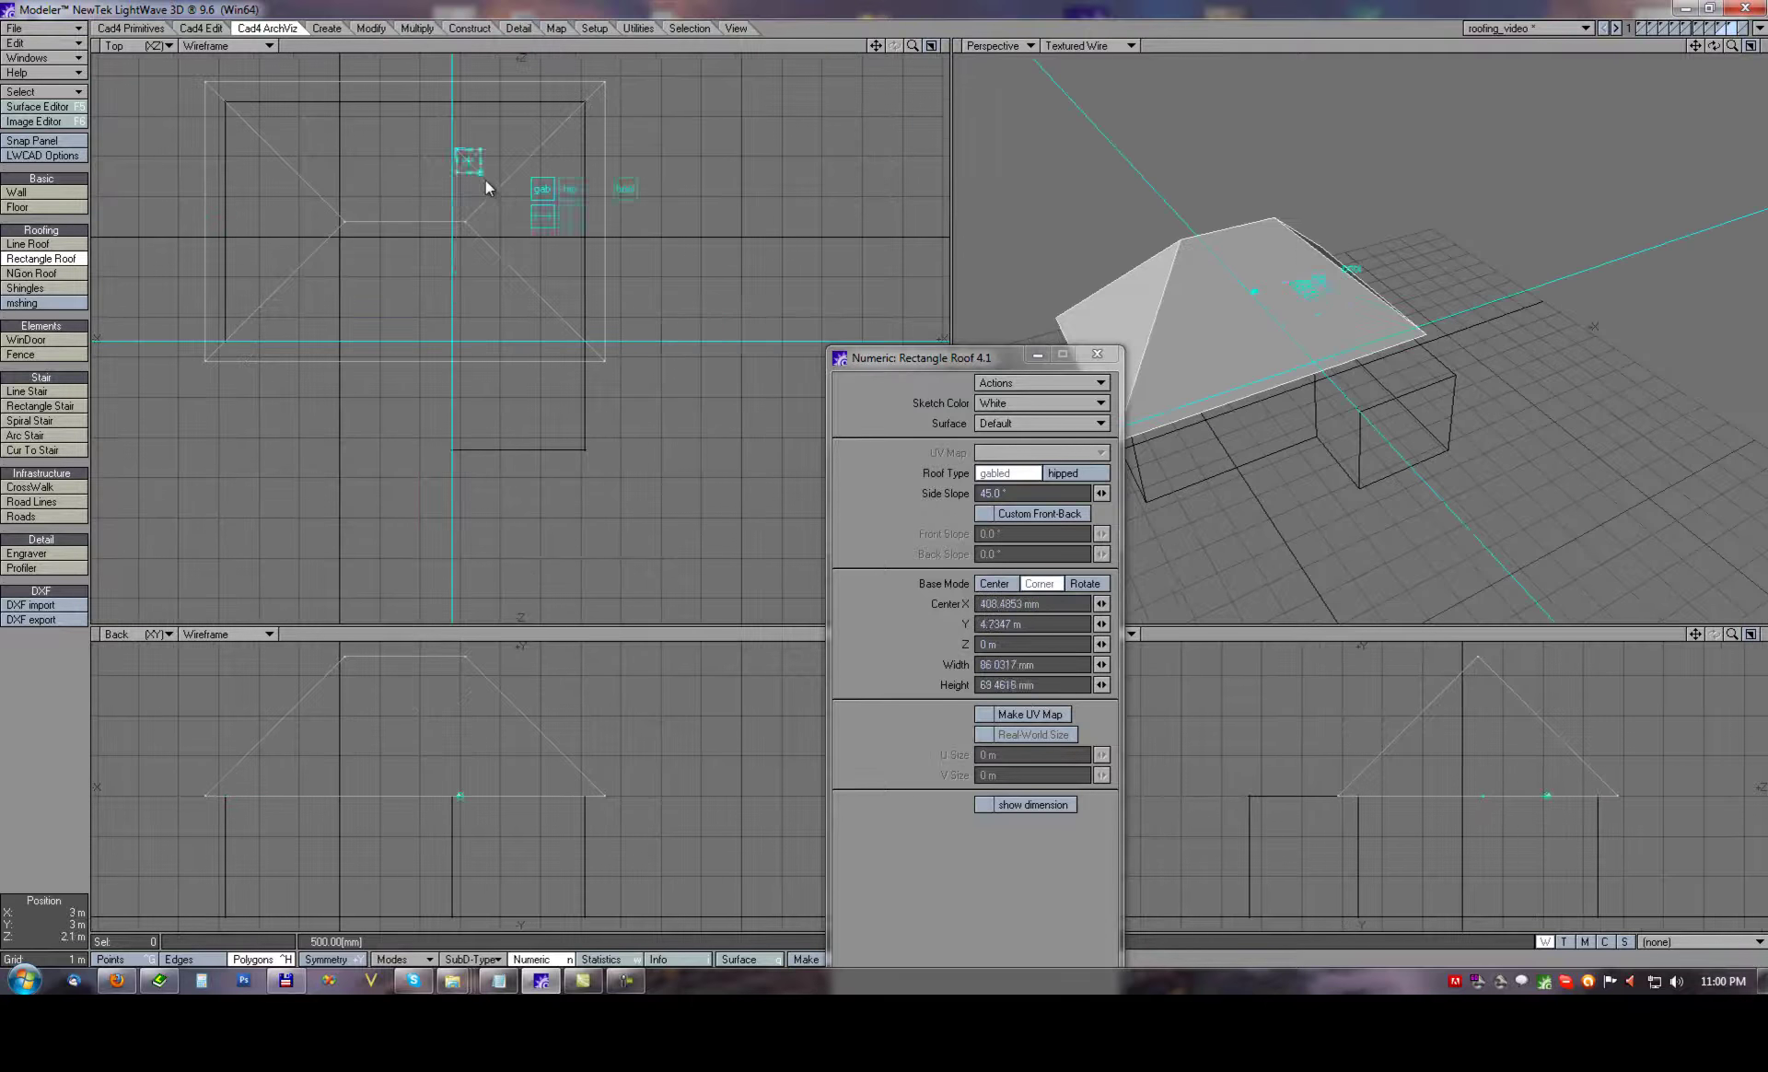
pyautogui.moveTo(538, 234); pyautogui.dragTo(518, 456)
pyautogui.click(696, 350)
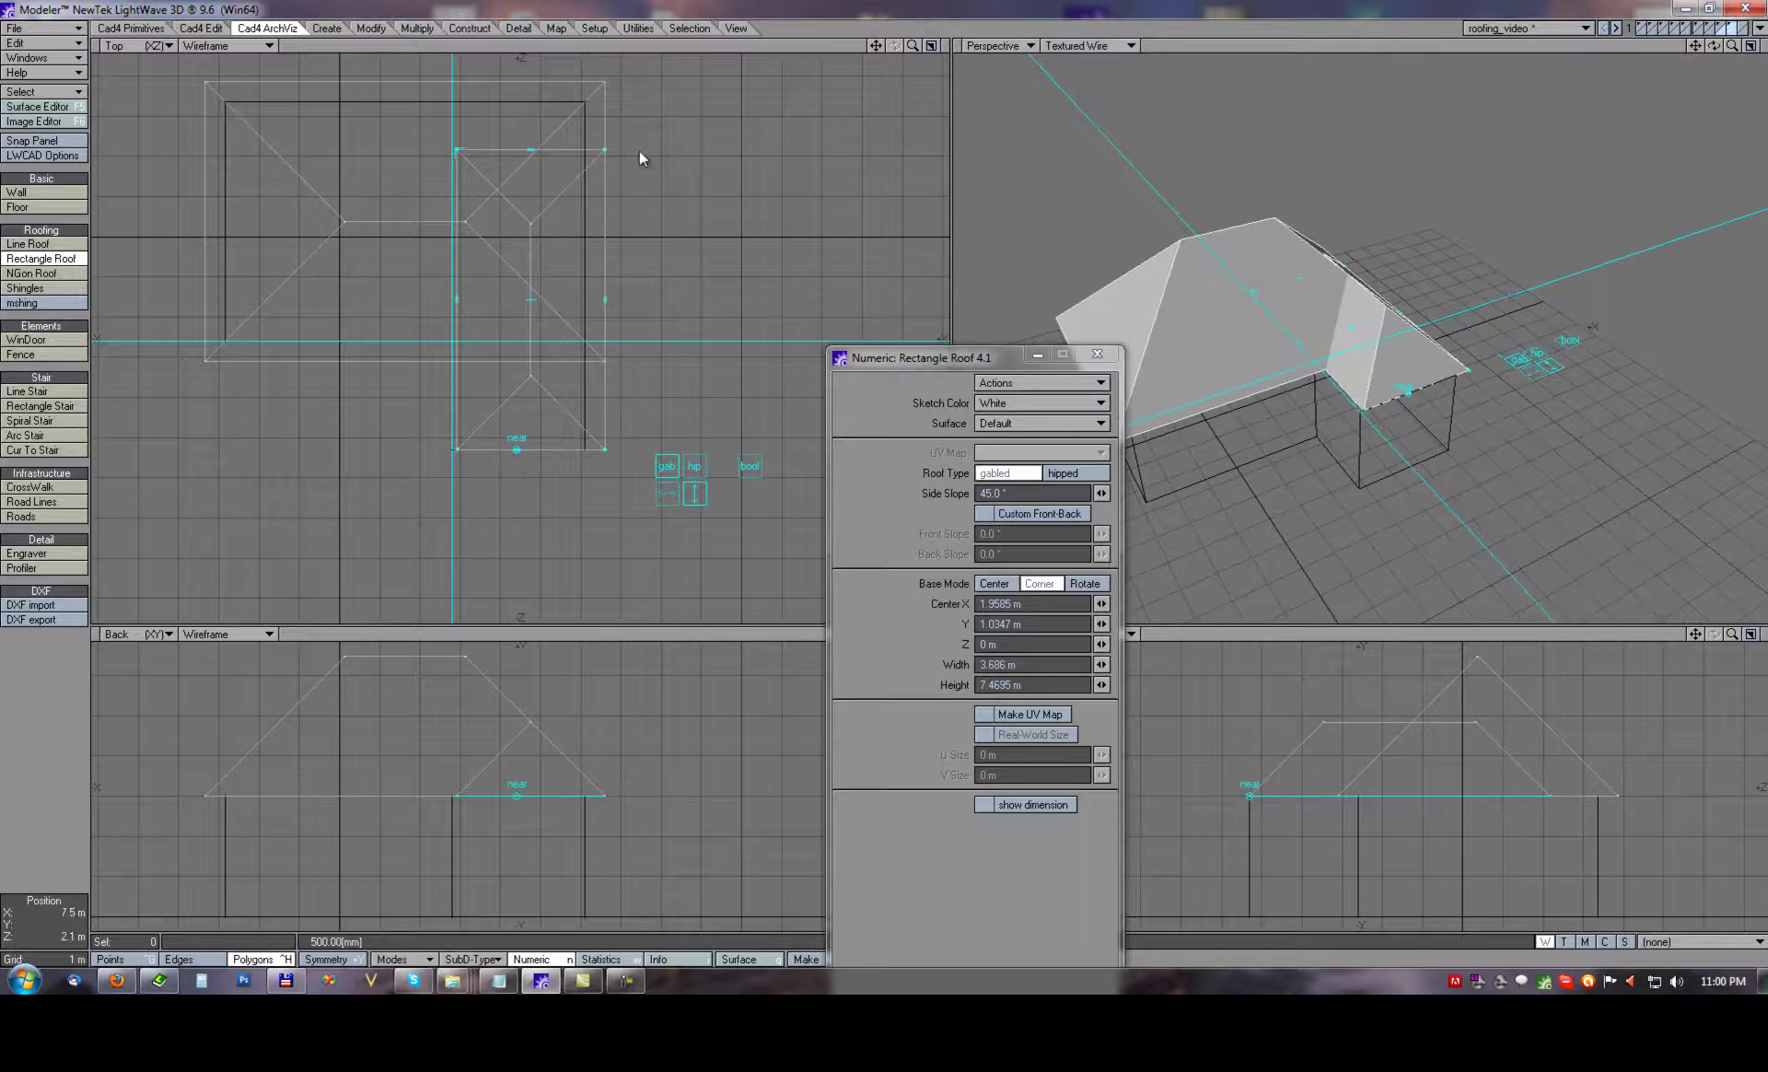
pyautogui.moveTo(608, 150); pyautogui.dragTo(672, 136)
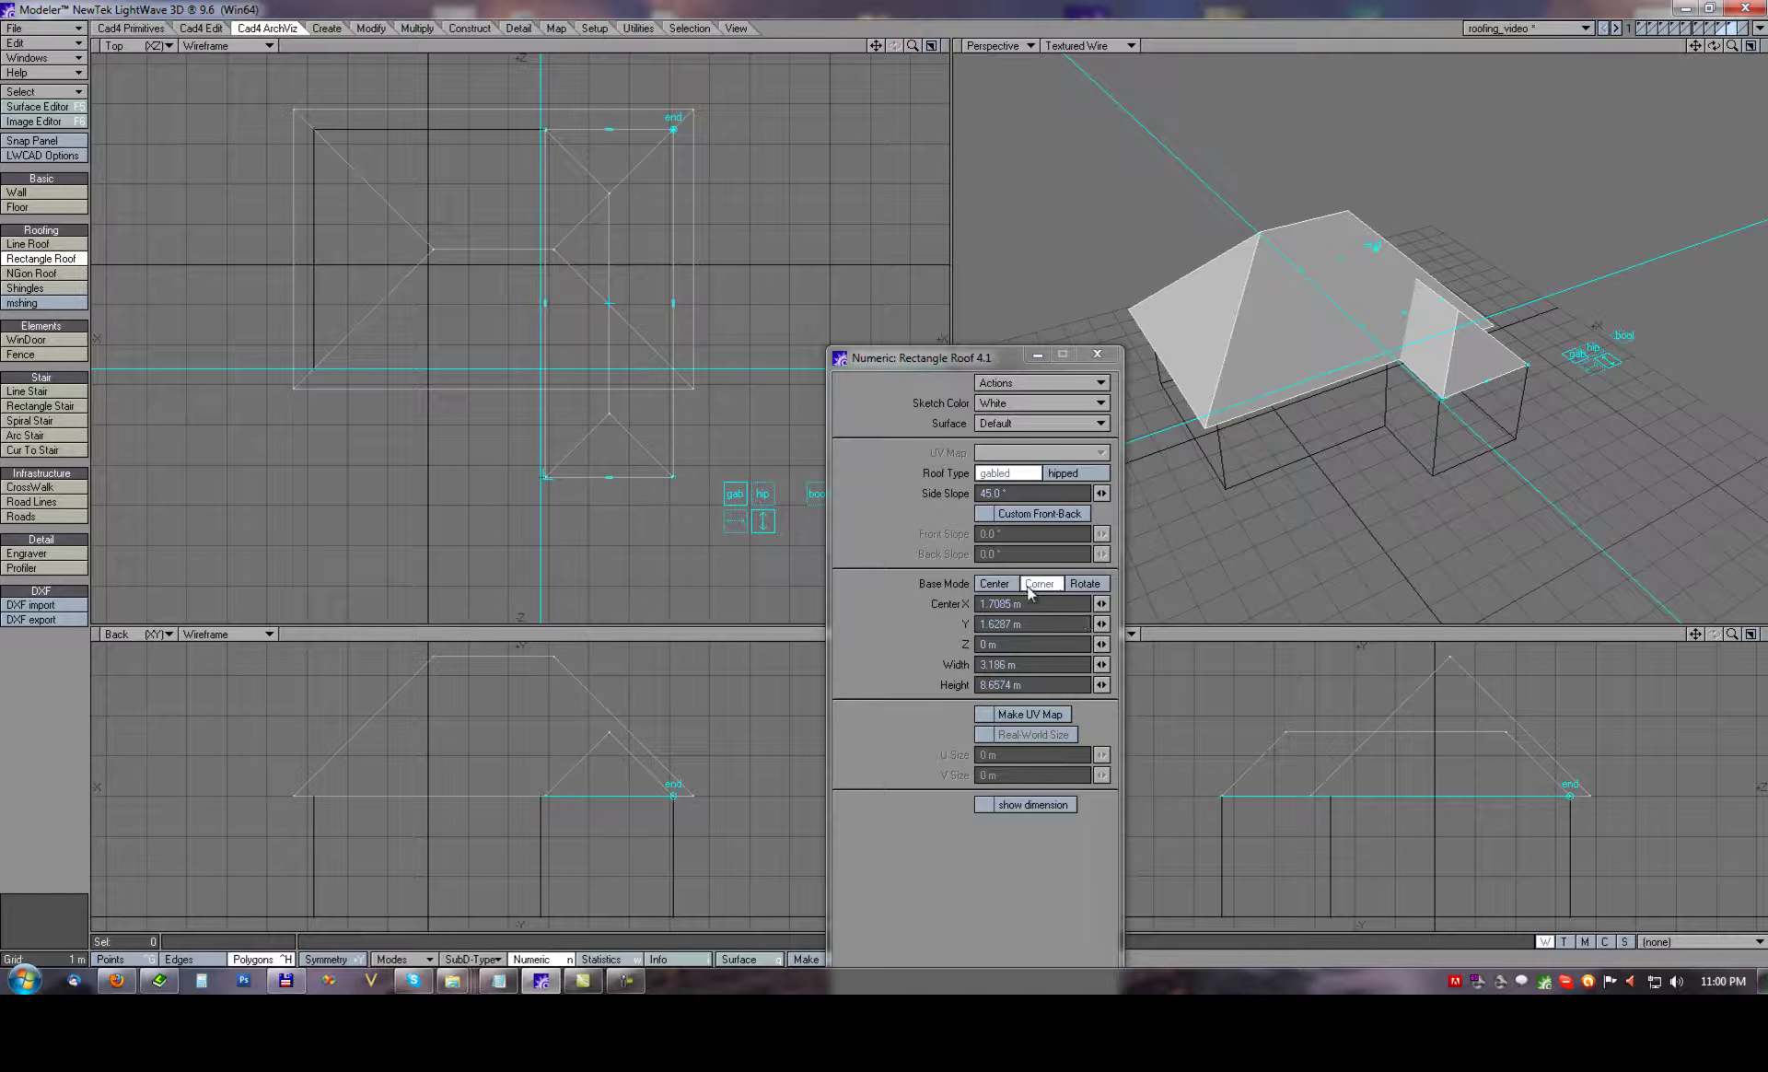
# Enlarge the second roof by 1 m each way about its center, to 4.186 m wide and 9.6574 m high.
pyautogui.click(1000, 584)
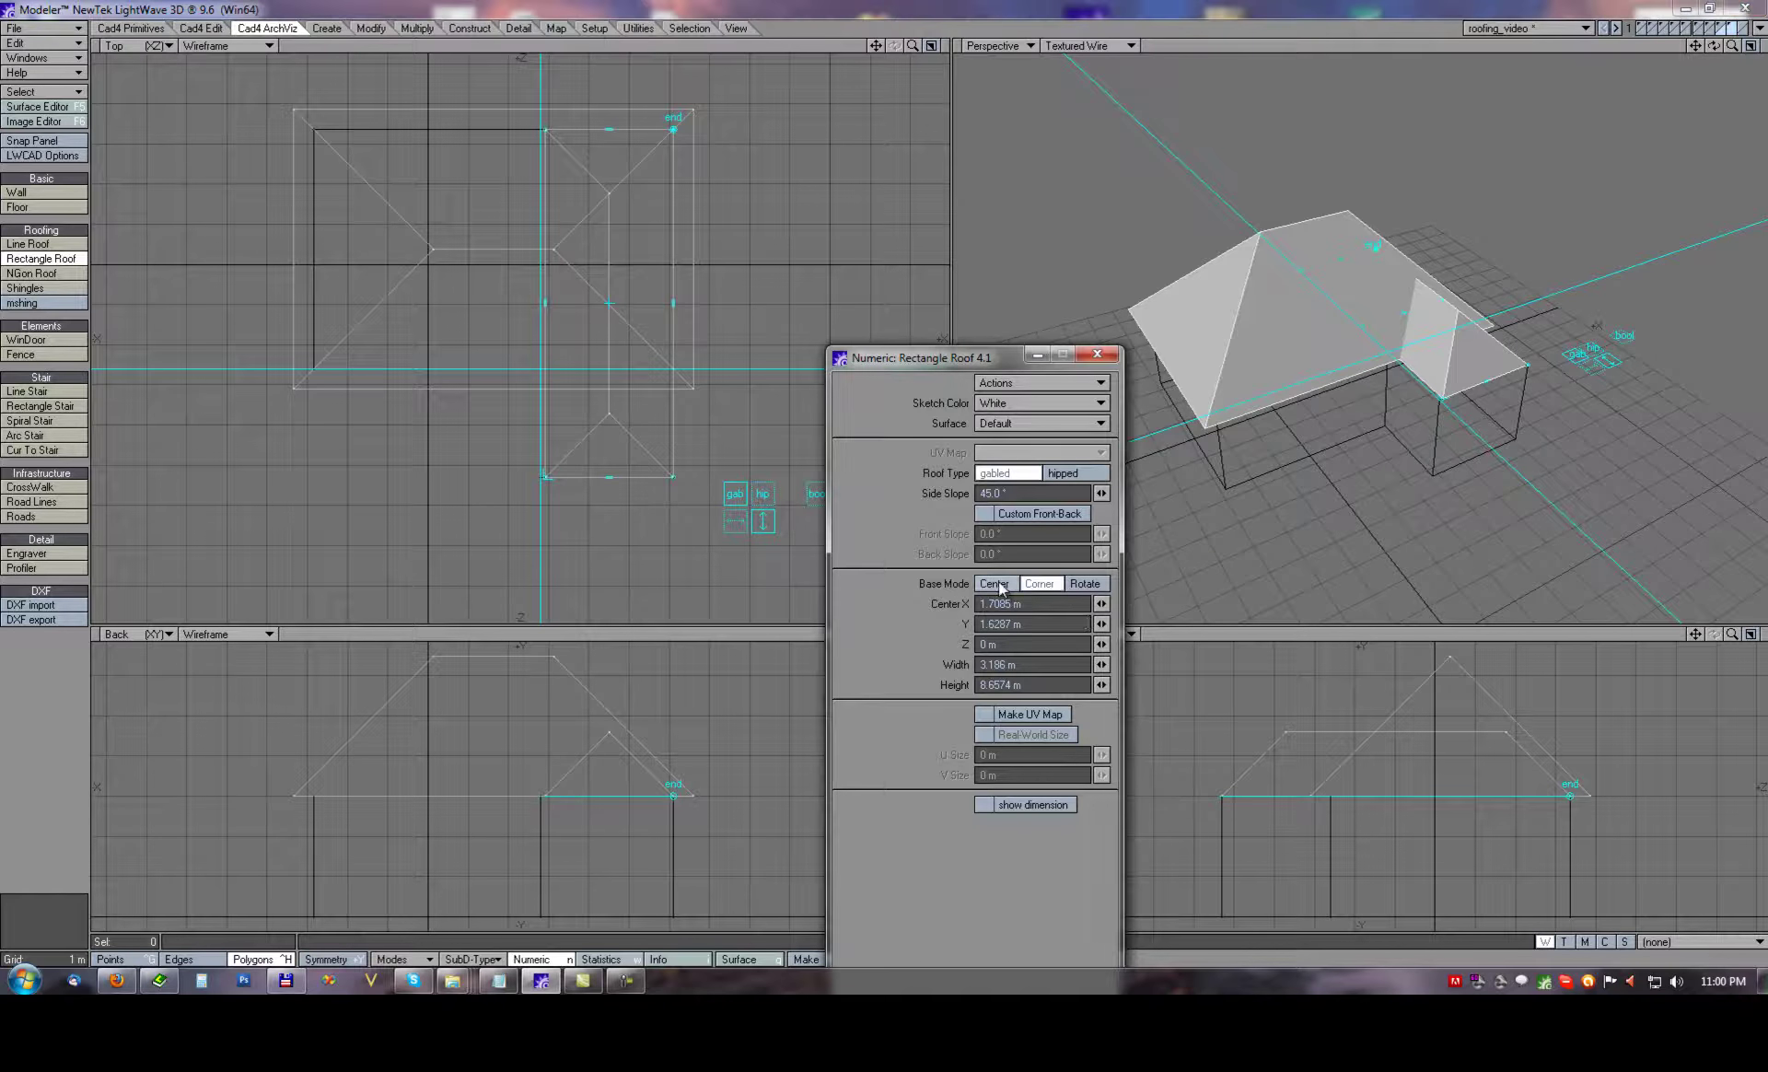
pyautogui.click(1034, 665)
pyautogui.write('+1')
pyautogui.press('Tab')
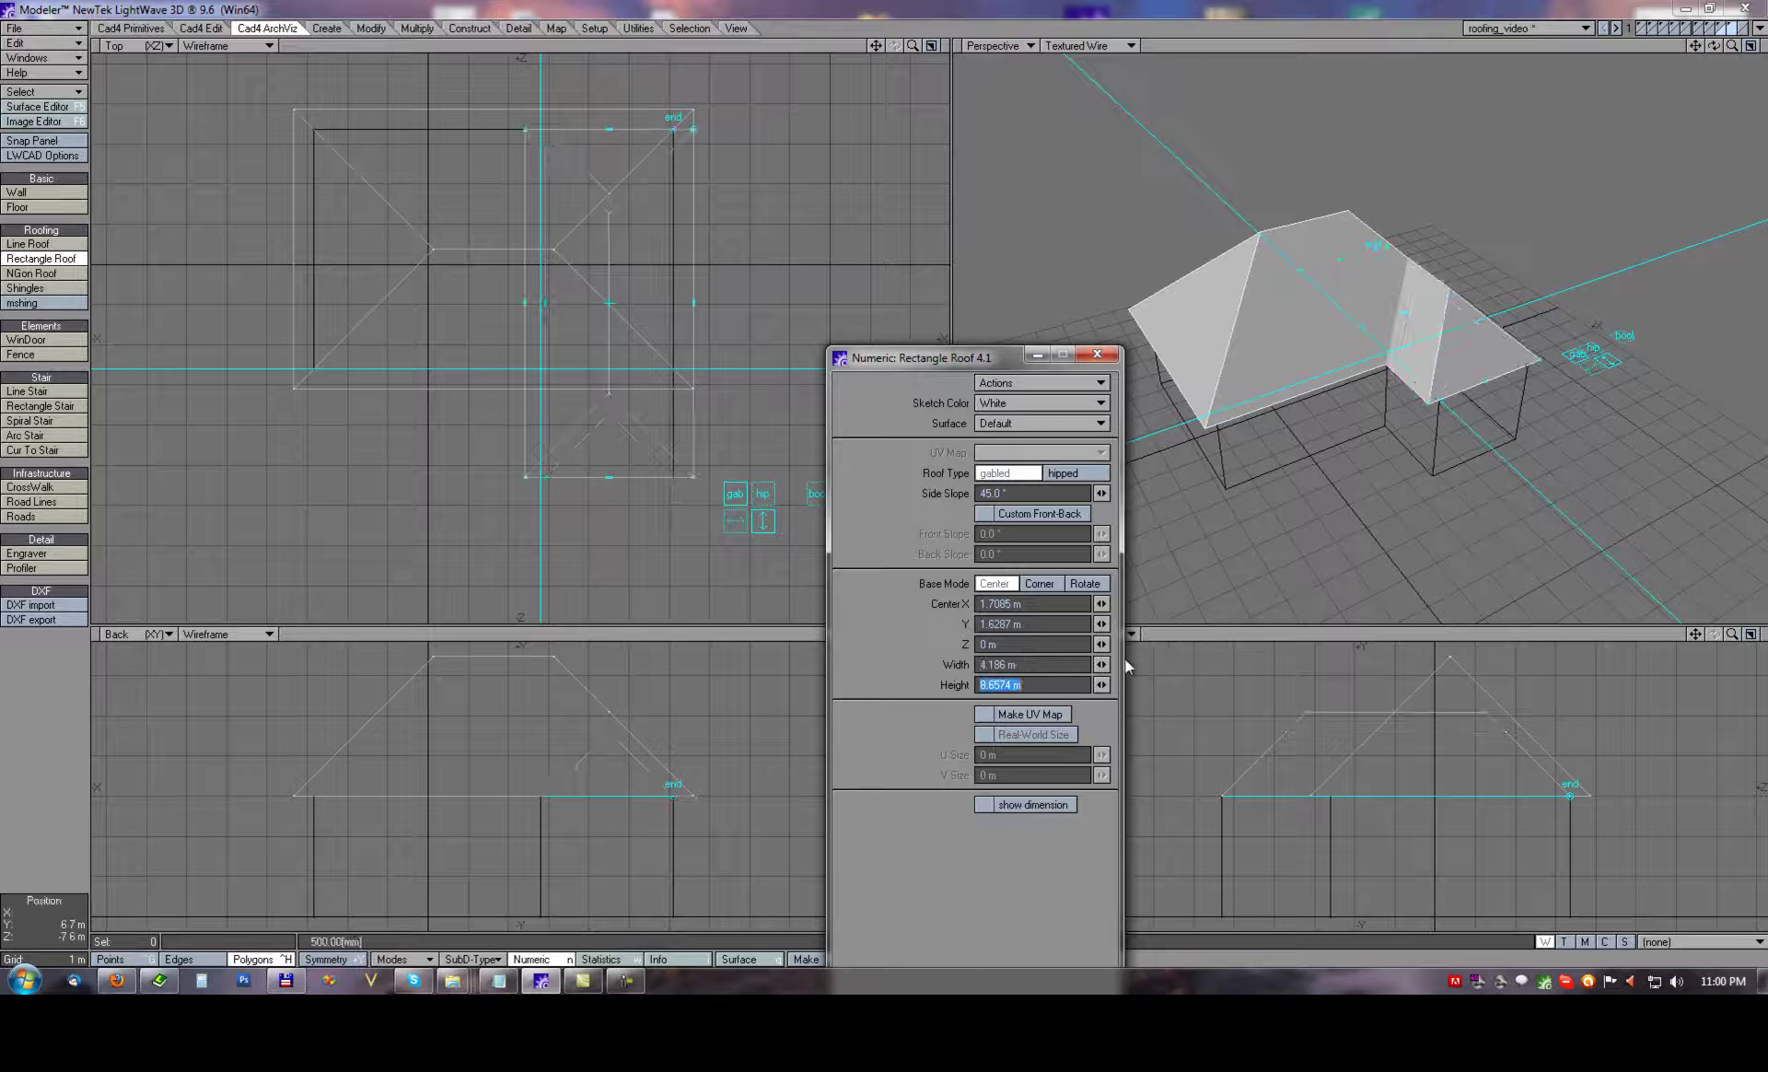
pyautogui.click(1043, 685)
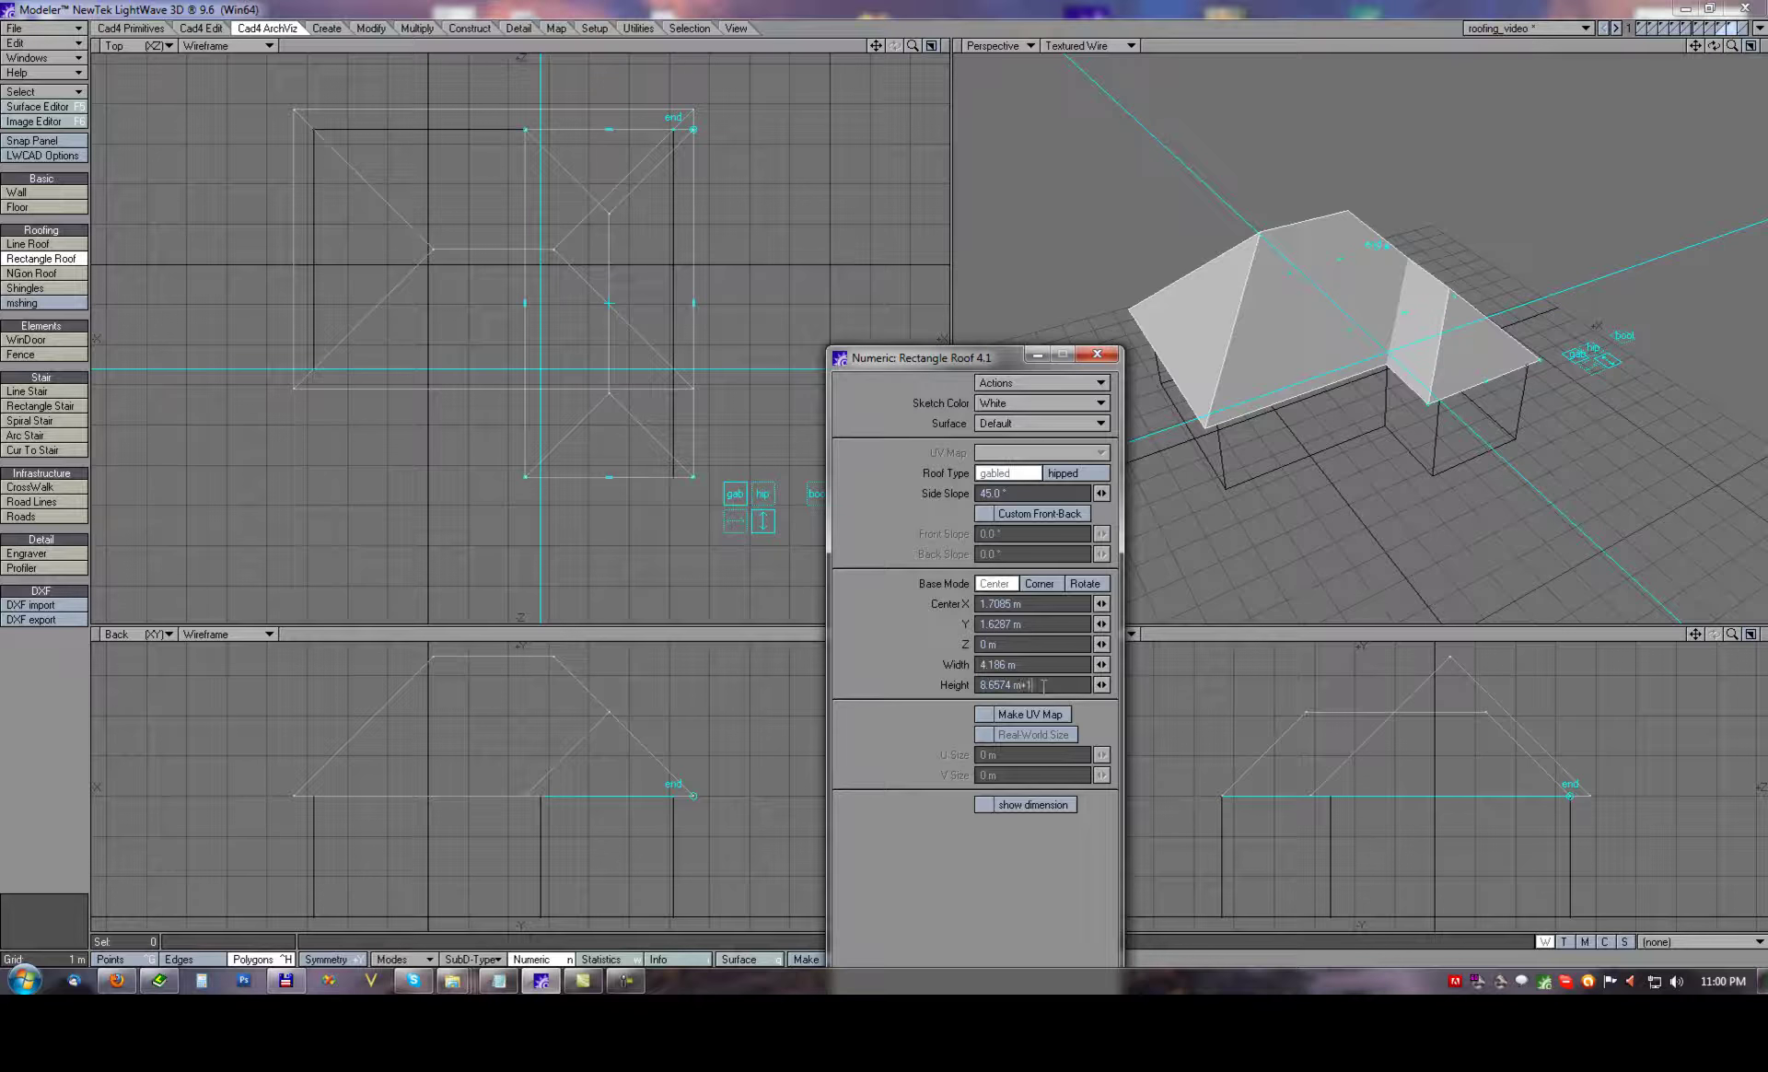
pyautogui.press('Return')
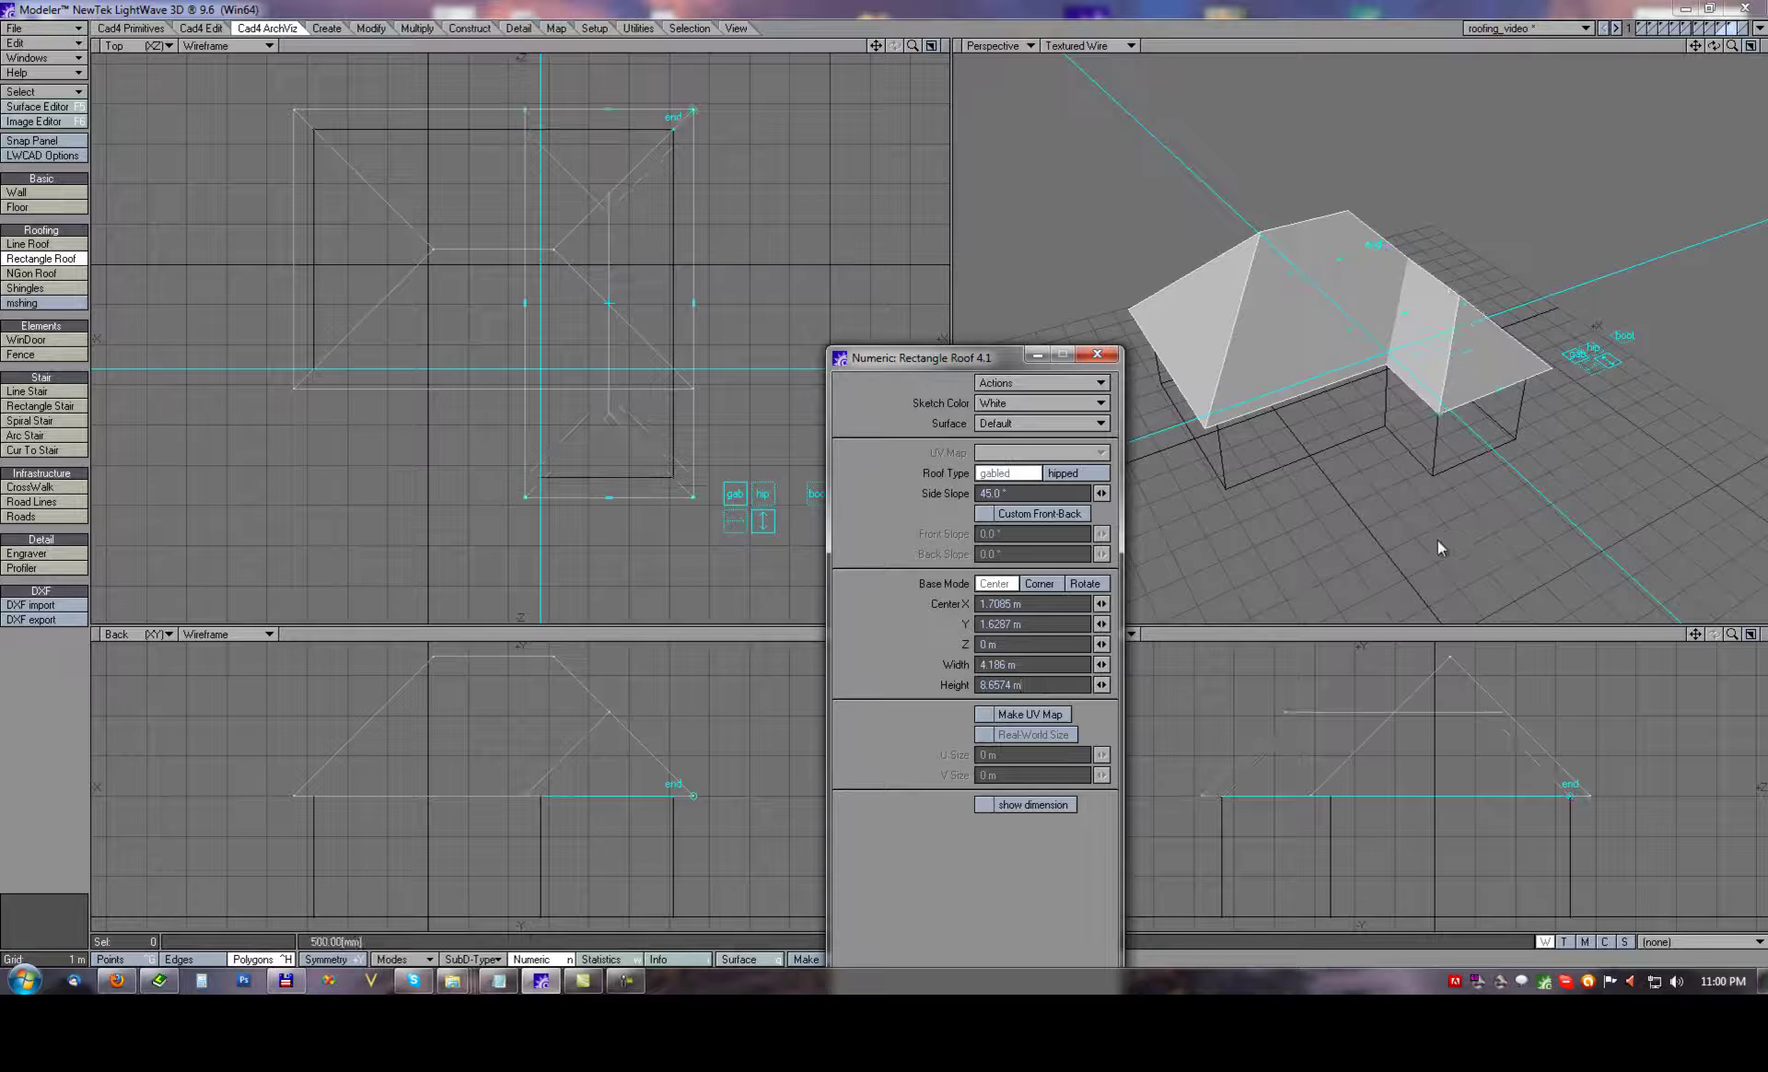
# Turn on the boolean option for the second roof and finish it so it merges with the main roof.
pyautogui.moveTo(942, 366); pyautogui.dragTo(1079, 309)
pyautogui.keyDown('alt'); pyautogui.moveTo(842, 315); pyautogui.dragTo(765, 347); pyautogui.keyUp('alt')
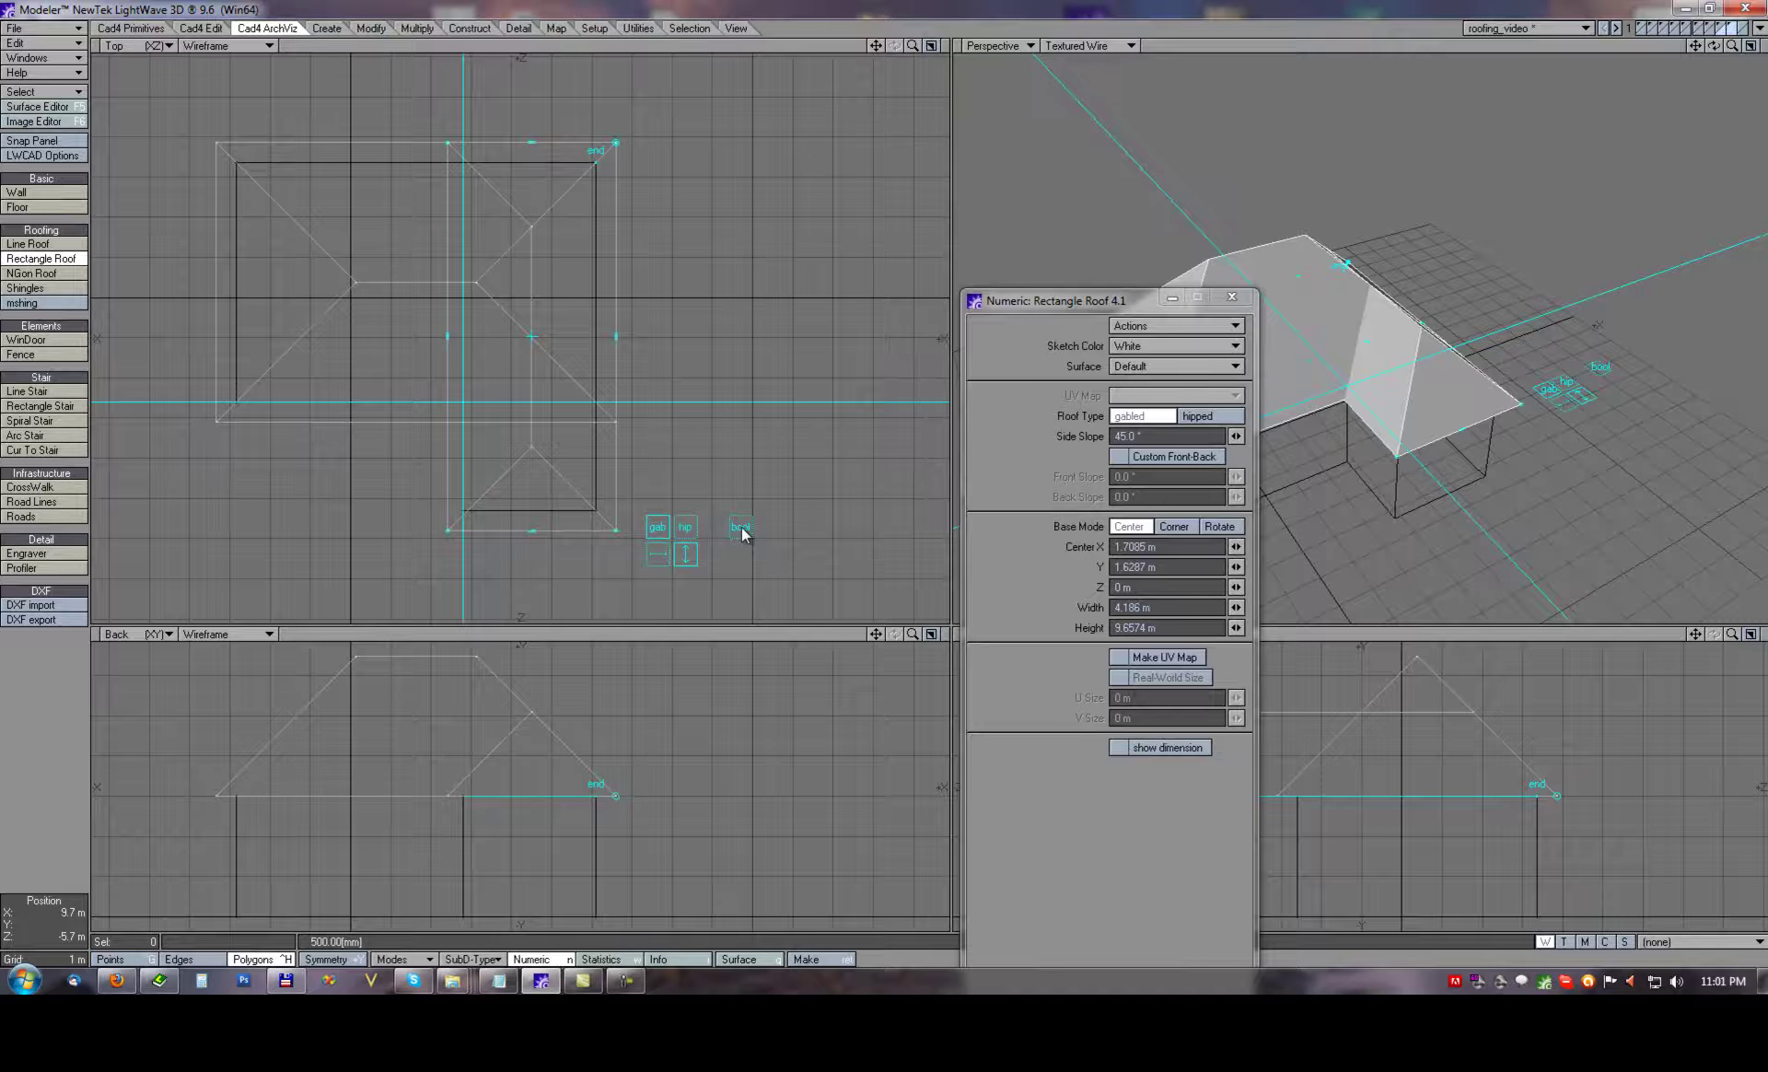
pyautogui.click(742, 529)
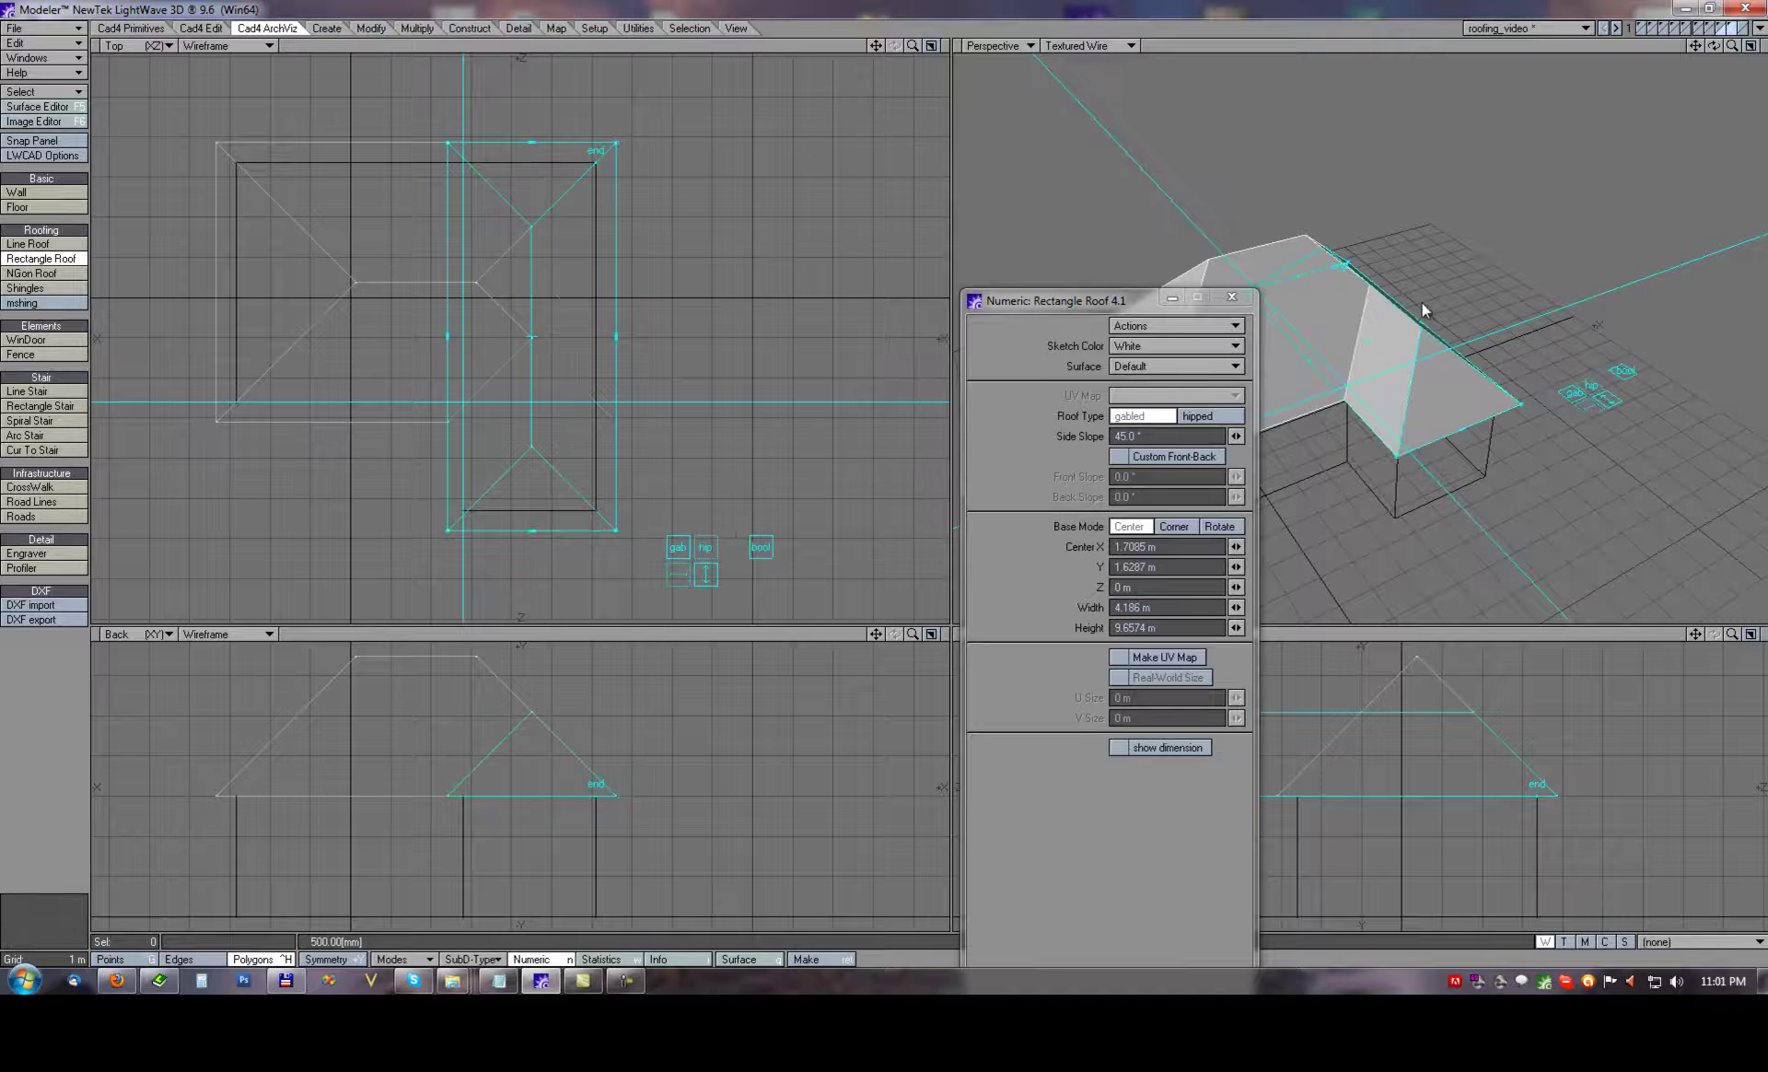
pyautogui.moveTo(1528, 312)
pyautogui.keyDown('alt'); pyautogui.mouseDown()
pyautogui.moveTo(1494, 339)
pyautogui.moveTo(1511, 265)
pyautogui.moveTo(1475, 220)
pyautogui.moveTo(1419, 293)
pyautogui.moveTo(1400, 271)
pyautogui.mouseUp(); pyautogui.keyUp('alt')
pyautogui.rightClick(1533, 267)
pyautogui.click(1232, 297)
pyautogui.keyDown('ctrl'); pyautogui.keyDown('alt'); pyautogui.moveTo(1338, 375); pyautogui.dragTo(1381, 374); pyautogui.keyUp('alt'); pyautogui.keyUp('ctrl')
pyautogui.keyDown('alt'); pyautogui.keyDown('shift'); pyautogui.moveTo(1280, 448); pyautogui.dragTo(1310, 368); pyautogui.keyUp('shift'); pyautogui.keyUp('alt')
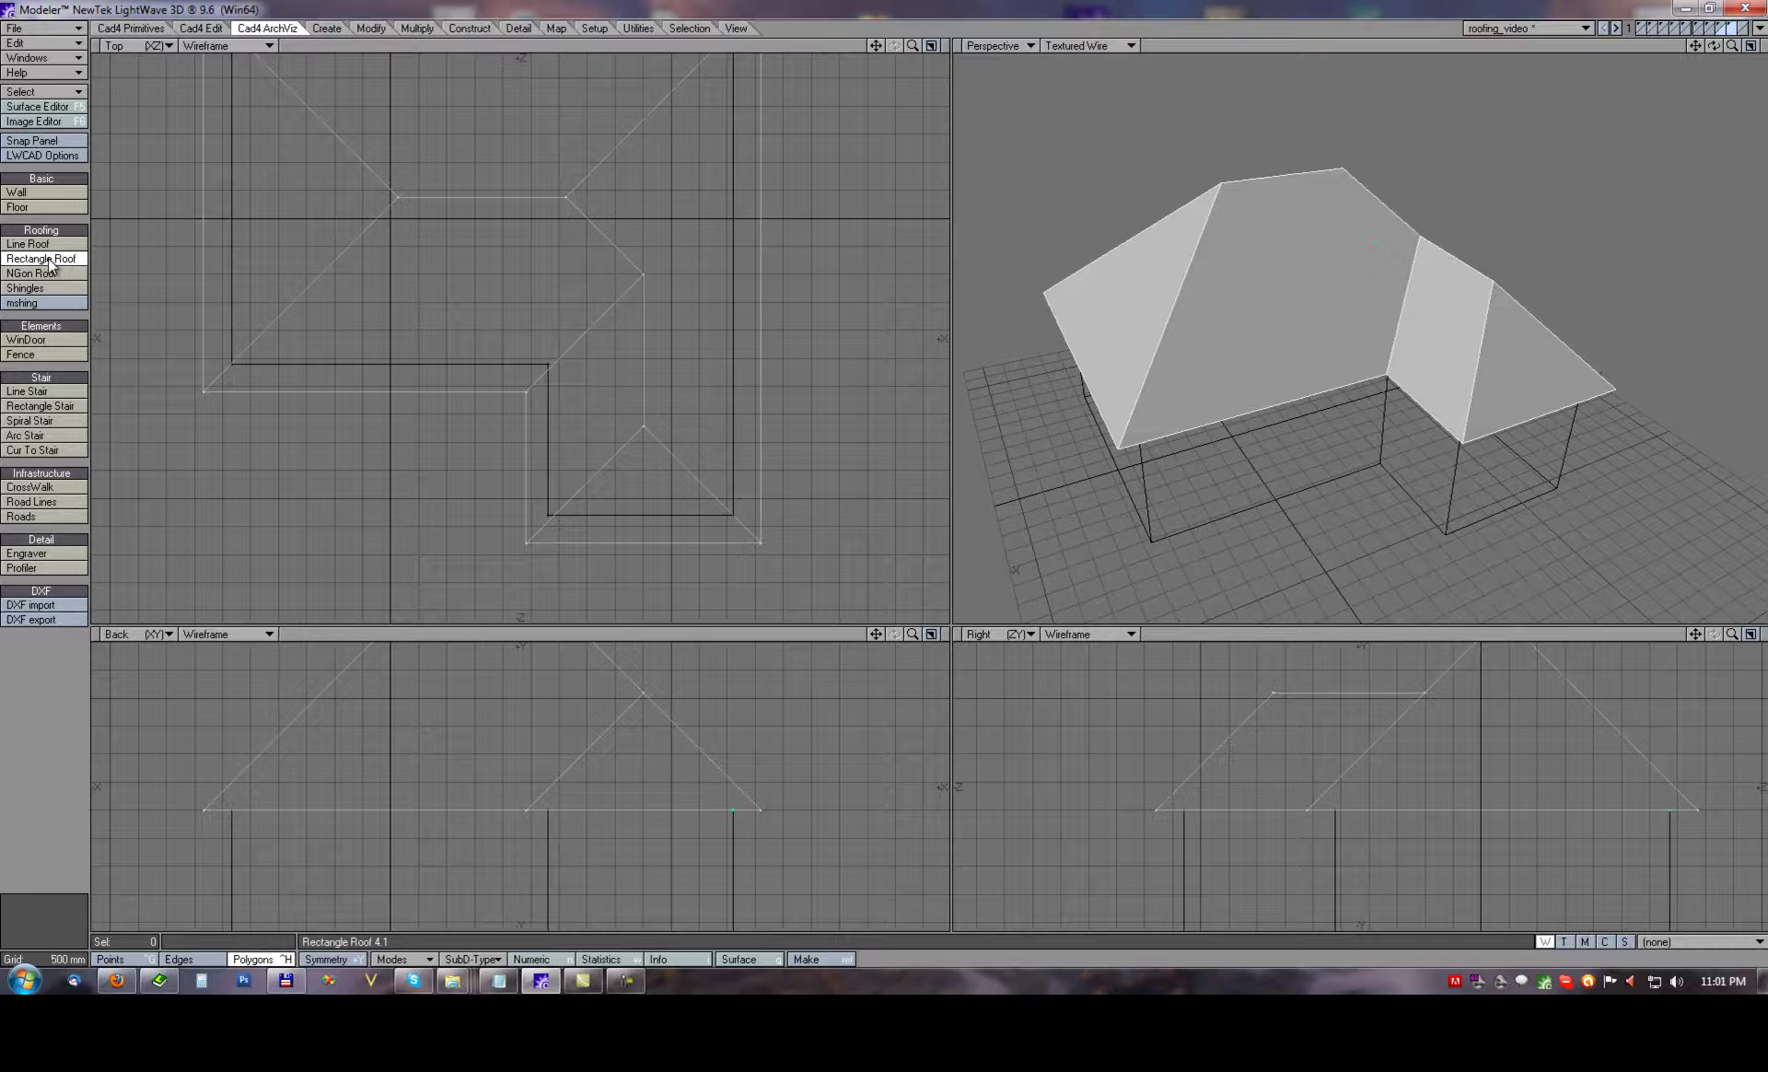
pyautogui.moveTo(1559, 225)
pyautogui.keyDown('alt'); pyautogui.mouseDown()
pyautogui.moveTo(1433, 466)
pyautogui.moveTo(1550, 211)
pyautogui.mouseUp(); pyautogui.keyUp('alt')
pyautogui.moveTo(1403, 407)
pyautogui.keyDown('alt'); pyautogui.mouseDown()
pyautogui.moveTo(1401, 181)
pyautogui.moveTo(1362, 289)
pyautogui.moveTo(1362, 454)
pyautogui.mouseUp(); pyautogui.keyUp('alt')
# Switch to an empty layer with the L-shaped wall block shown in the background for a new roof.
pyautogui.keyDown('shift'); pyautogui.click(1651, 30); pyautogui.keyUp('shift')
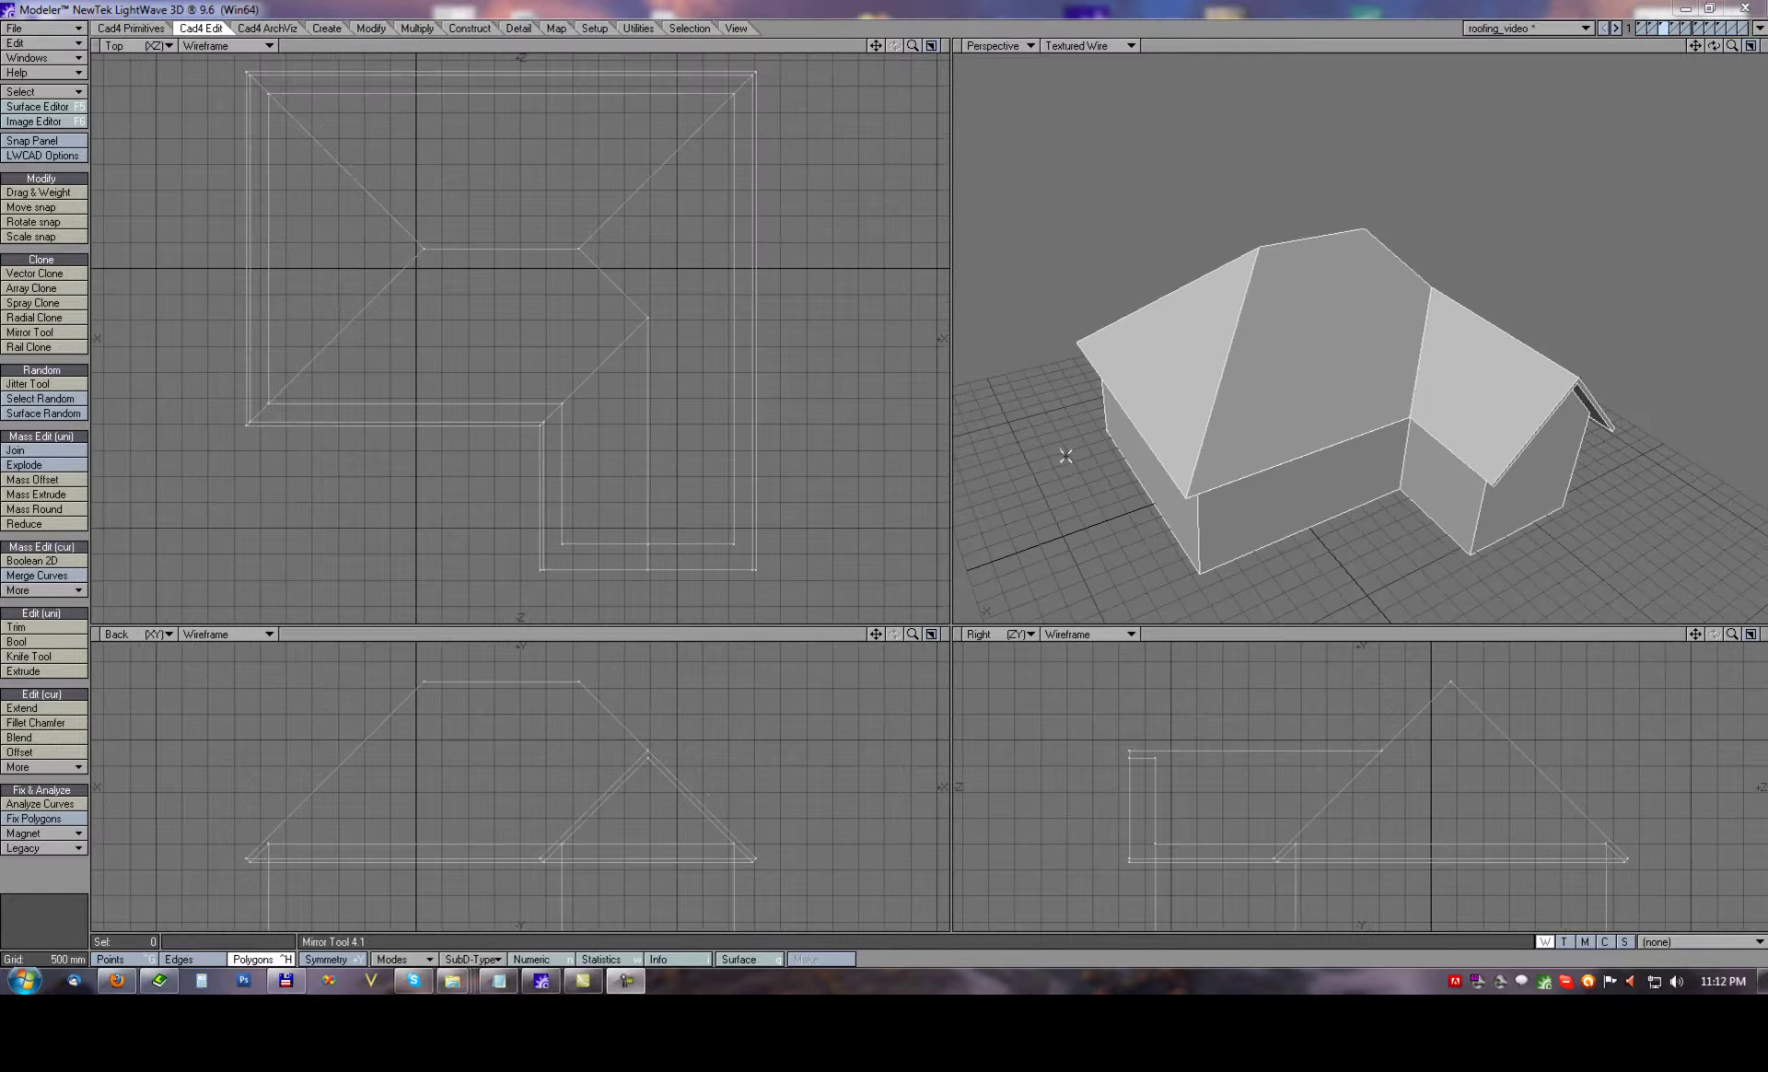
pyautogui.moveTo(1356, 317)
pyautogui.keyDown('alt'); pyautogui.mouseDown()
pyautogui.moveTo(1369, 490)
pyautogui.moveTo(1362, 324)
pyautogui.moveTo(1334, 244)
pyautogui.moveTo(1345, 447)
pyautogui.moveTo(1366, 264)
pyautogui.moveTo(1425, 312)
pyautogui.moveTo(1401, 348)
pyautogui.moveTo(1520, 445)
pyautogui.moveTo(1449, 274)
pyautogui.moveTo(1382, 336)
pyautogui.mouseUp(); pyautogui.keyUp('alt')
pyautogui.click(1729, 32)
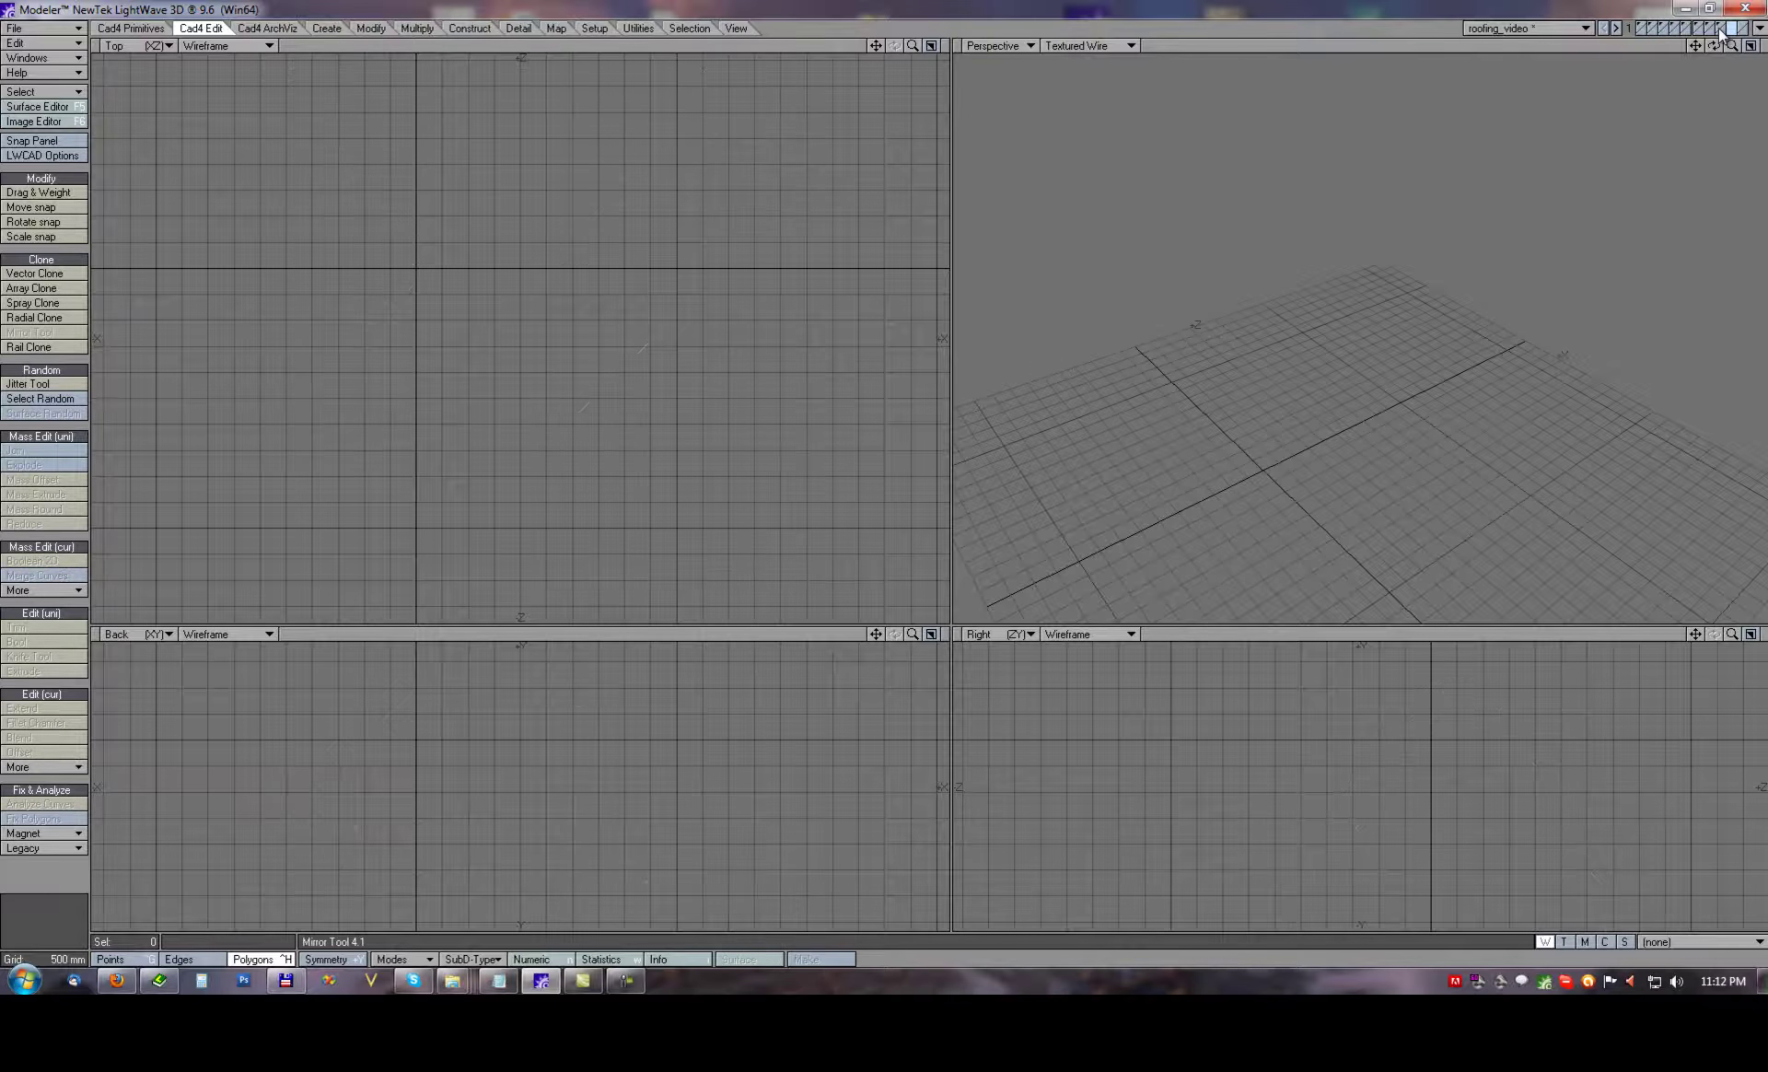
pyautogui.click(1720, 35)
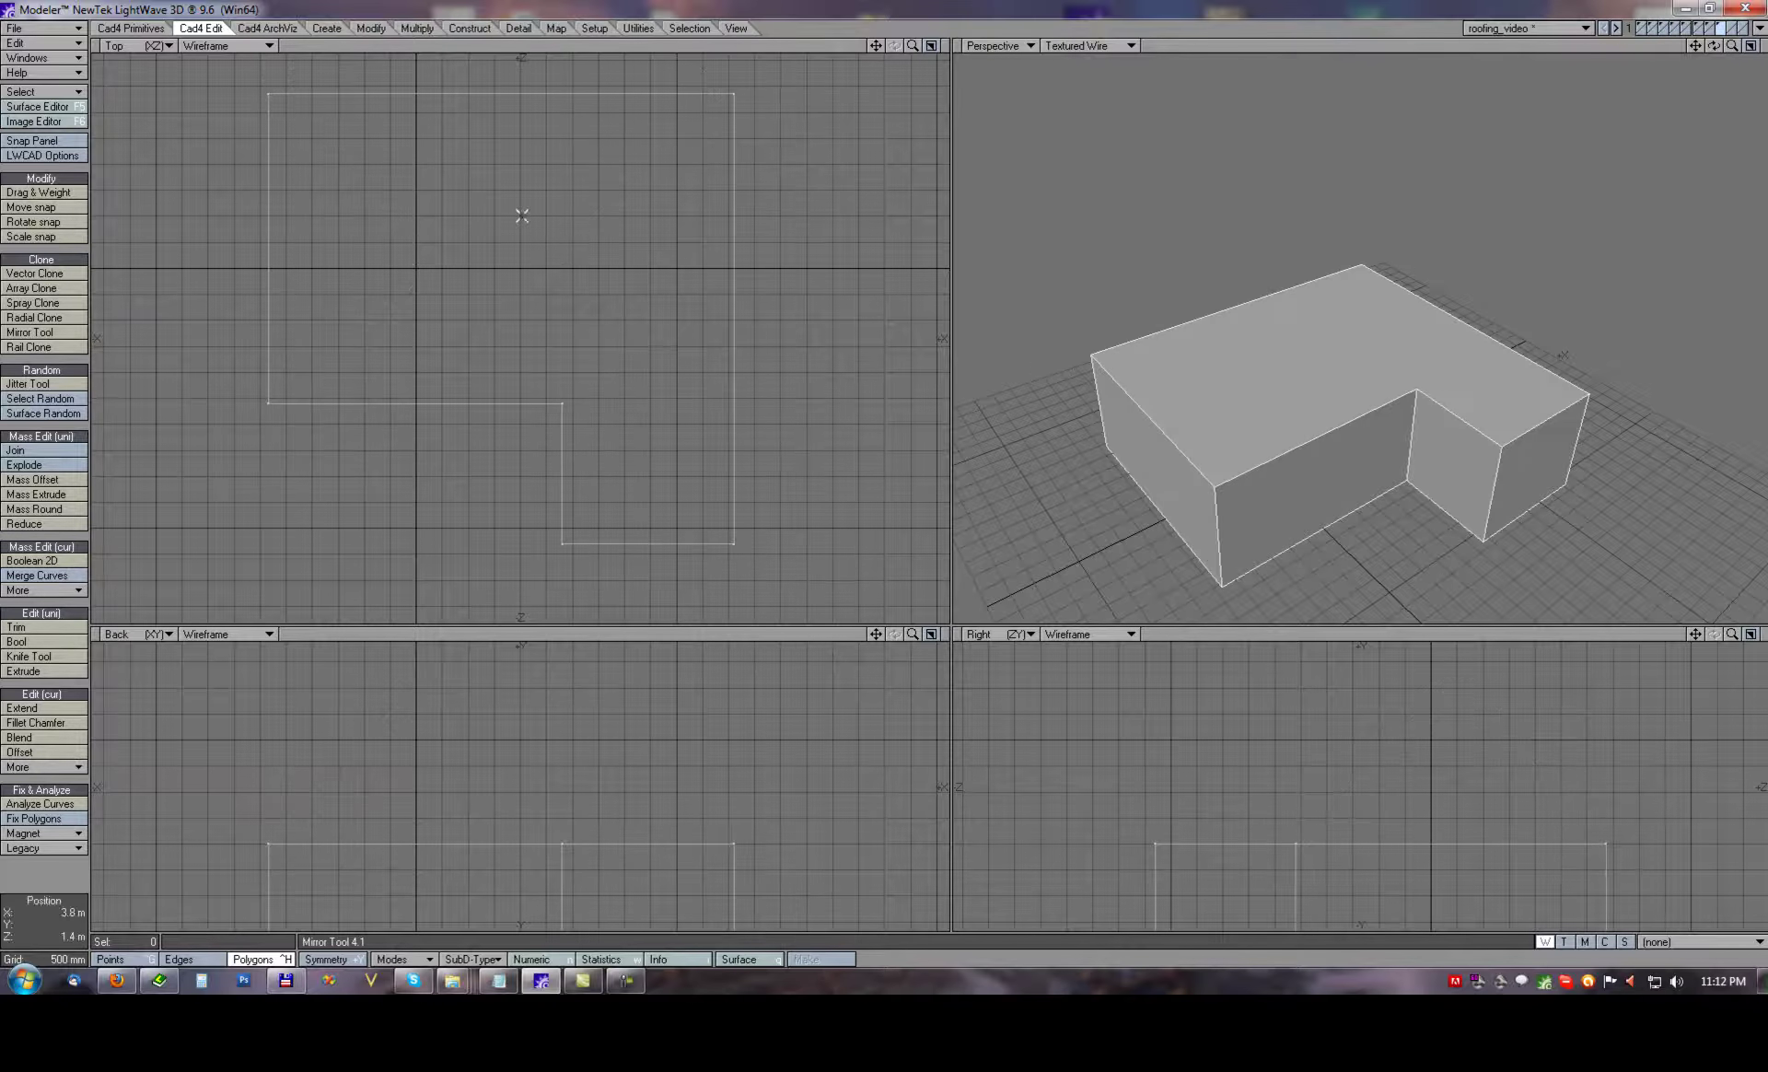
pyautogui.click(1737, 28)
pyautogui.click(1725, 33)
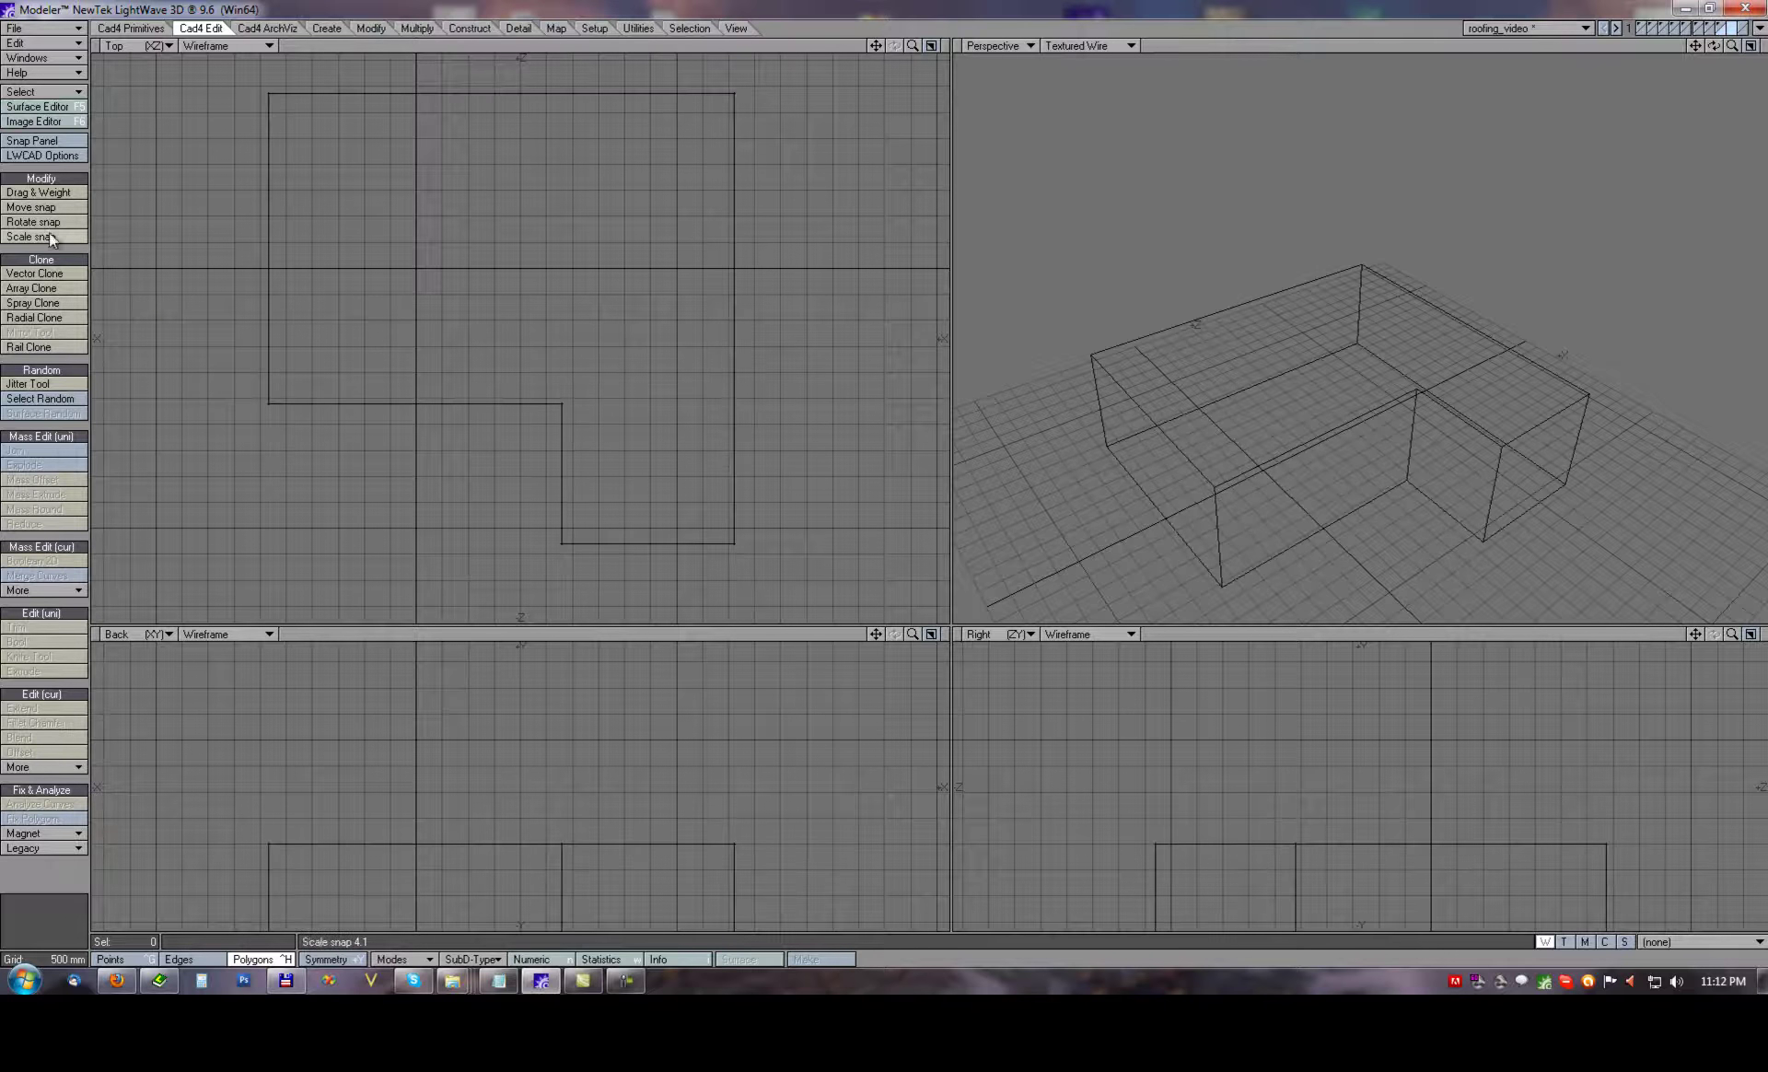
# Draw a hipped rectangle roof over the main wing, snap its corners to the wall corners, and finish it.
pyautogui.click(267, 28)
pyautogui.click(41, 259)
pyautogui.moveTo(302, 123)
pyautogui.mouseDown()
pyautogui.moveTo(489, 289)
pyautogui.moveTo(558, 318)
pyautogui.mouseUp()
pyautogui.click(617, 363)
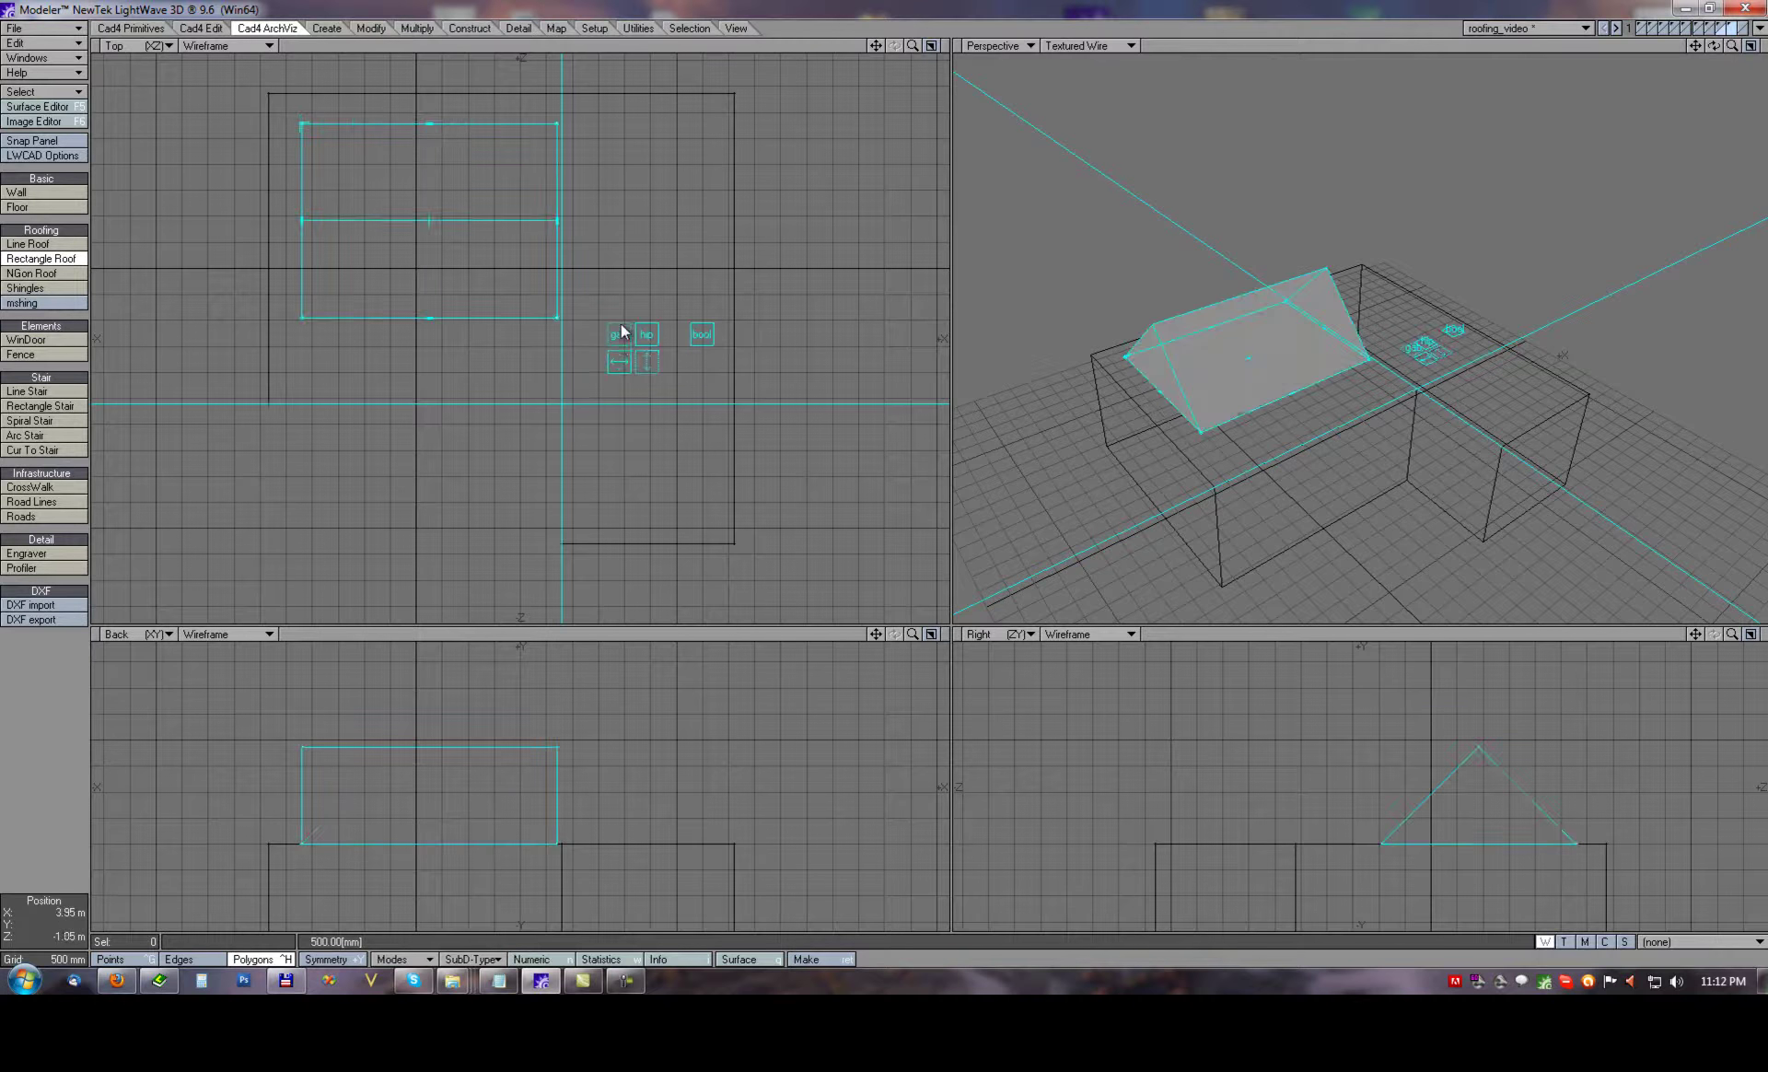
pyautogui.click(617, 336)
pyautogui.moveTo(557, 122); pyautogui.dragTo(739, 96)
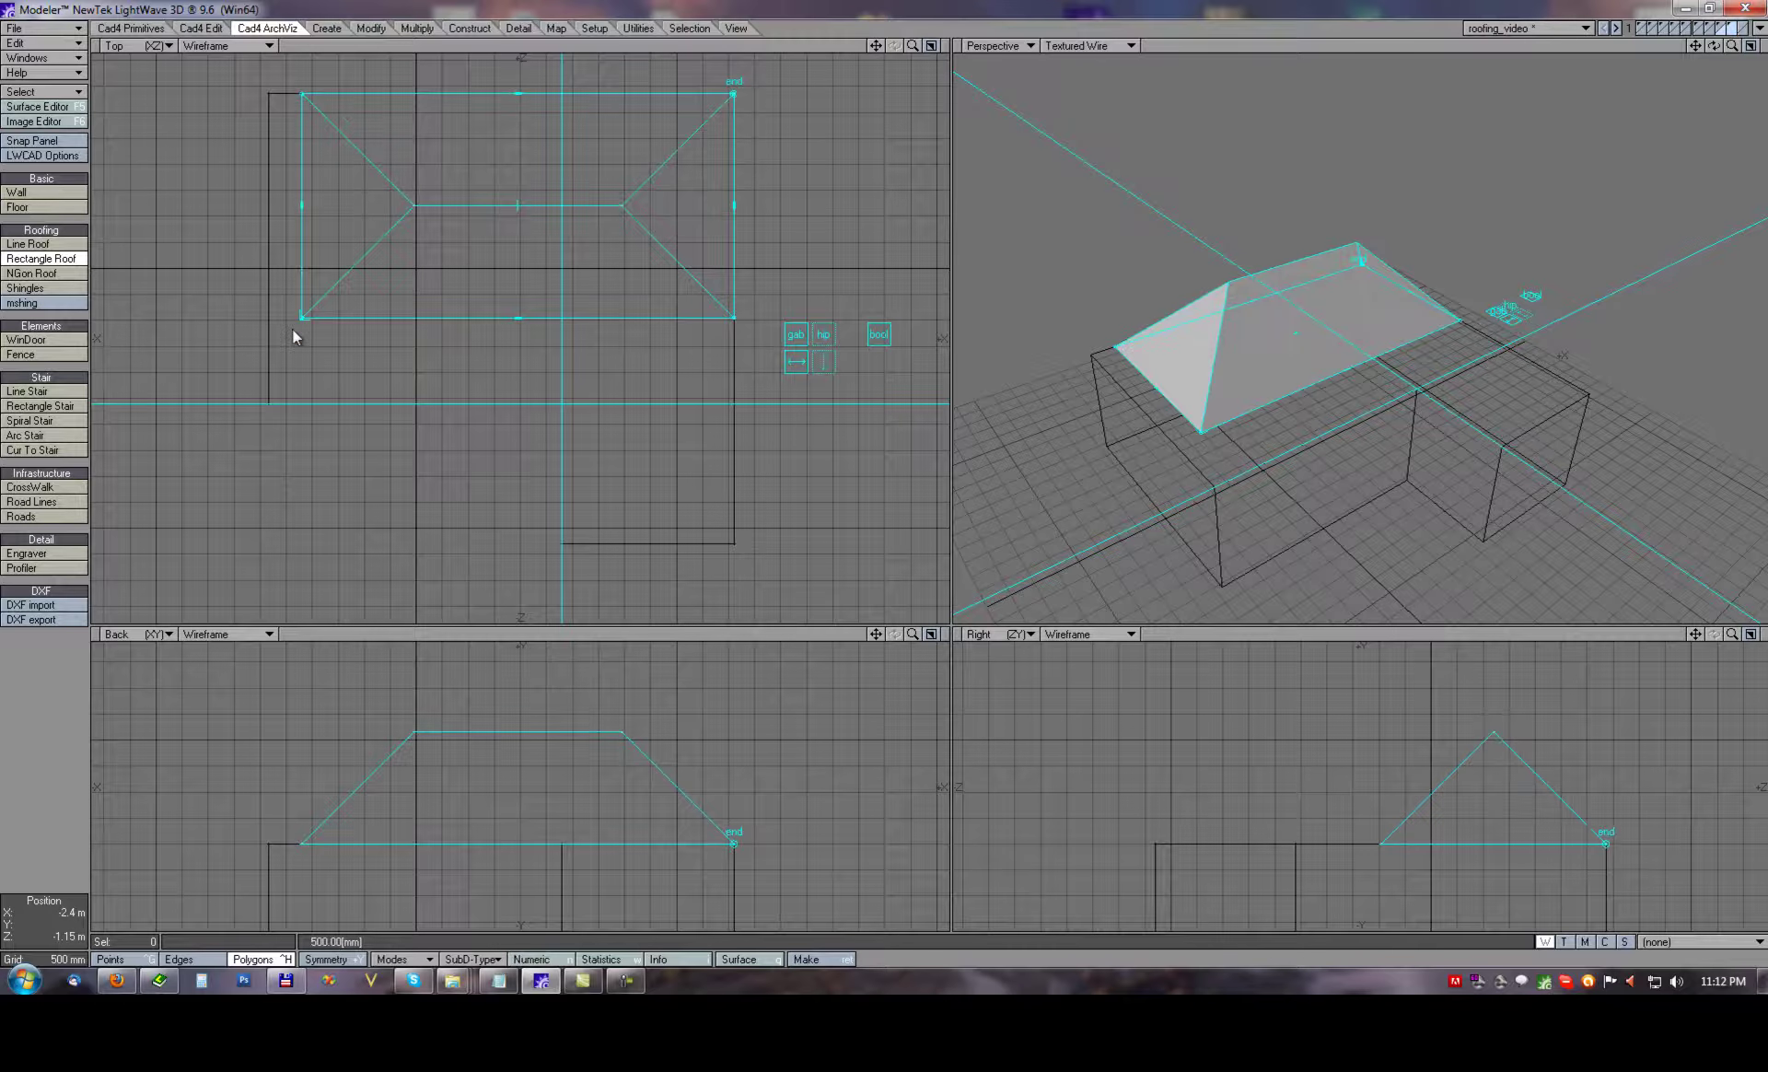
pyautogui.moveTo(290, 332); pyautogui.dragTo(264, 398)
pyautogui.press('Return')
# Add a gabled rectangle roof over the narrow wing, with its ridge along the wing, merging it into the main hipped roof.
pyautogui.keyDown('alt'); pyautogui.moveTo(576, 315); pyautogui.dragTo(521, 291); pyautogui.keyUp('alt')
pyautogui.moveTo(799, 220)
pyautogui.mouseDown()
pyautogui.moveTo(606, 420)
pyautogui.moveTo(603, 470)
pyautogui.mouseUp()
pyautogui.keyDown('alt'); pyautogui.moveTo(918, 477); pyautogui.dragTo(816, 523); pyautogui.keyUp('alt')
pyautogui.click(786, 532)
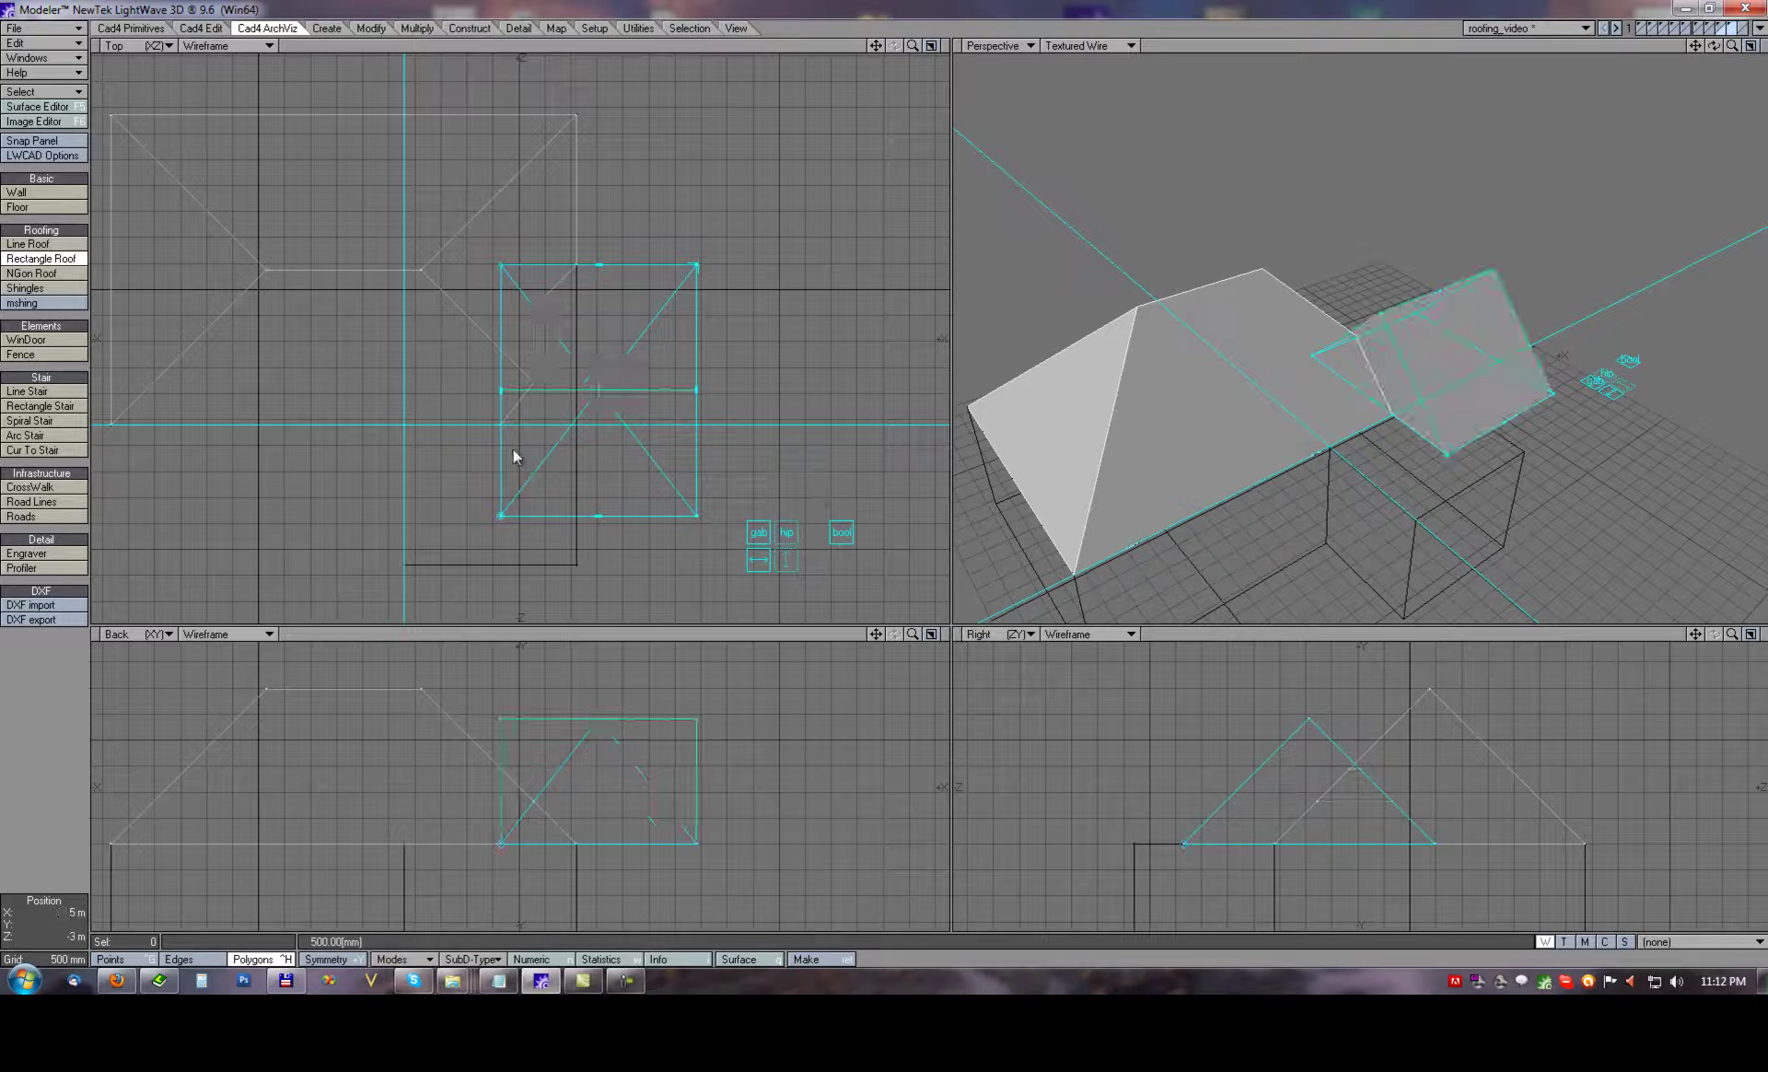
pyautogui.click(787, 560)
pyautogui.moveTo(468, 523); pyautogui.dragTo(406, 569)
pyautogui.moveTo(698, 263); pyautogui.dragTo(576, 205)
pyautogui.press('Return')
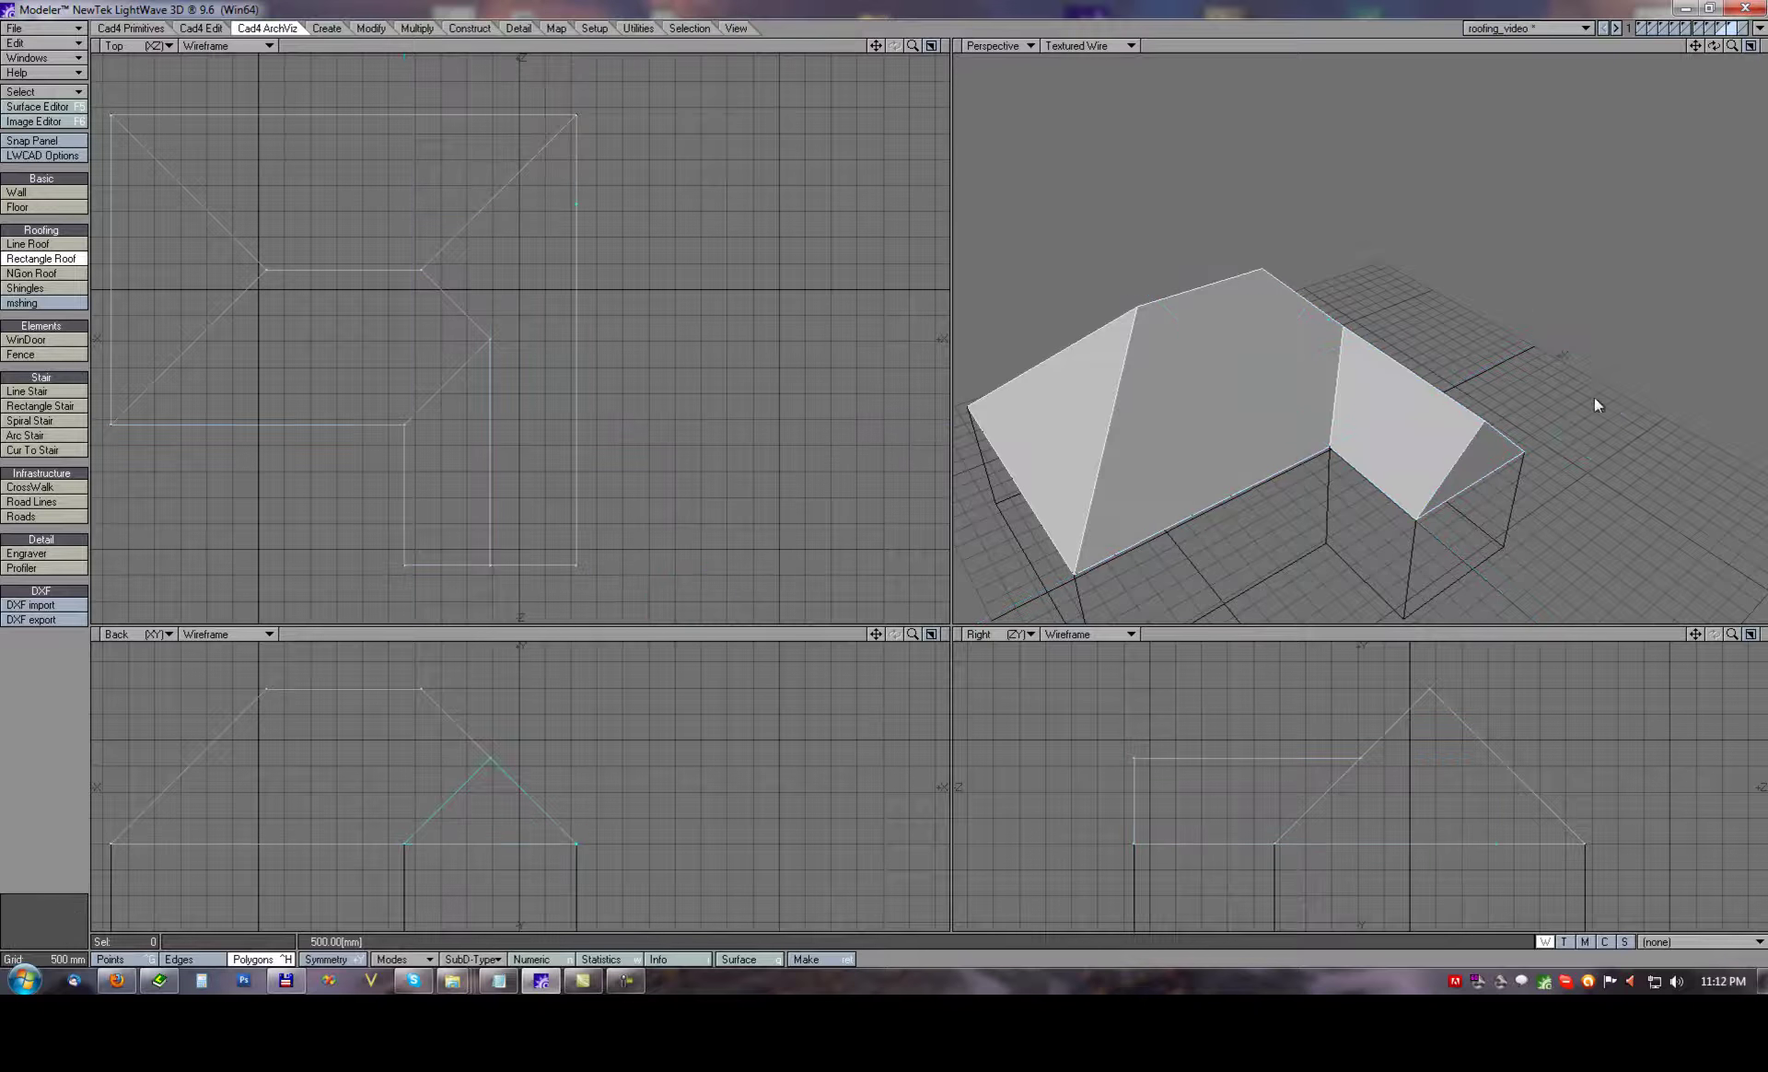
# Select the sloping roof faces and give them a thickness of 100 mm with Mass Extrude.
pyautogui.keyDown('alt'); pyautogui.moveTo(1586, 378); pyautogui.dragTo(1466, 387); pyautogui.keyUp('alt')
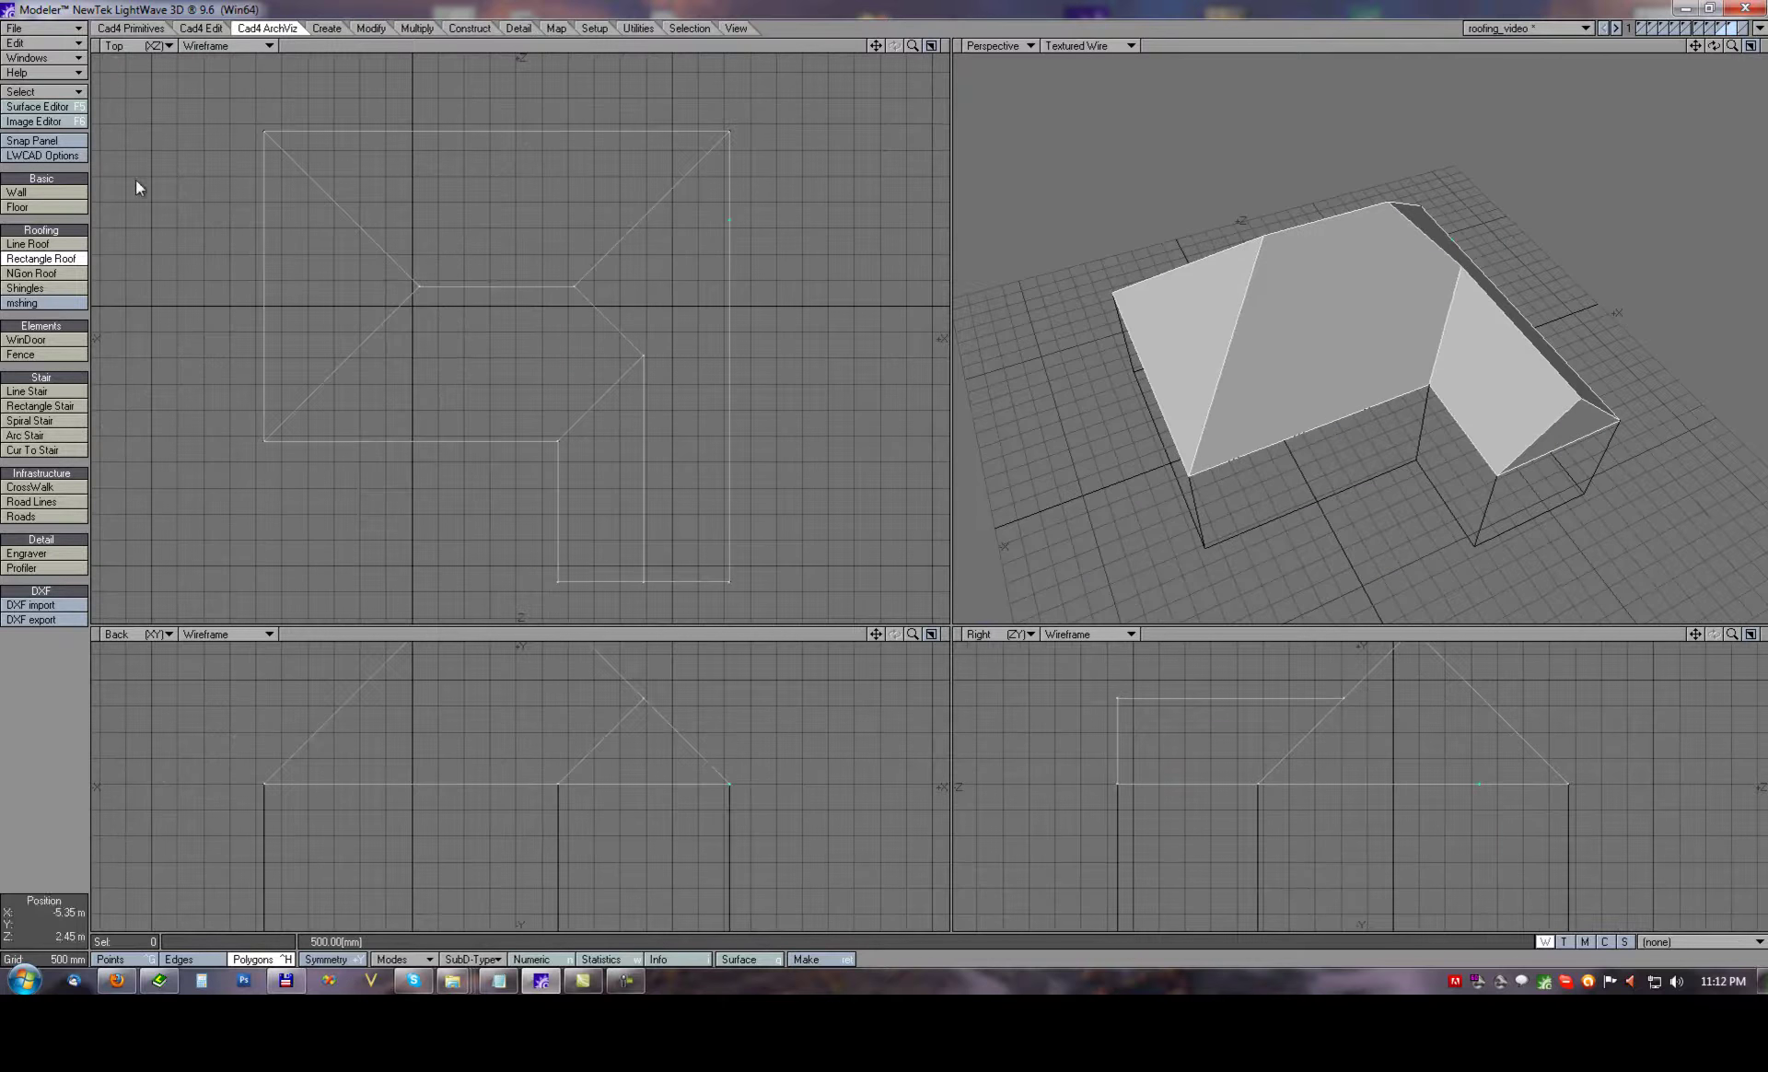
pyautogui.keyDown('alt'); pyautogui.moveTo(1384, 420); pyautogui.dragTo(1420, 293); pyautogui.keyUp('alt')
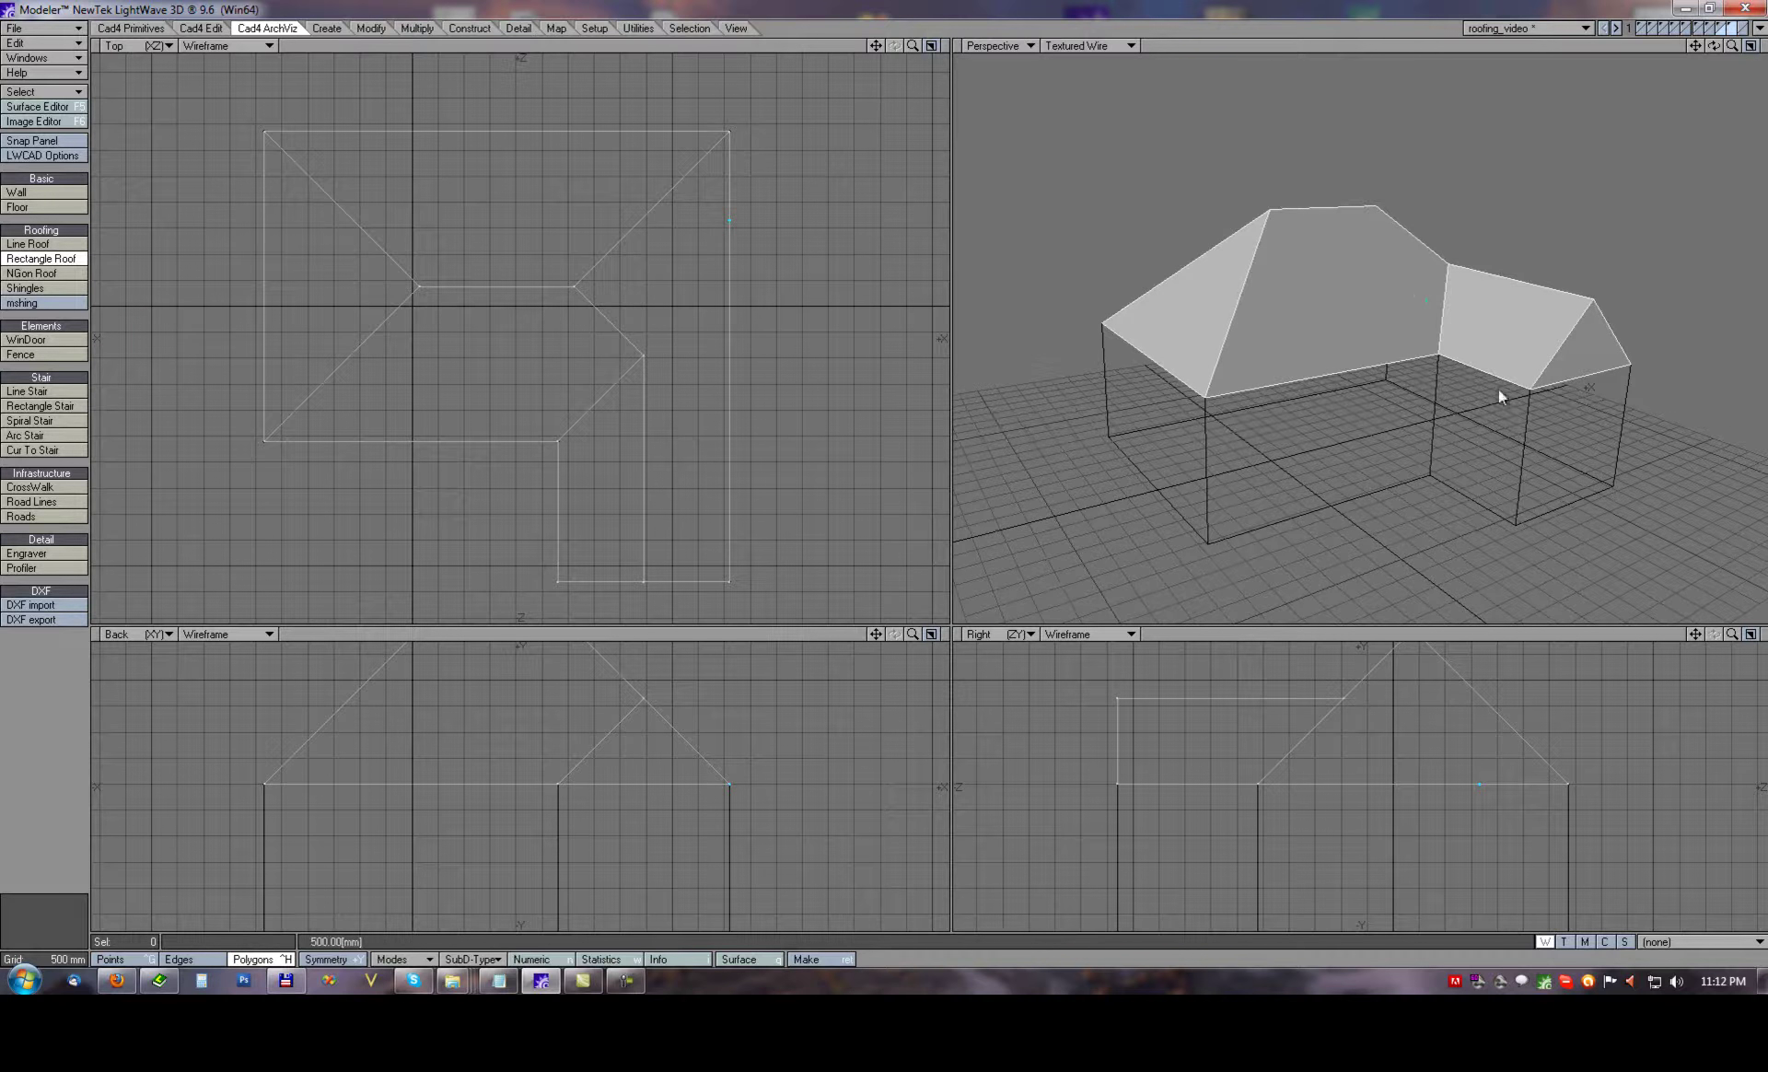
pyautogui.press('space')
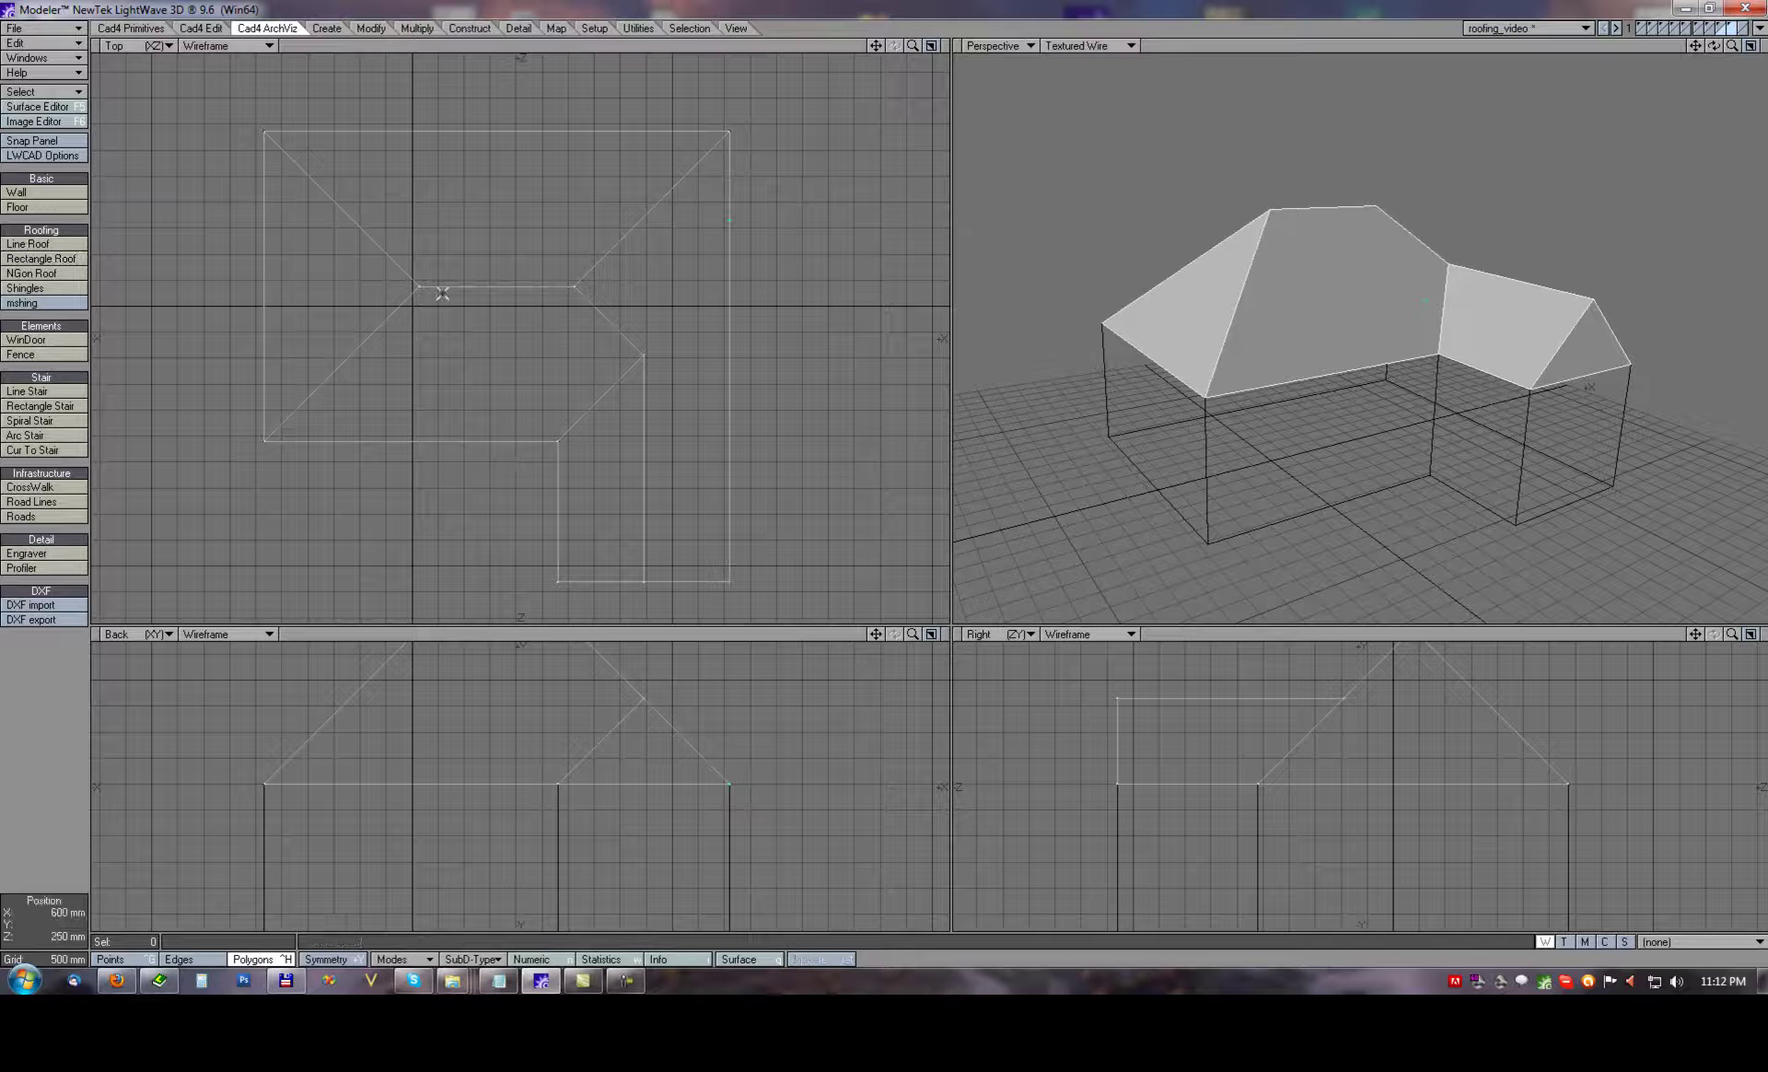
pyautogui.moveTo(428, 257)
pyautogui.mouseDown()
pyautogui.moveTo(394, 268)
pyautogui.moveTo(473, 296)
pyautogui.moveTo(604, 268)
pyautogui.moveTo(622, 395)
pyautogui.mouseUp()
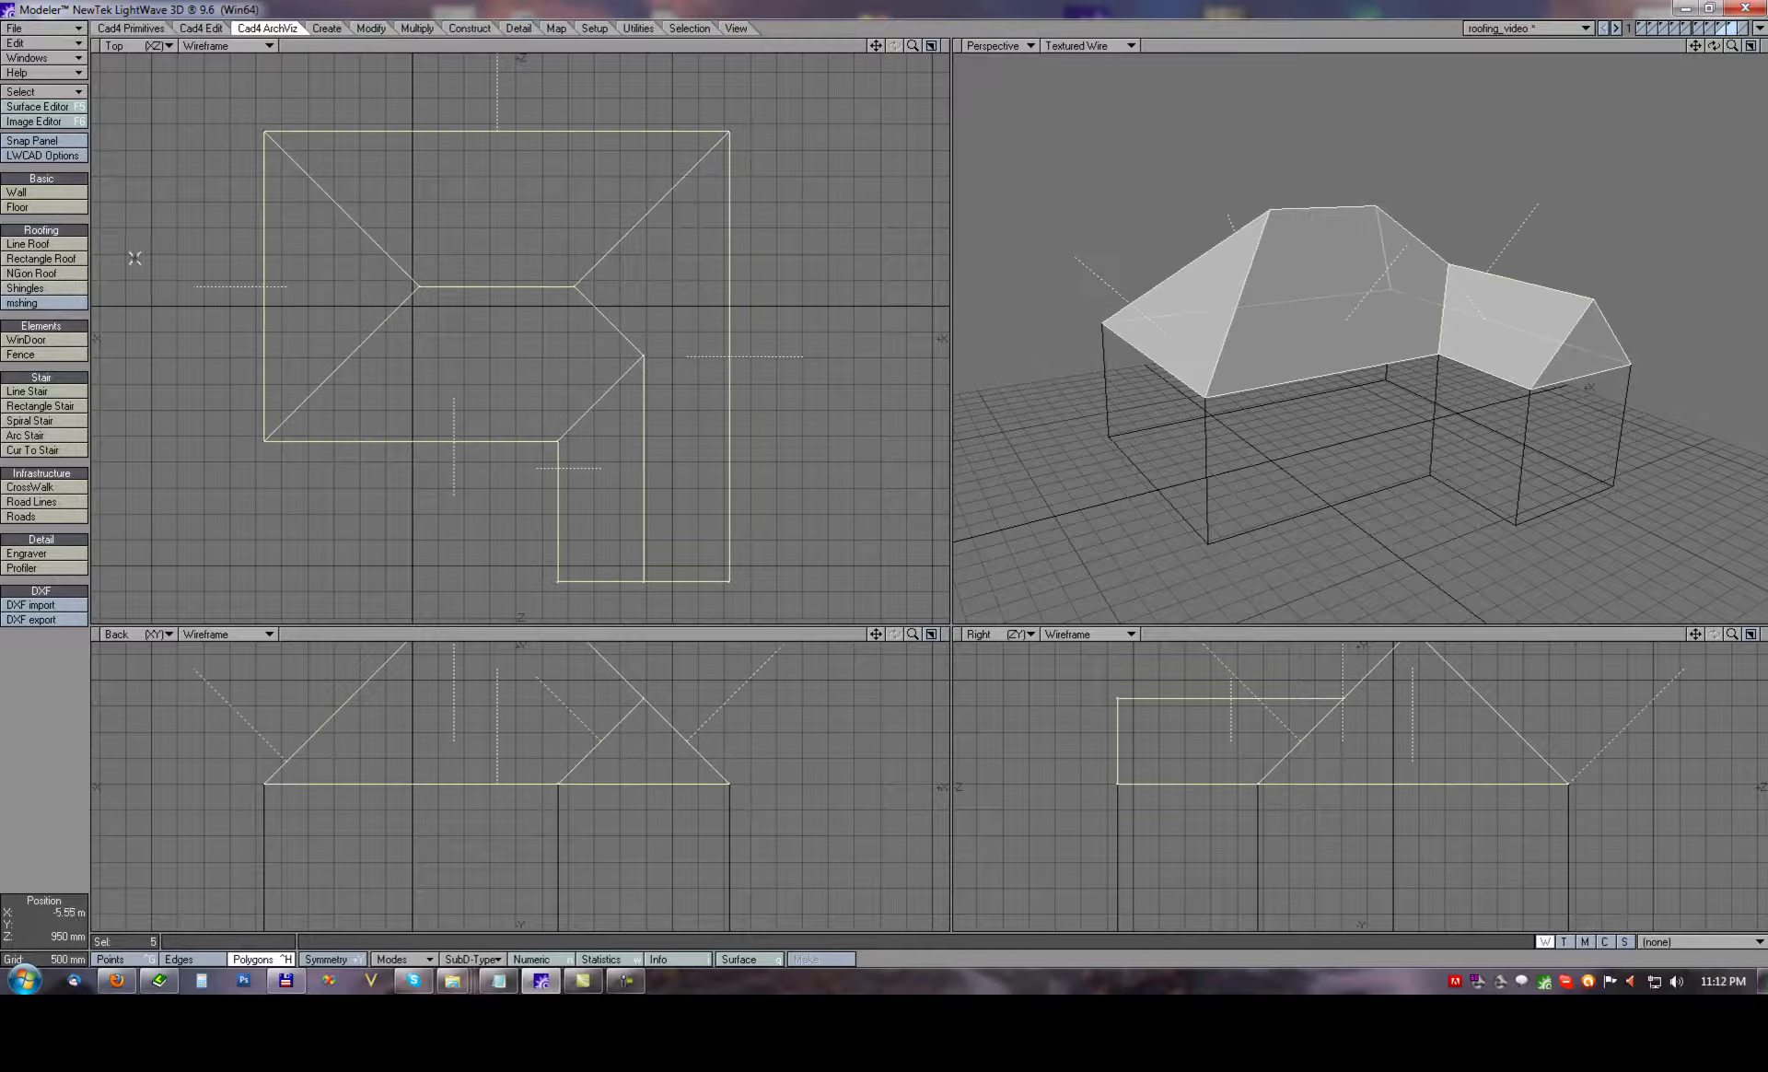
pyautogui.click(200, 28)
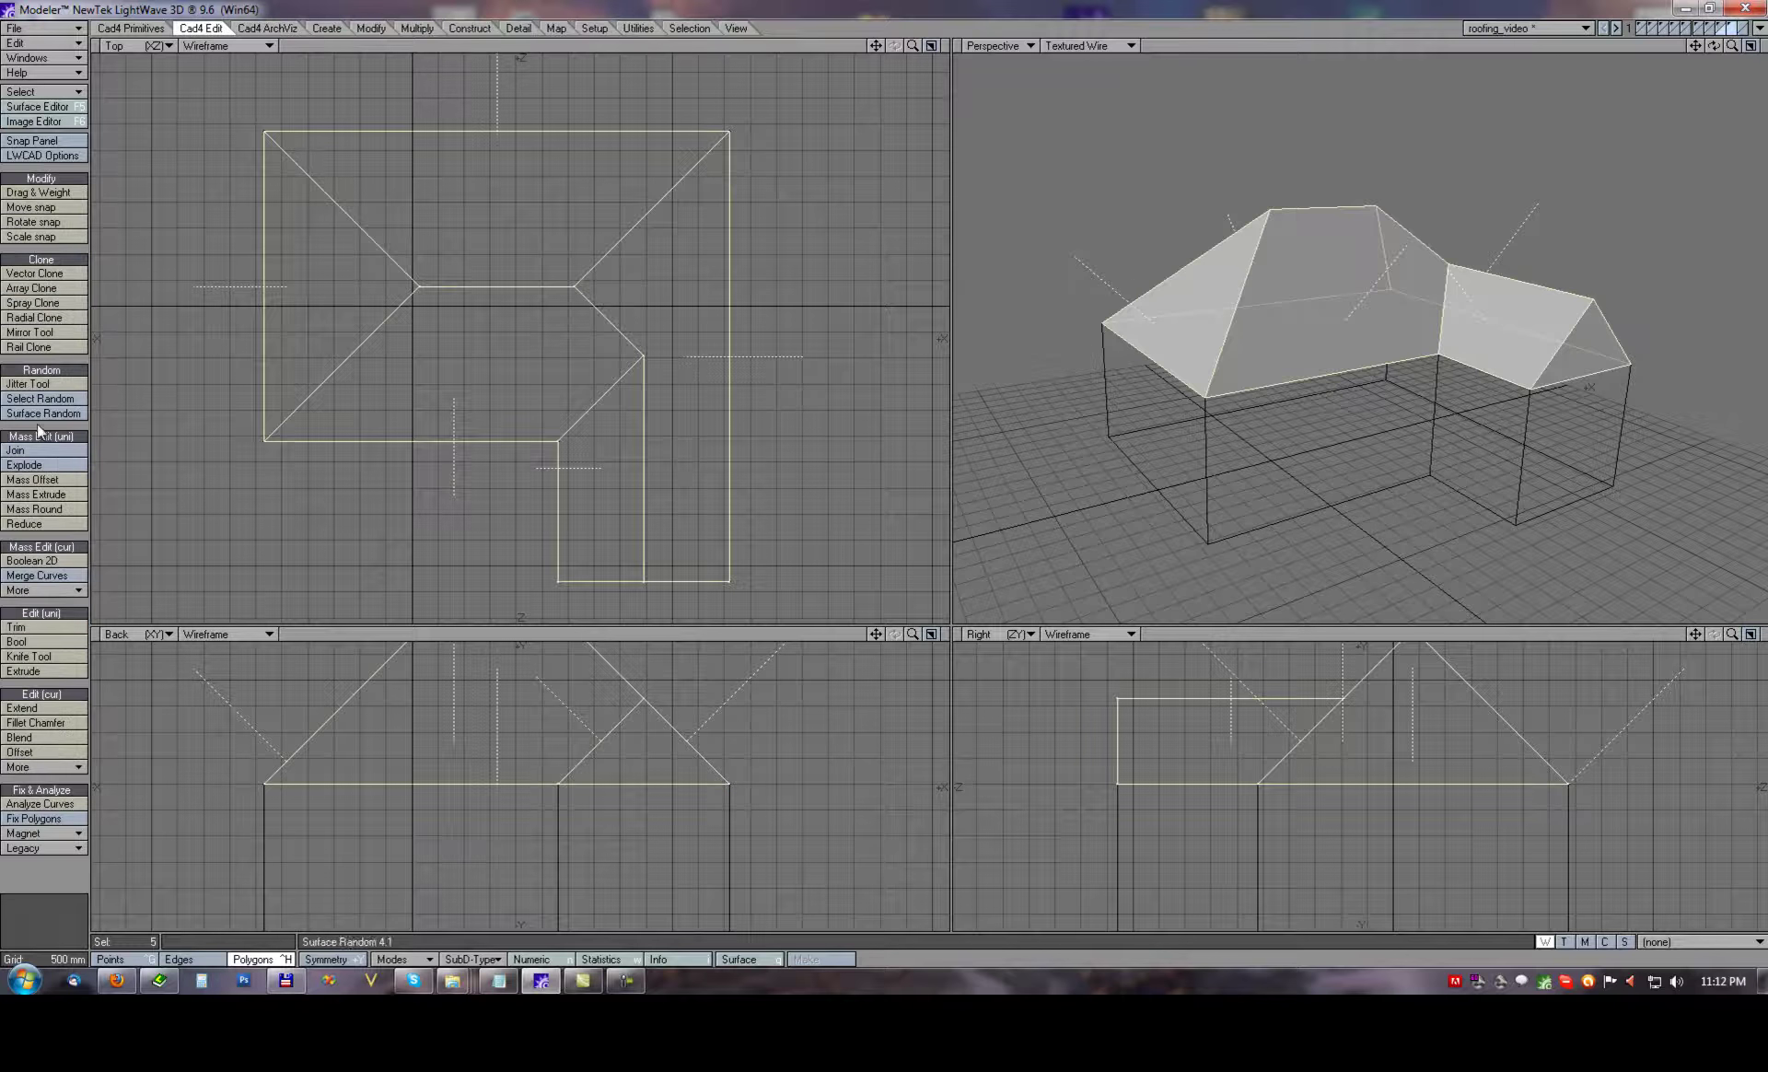
pyautogui.click(42, 495)
pyautogui.click(777, 280)
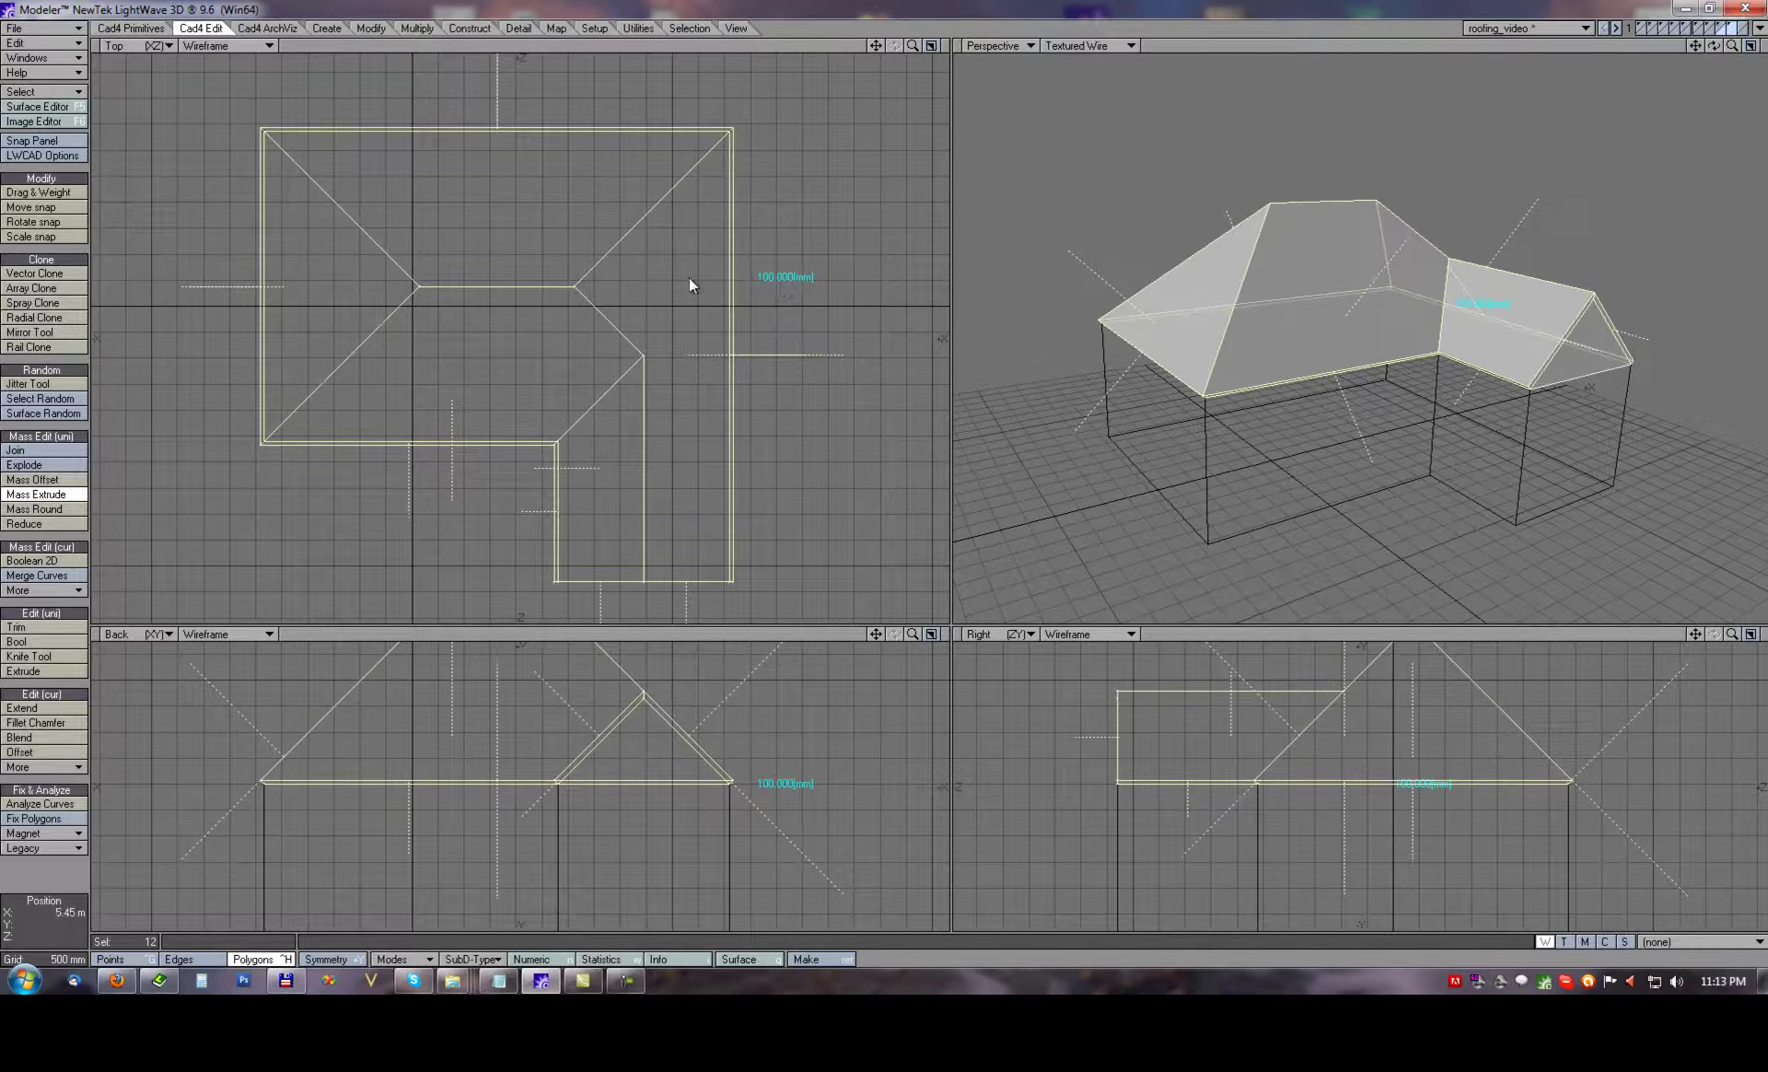
pyautogui.press('space')
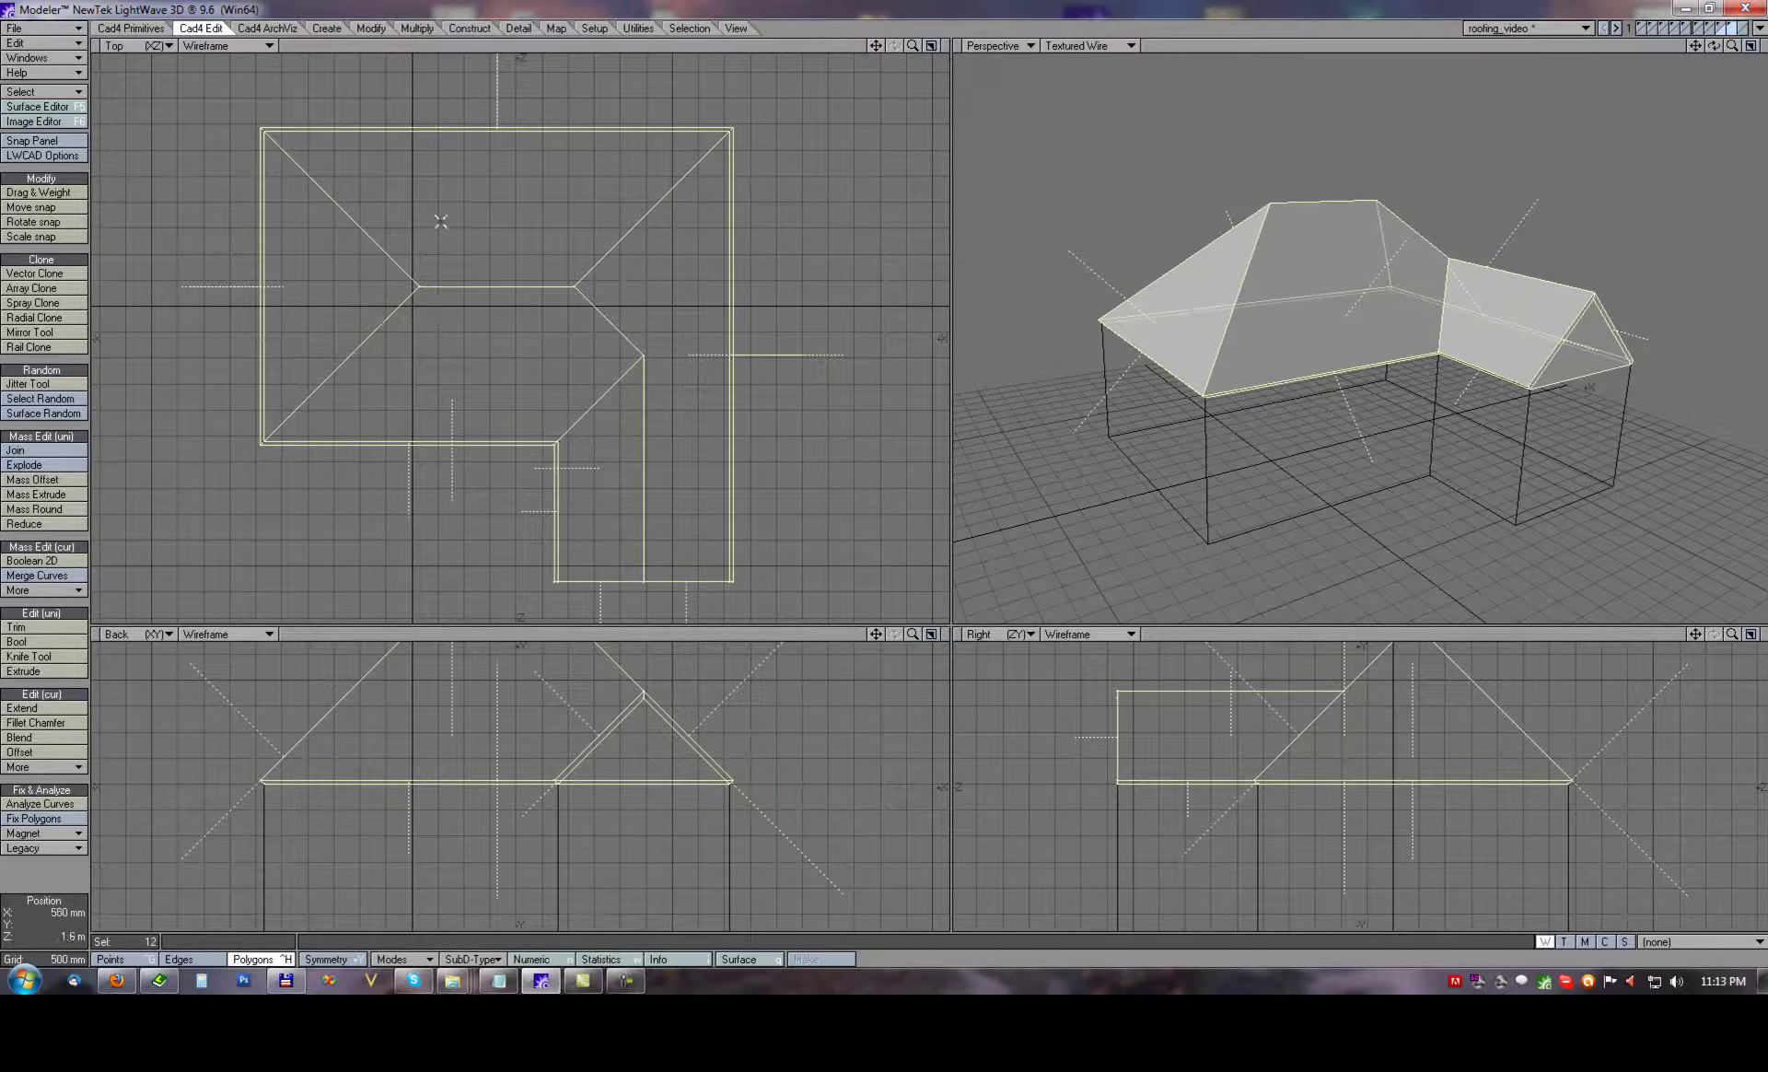
# Deselect the sloping faces, keeping only the roof's thin edge faces, and Mass Extrude them 500 mm to form the overhang.
pyautogui.moveTo(389, 242)
pyautogui.mouseDown()
pyautogui.moveTo(440, 304)
pyautogui.moveTo(600, 300)
pyautogui.moveTo(626, 379)
pyautogui.mouseUp()
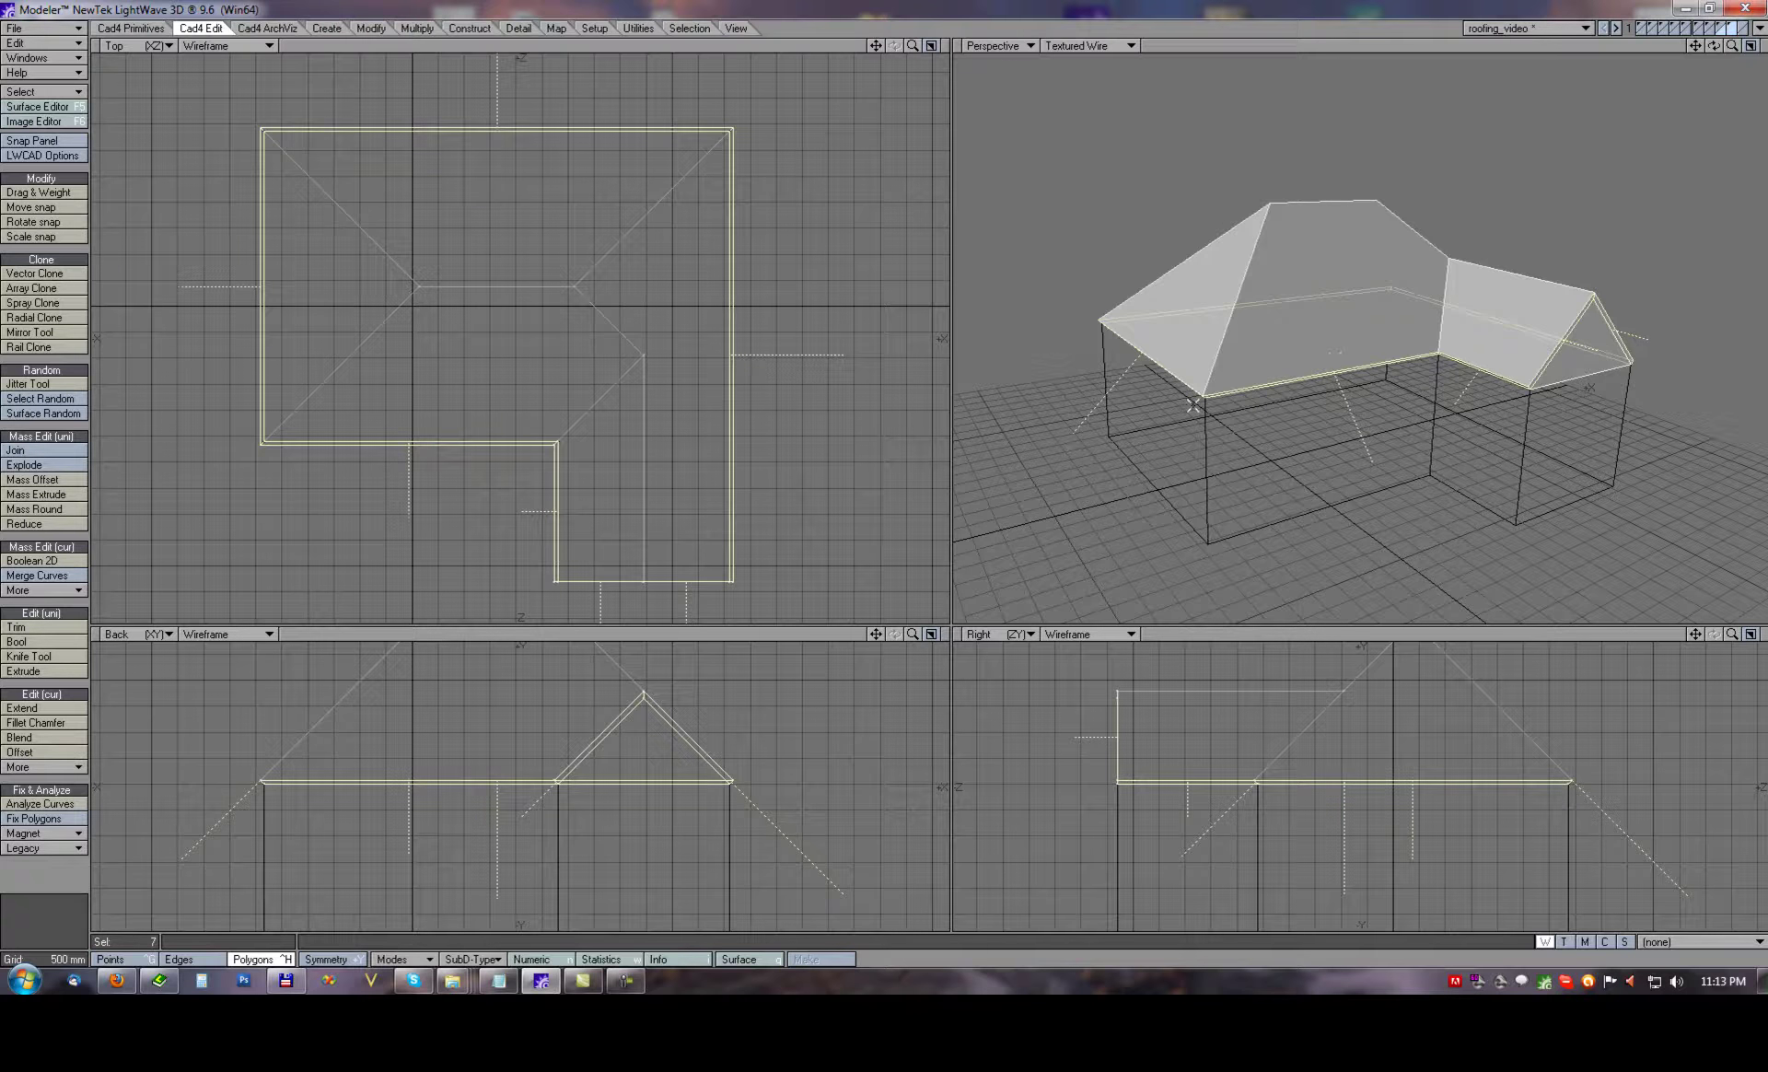
pyautogui.keyDown('alt'); pyautogui.moveTo(1234, 257); pyautogui.dragTo(1415, 372); pyautogui.keyUp('alt')
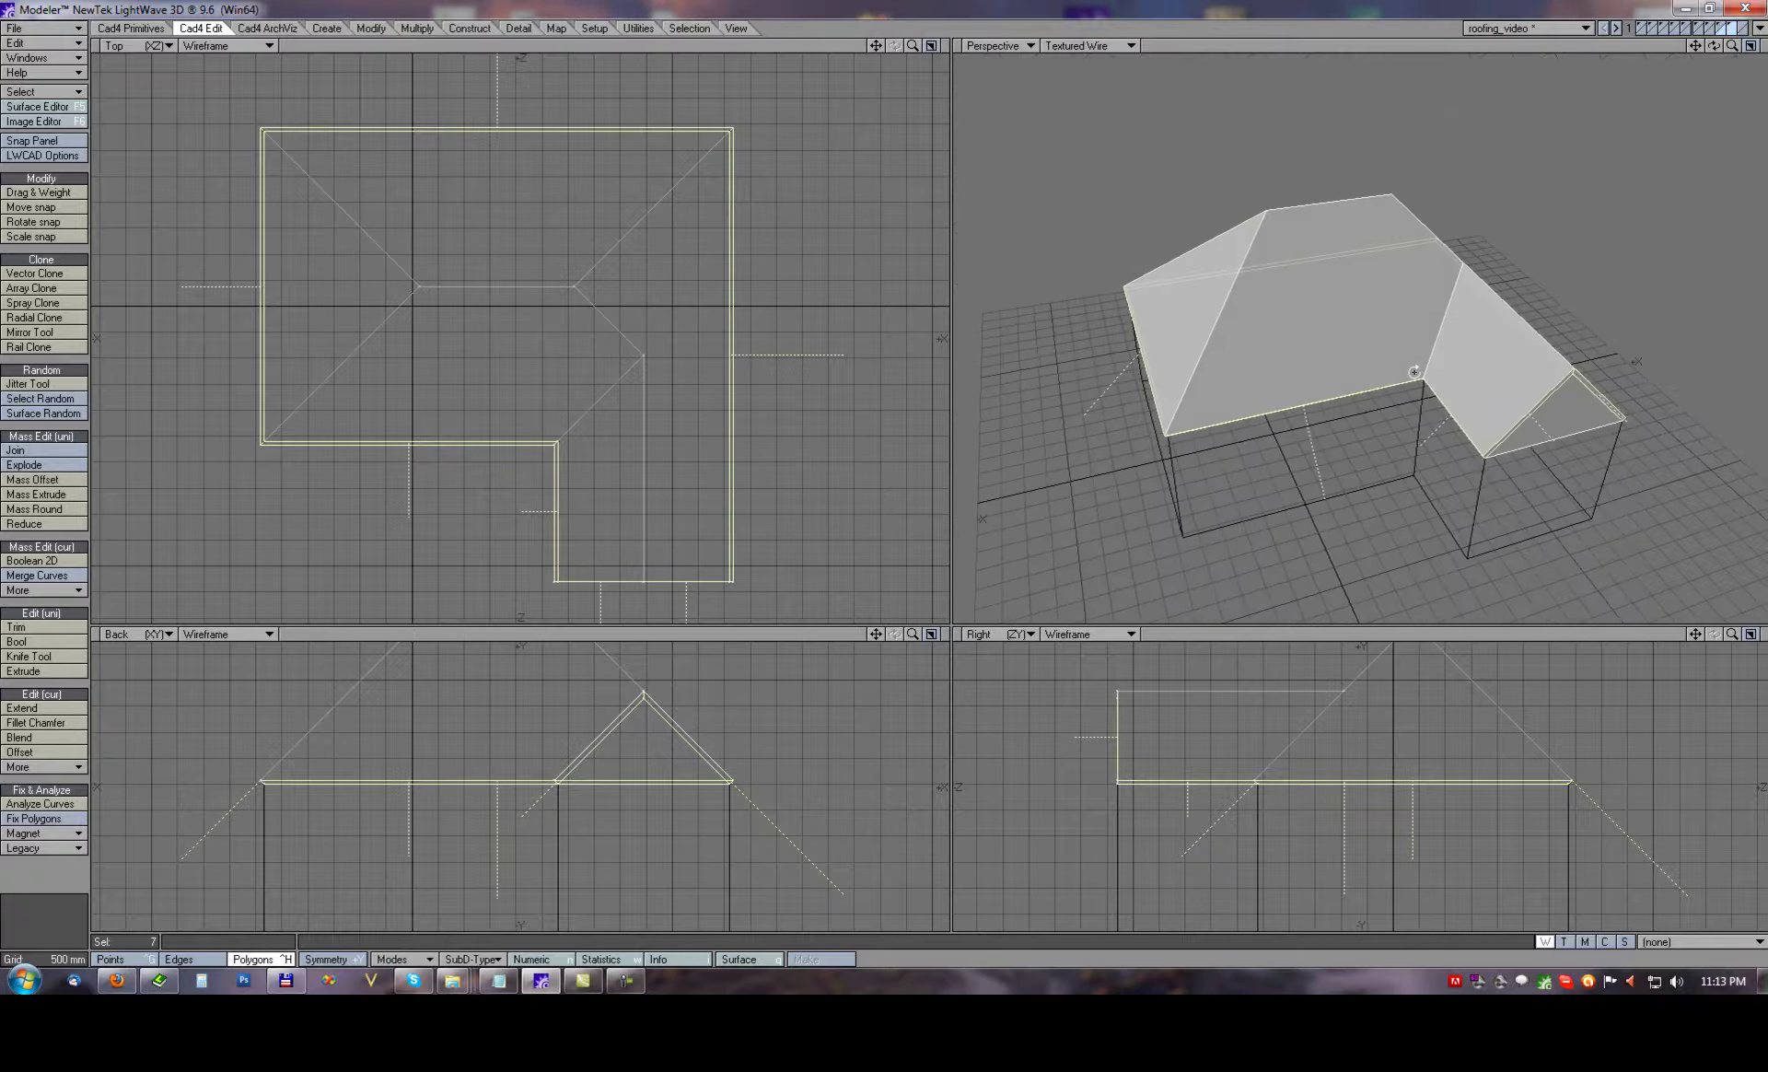
pyautogui.click(30, 498)
pyautogui.click(778, 183)
pyautogui.moveTo(799, 184); pyautogui.dragTo(803, 181)
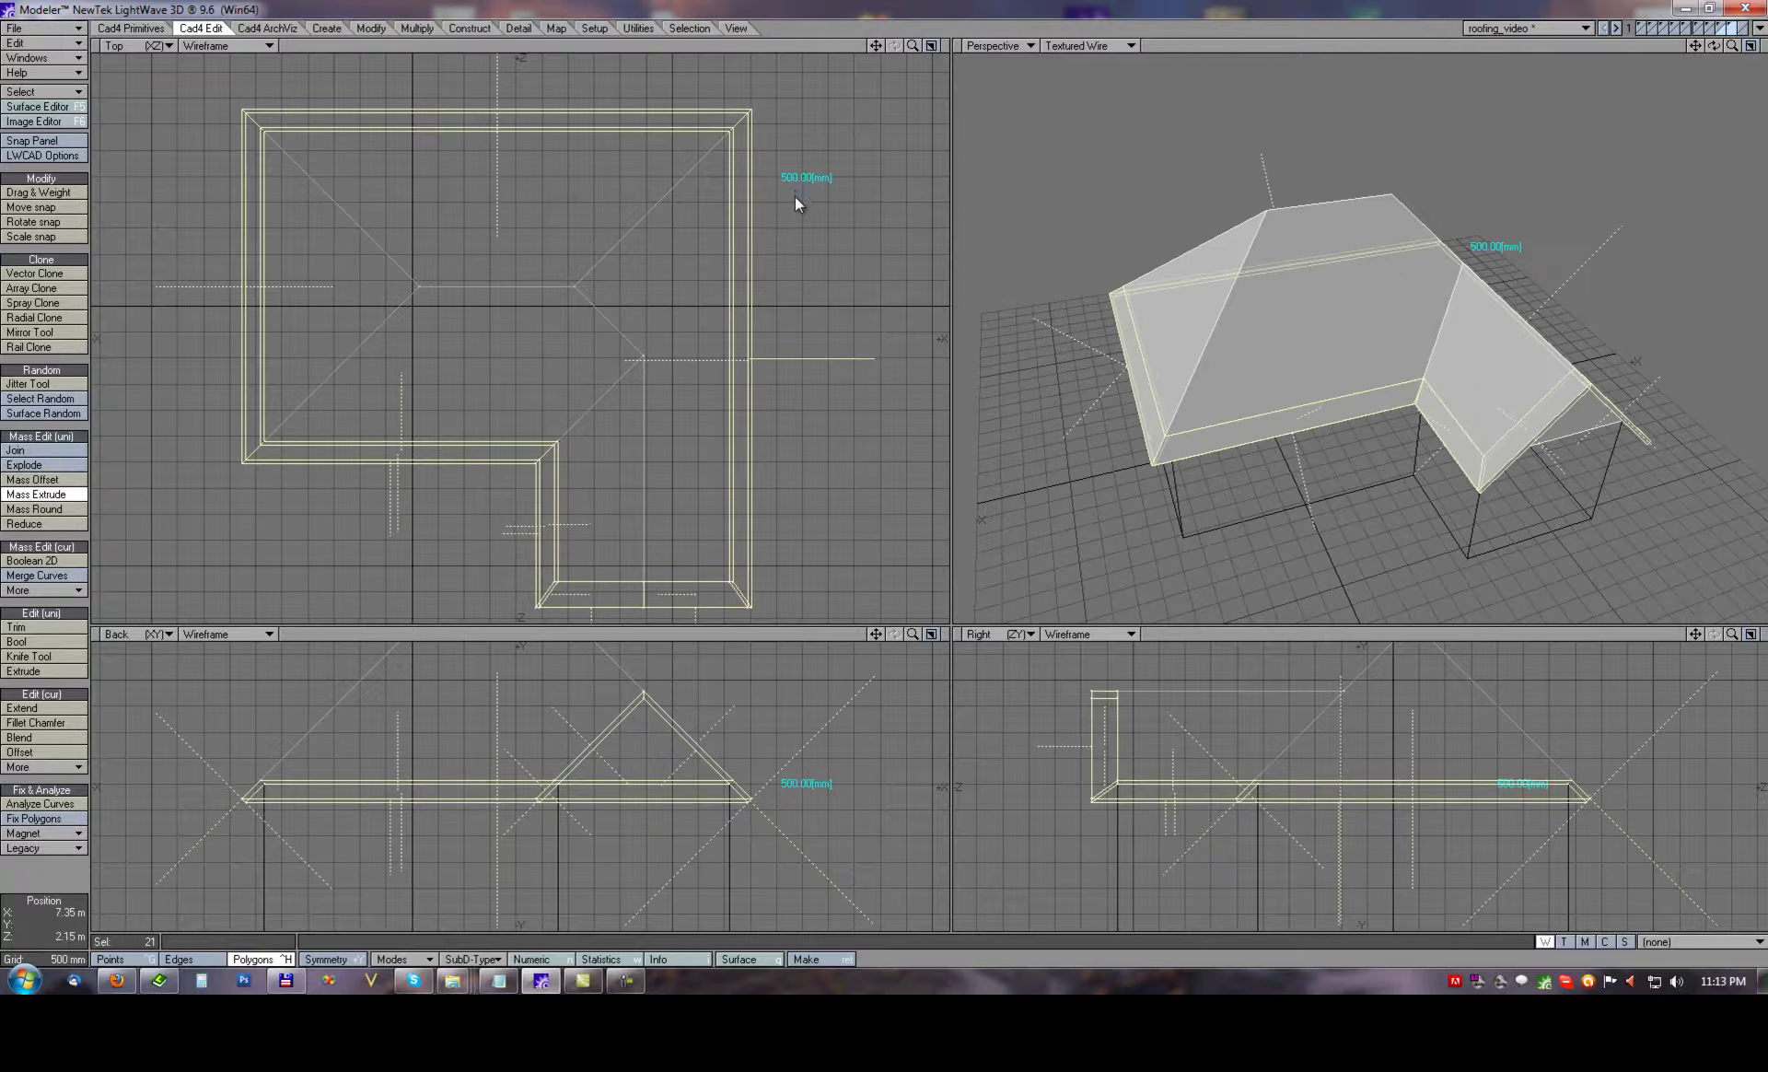
# Clean up the redundant edges along the extruded overhang with Reduce and view the roof from a lower angle.
pyautogui.press('space')
pyautogui.press('space')
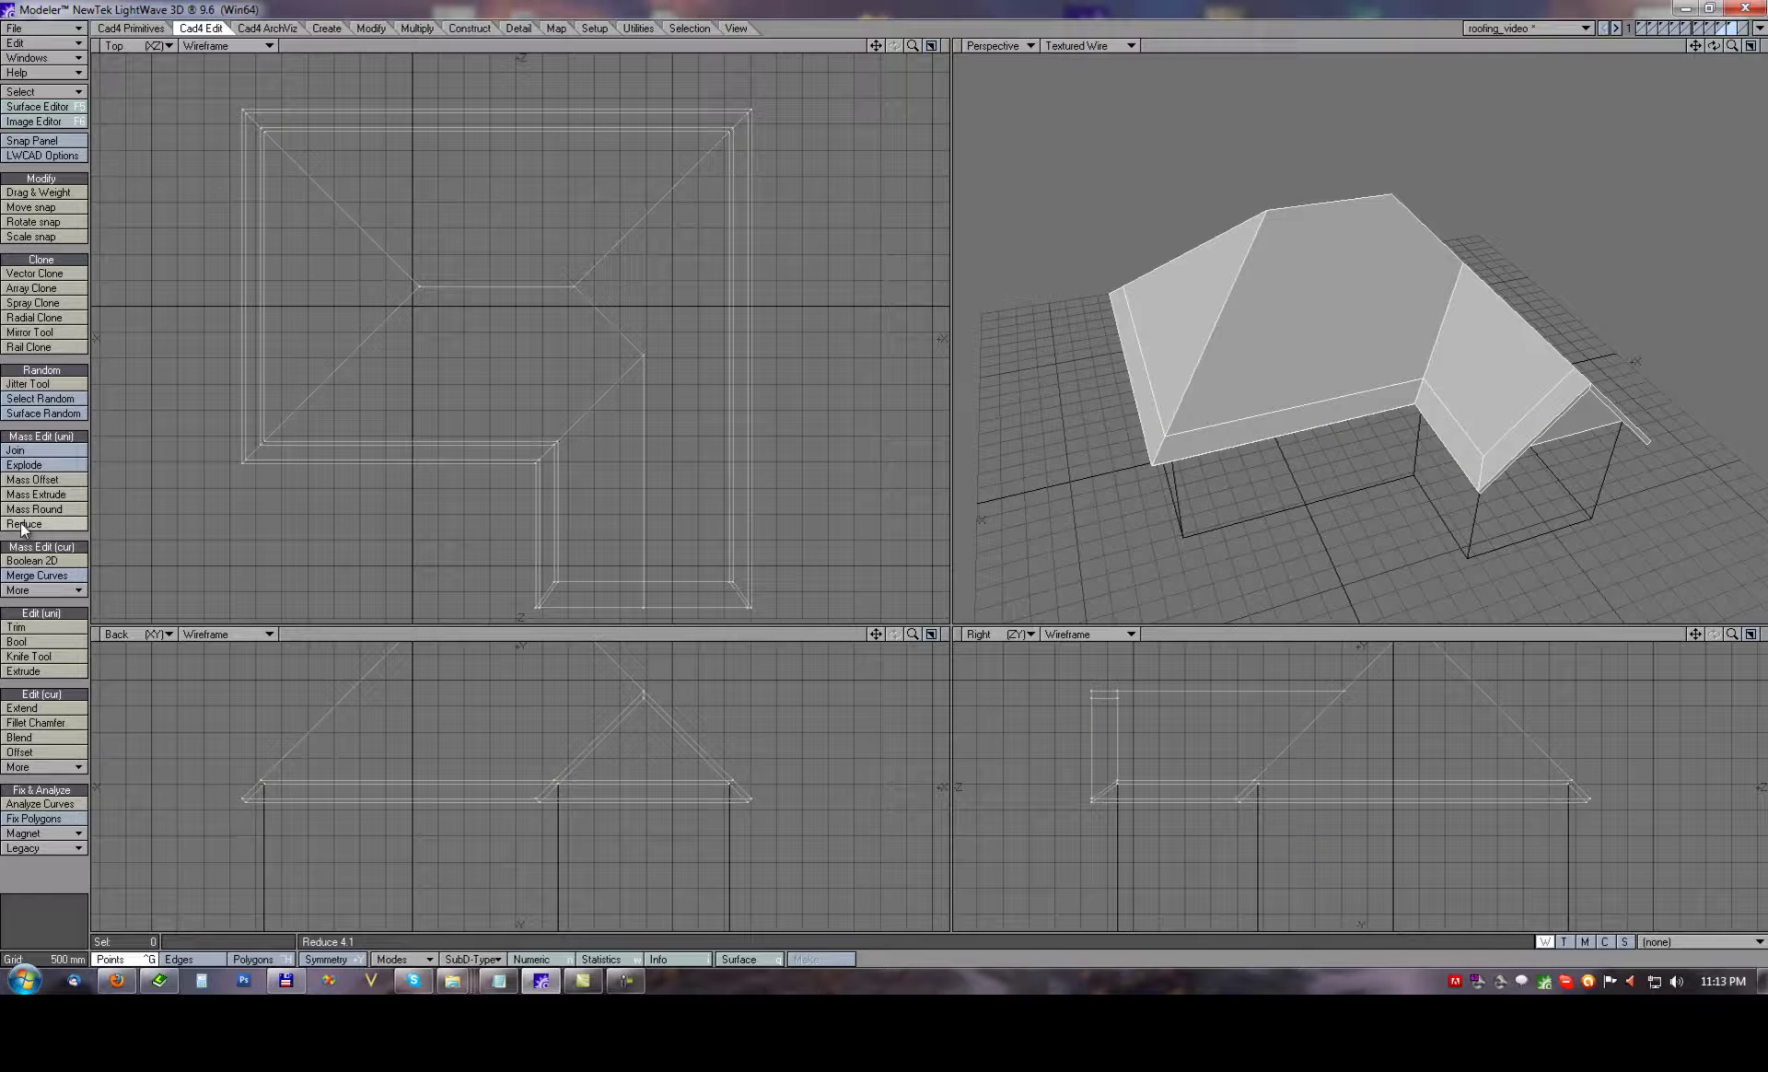
pyautogui.keyDown('alt'); pyautogui.moveTo(1405, 494); pyautogui.dragTo(1327, 334); pyautogui.keyUp('alt')
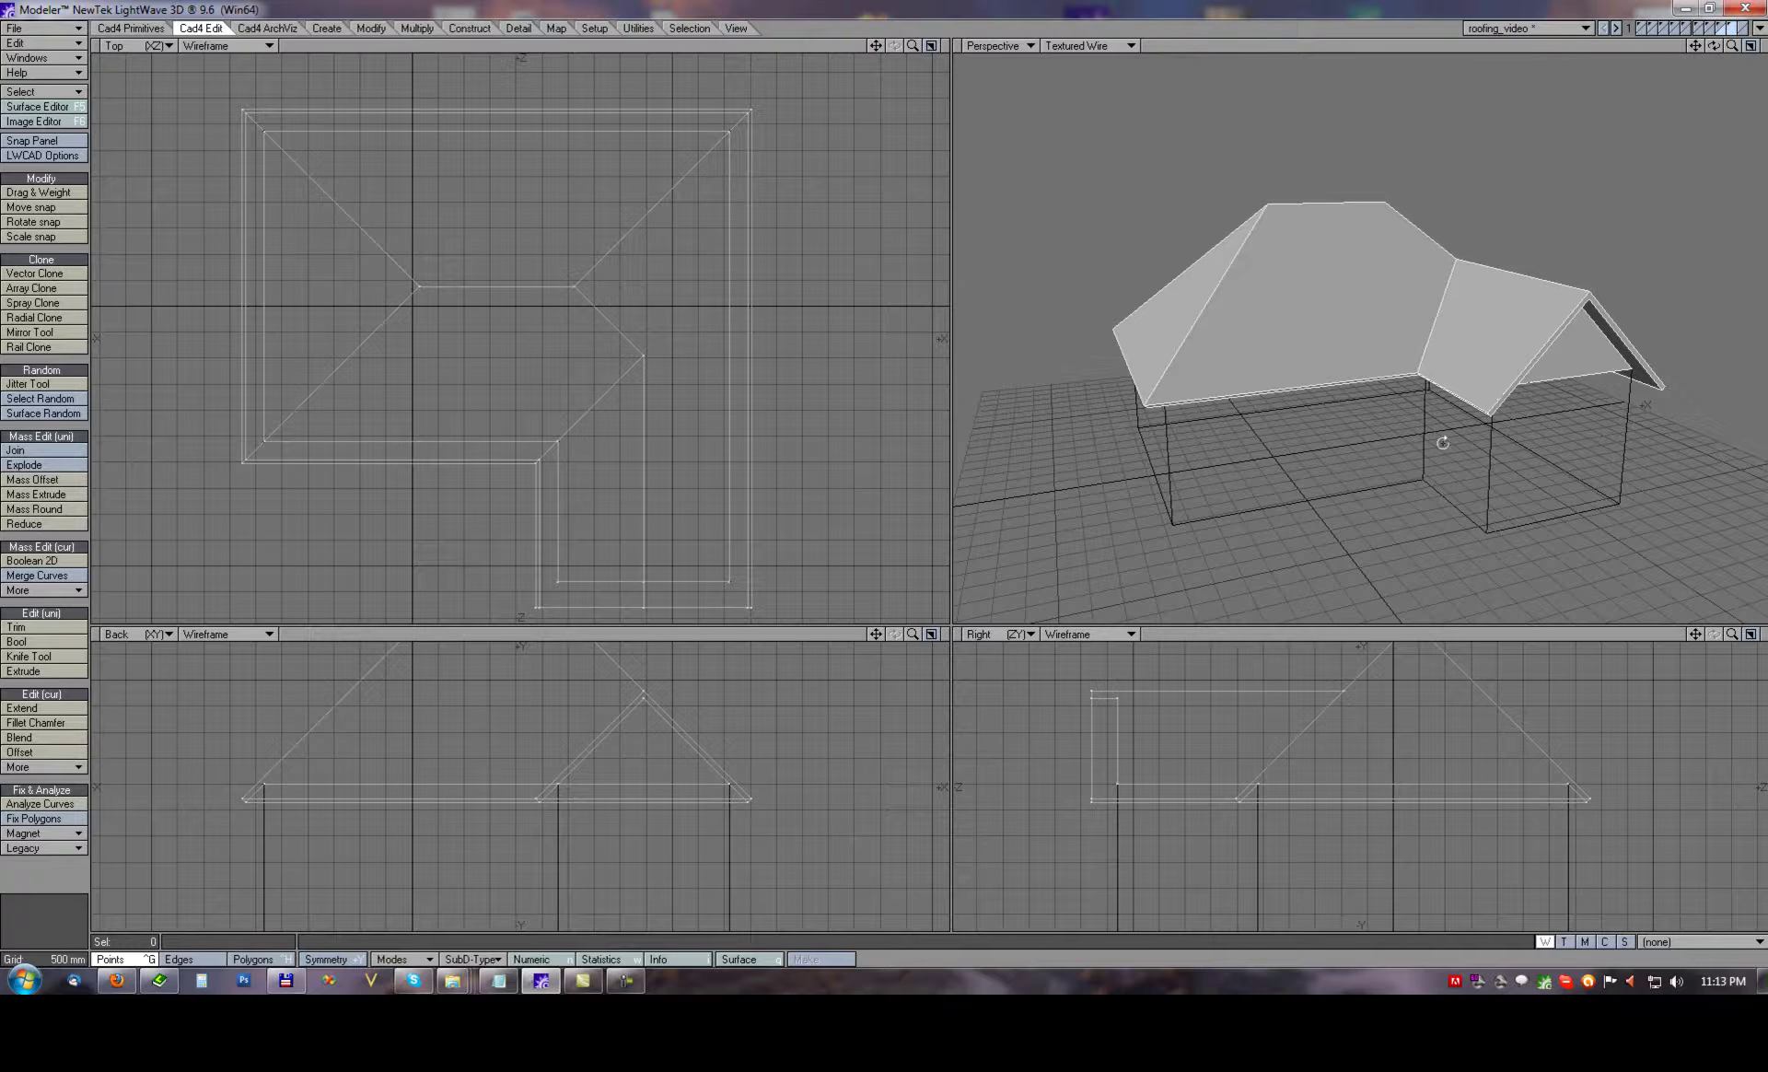
pyautogui.keyDown('alt'); pyautogui.moveTo(1419, 457); pyautogui.dragTo(1383, 339); pyautogui.keyUp('alt')
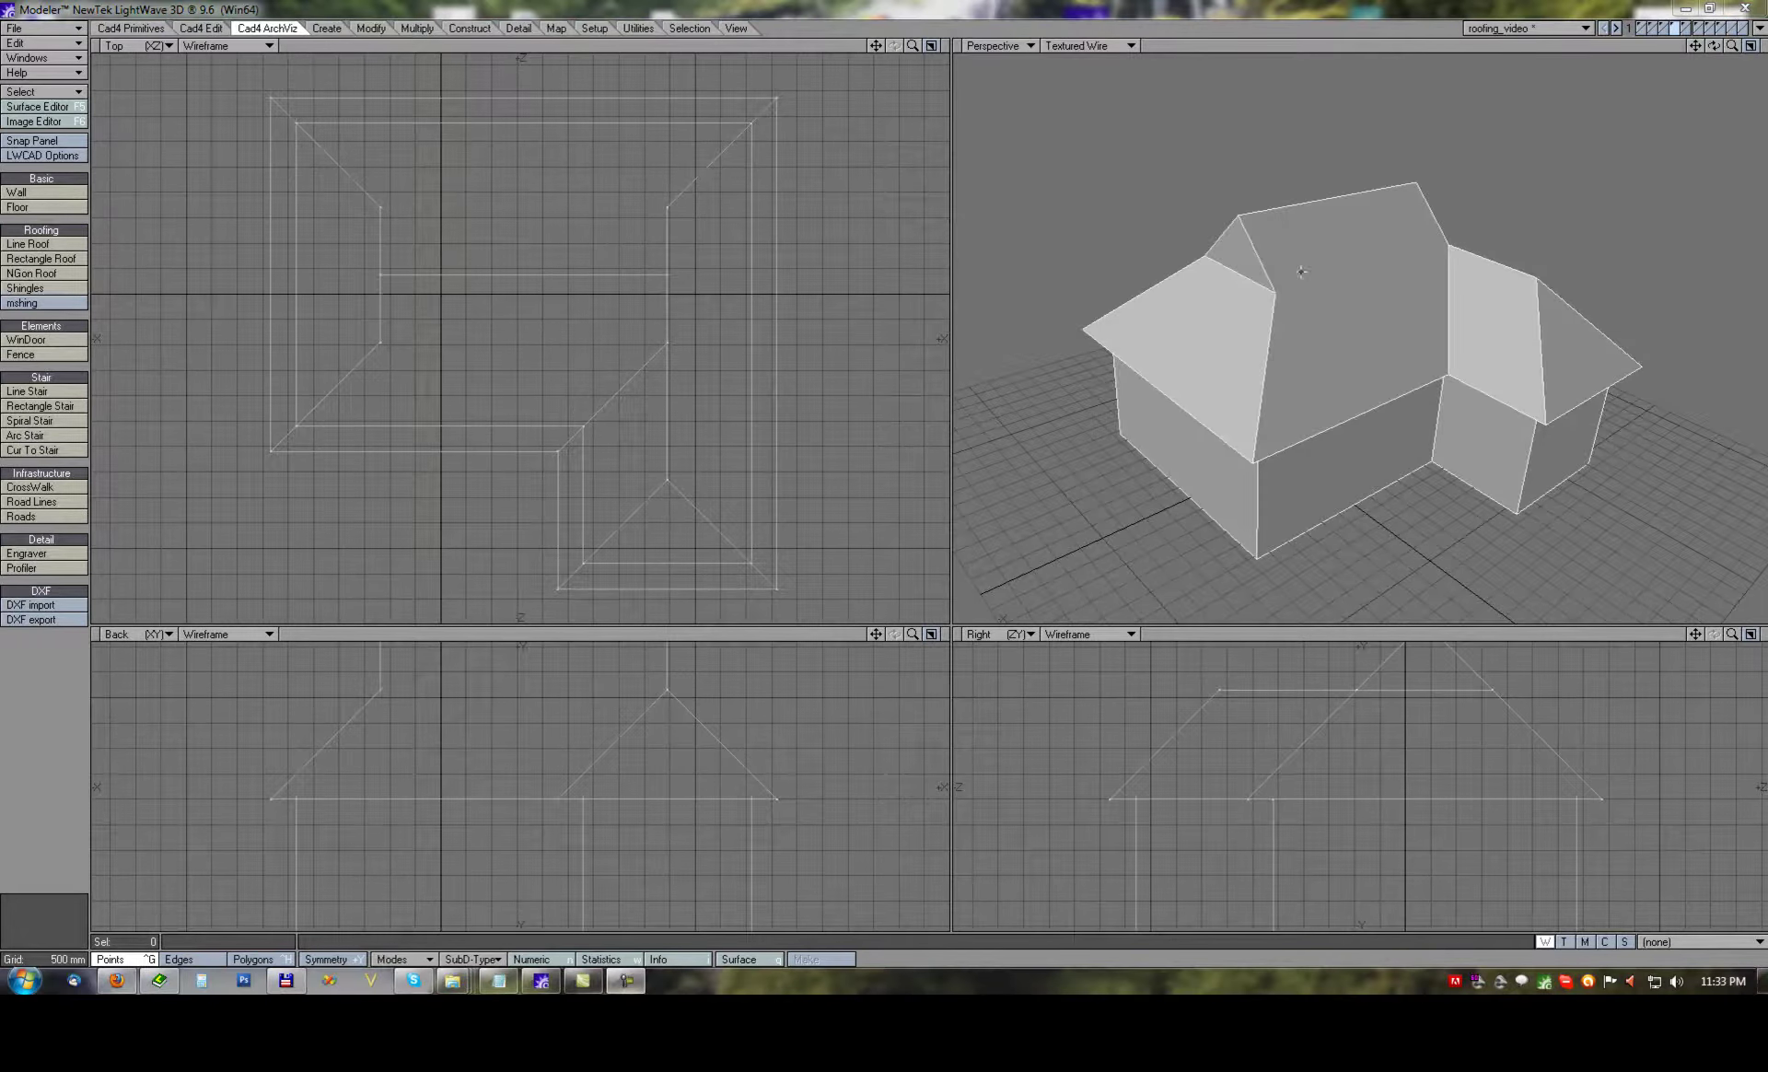
# Compare the finished half-hipped roof example with the plain hipped one, and switch to the working layer with the plain hipped-roof house.
pyautogui.keyDown('ctrl'); pyautogui.keyDown('alt'); pyautogui.moveTo(1293, 257); pyautogui.dragTo(1307, 258); pyautogui.keyUp('alt'); pyautogui.keyUp('ctrl')
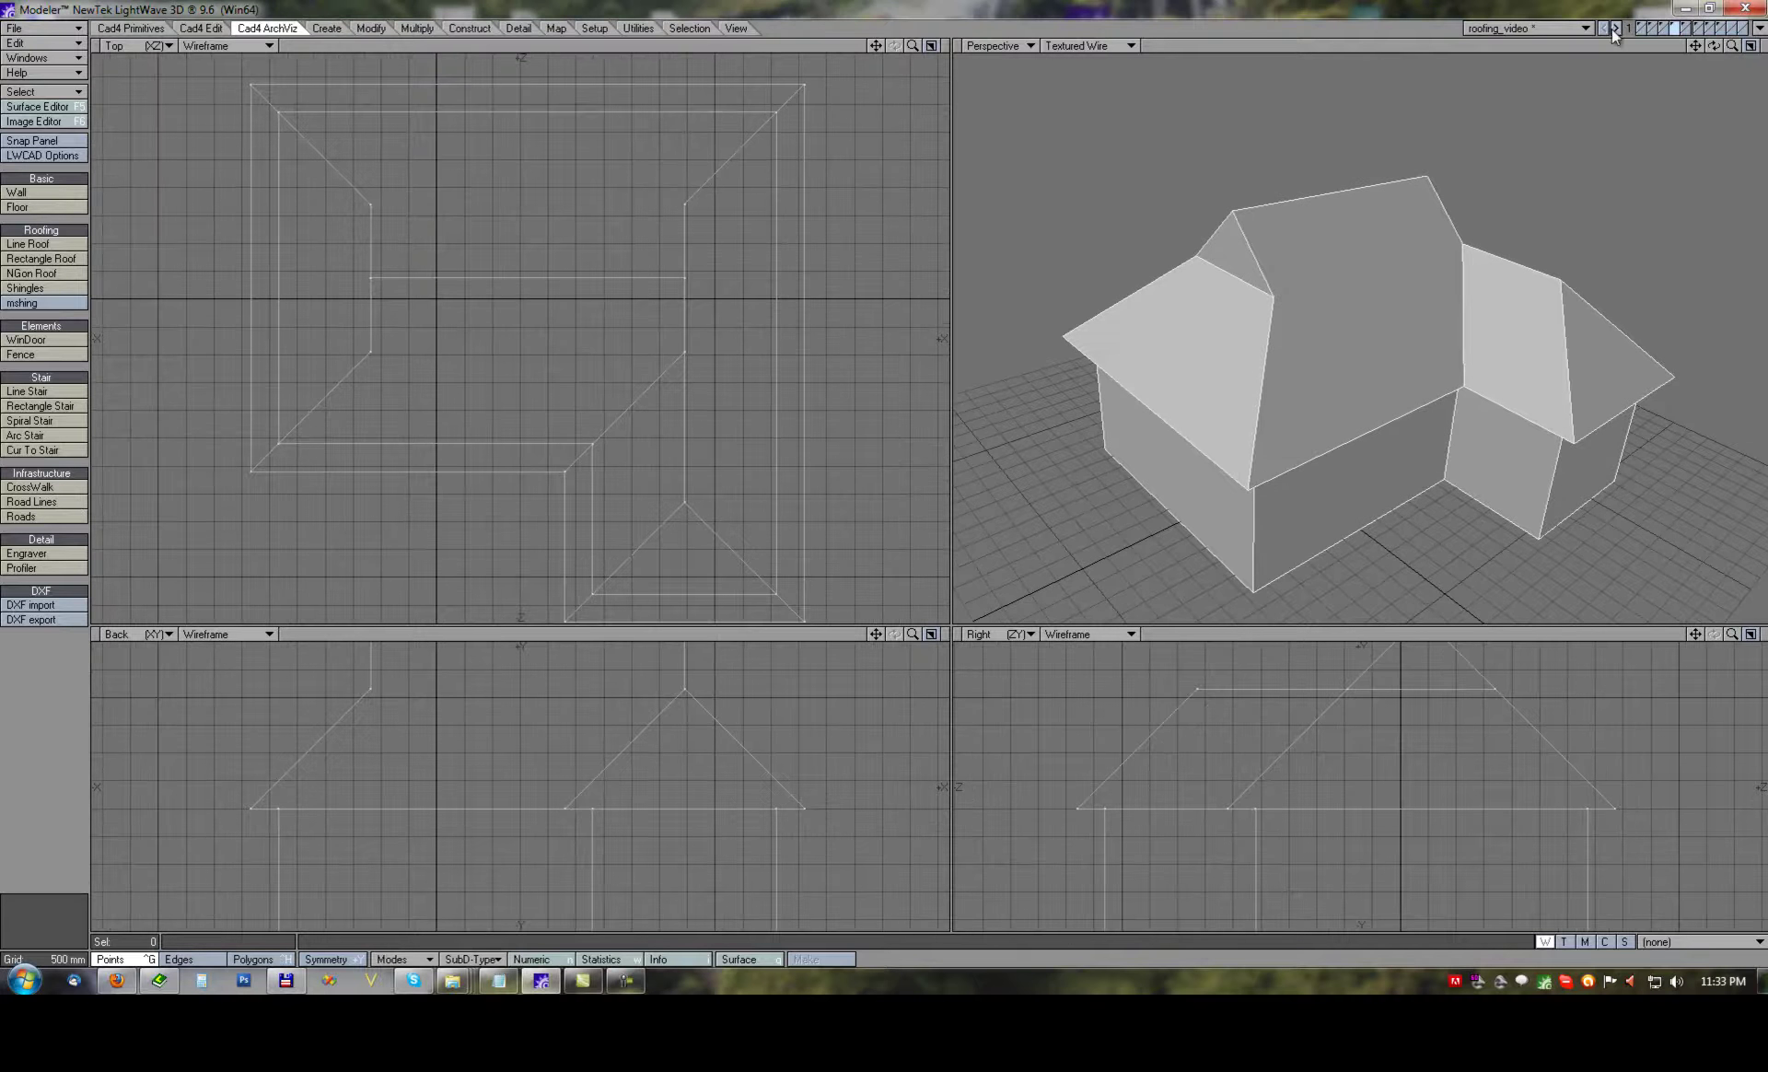
pyautogui.click(1651, 27)
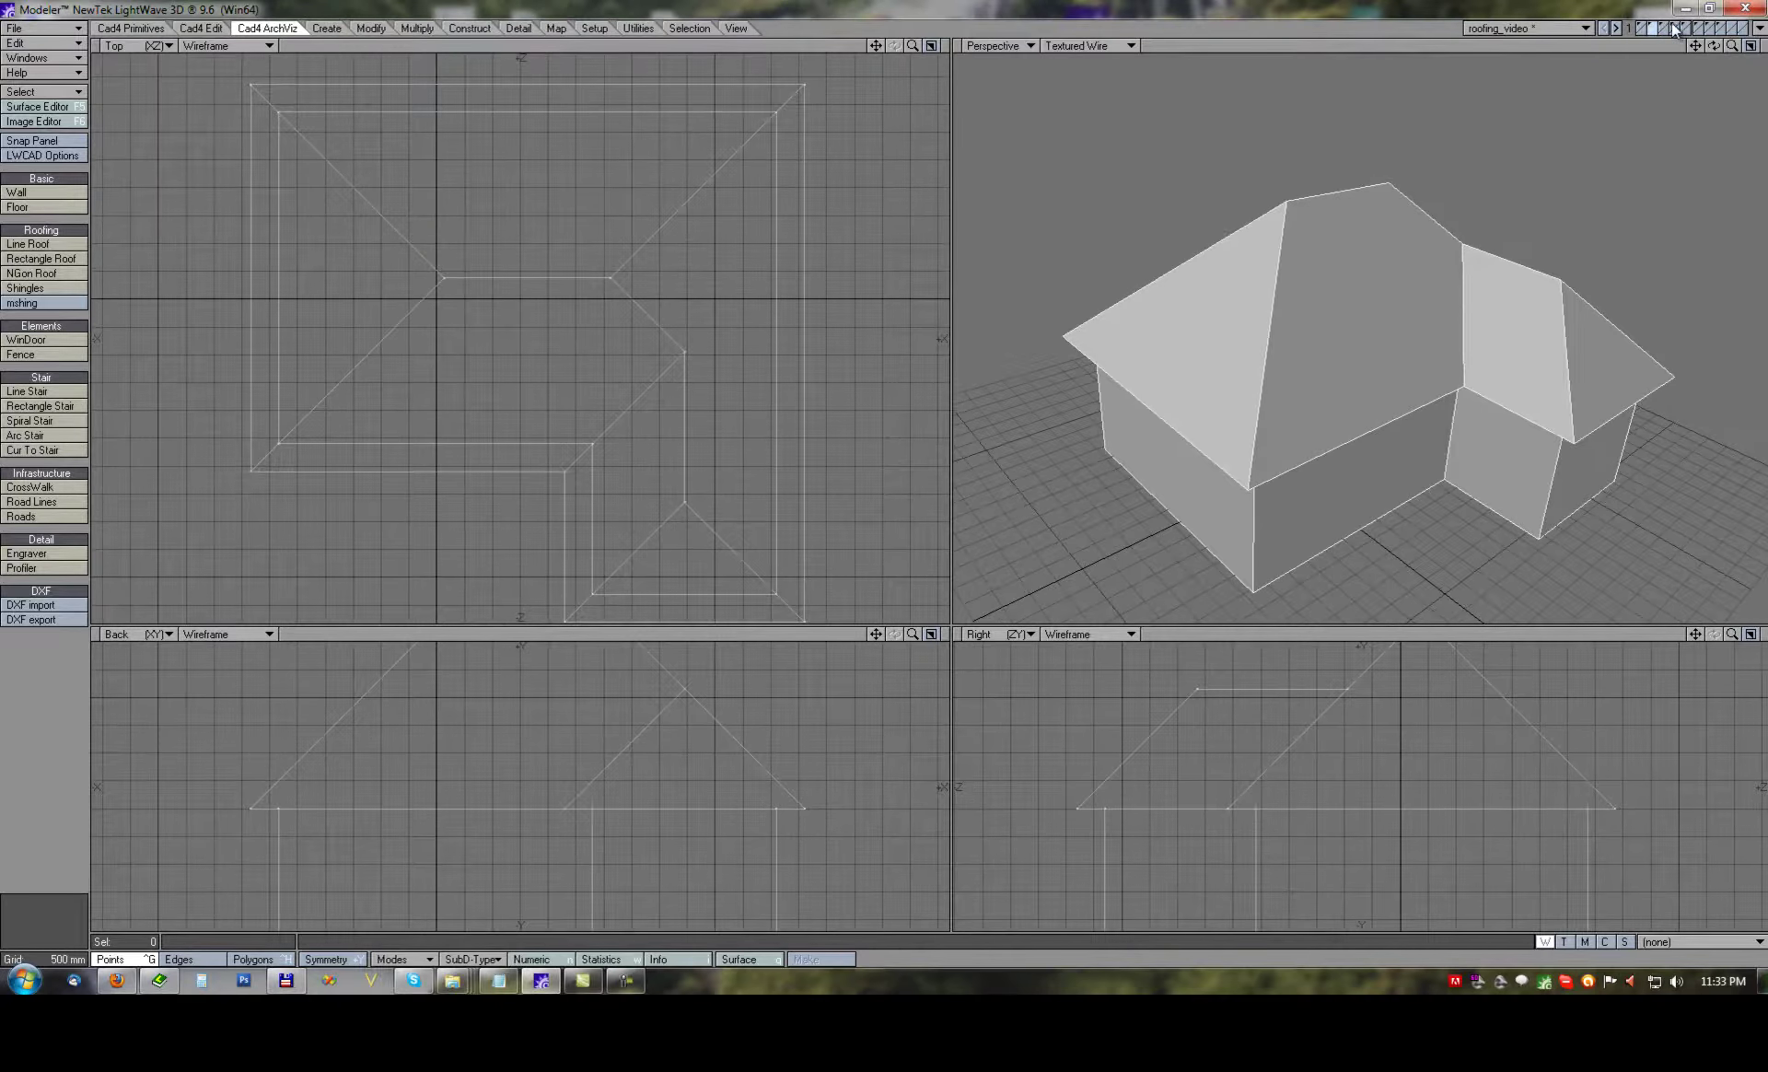
pyautogui.click(1674, 28)
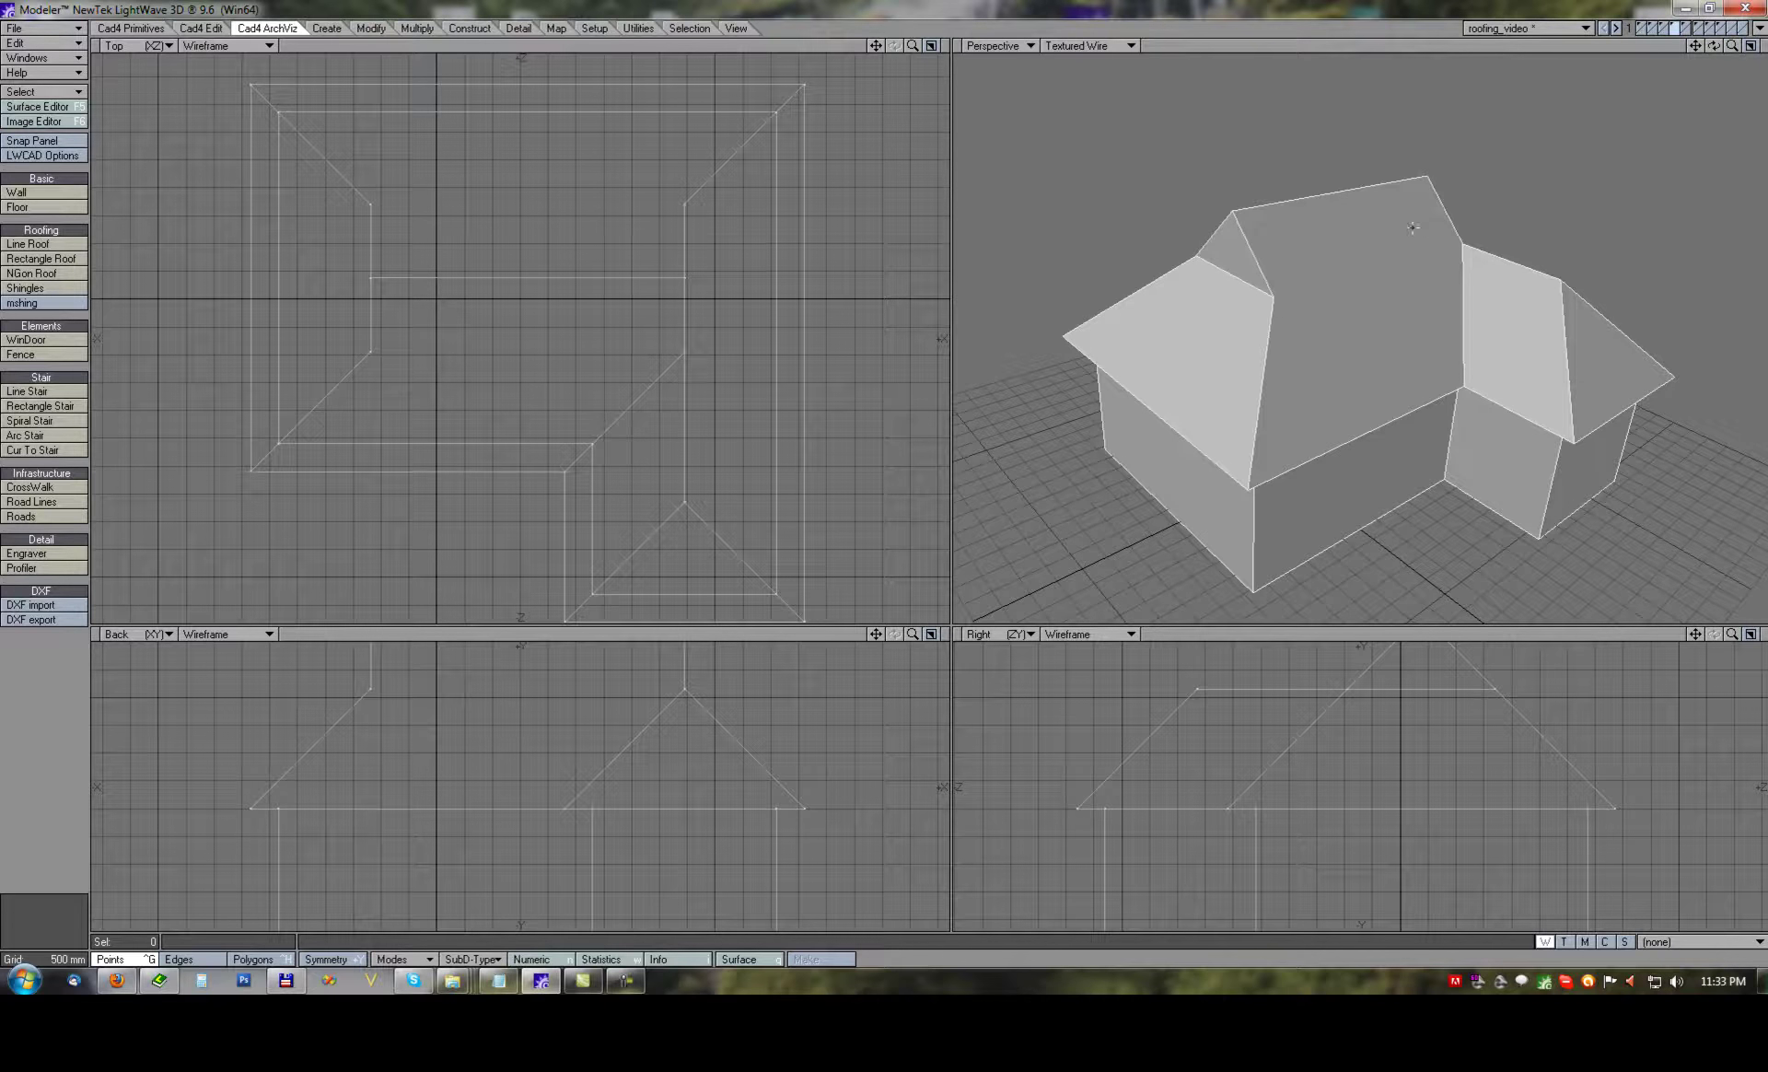
pyautogui.click(1651, 28)
pyautogui.click(1742, 28)
pyautogui.click(1733, 28)
pyautogui.keyDown('alt'); pyautogui.moveTo(1425, 168); pyautogui.dragTo(1433, 185); pyautogui.keyUp('alt')
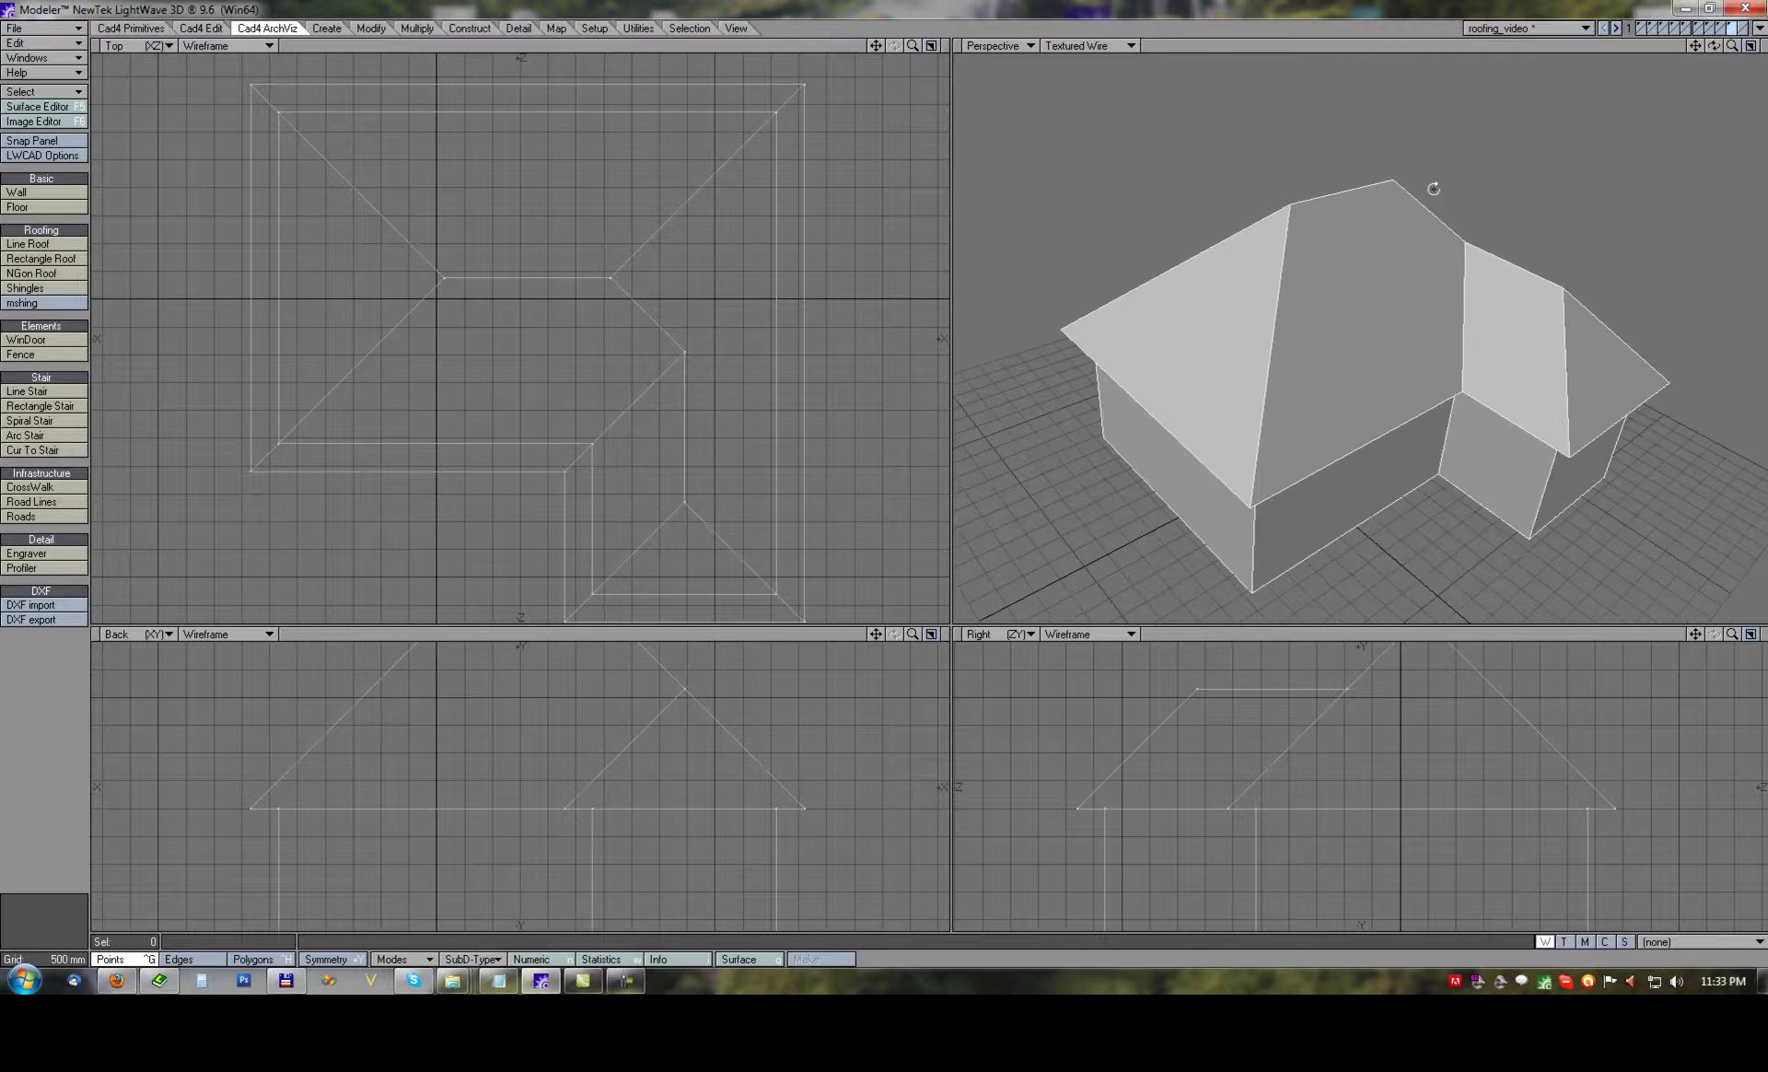
# Check the snap settings and subtract a box from the main roof to cut its top flat at the narrow wing's ridge height.
pyautogui.click(43, 145)
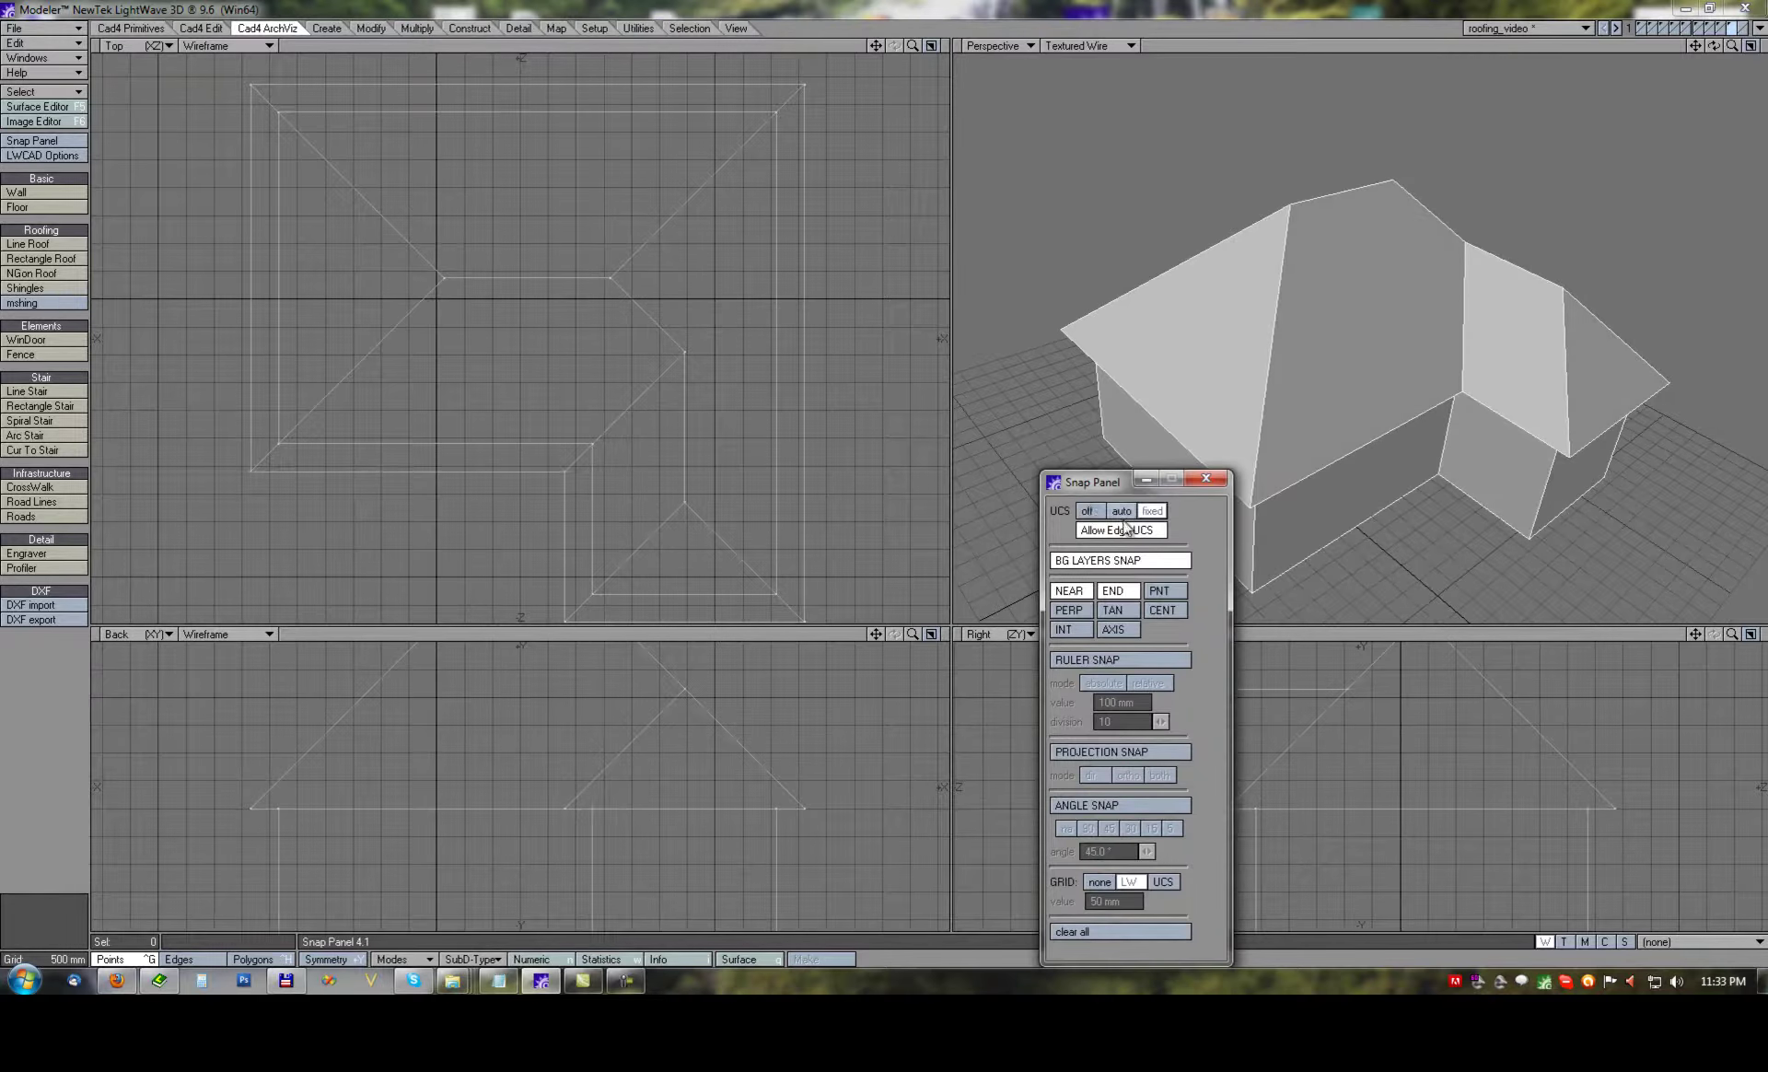
pyautogui.click(1207, 478)
pyautogui.keyDown('ctrl'); pyautogui.keyDown('alt'); pyautogui.moveTo(568, 723); pyautogui.dragTo(559, 775); pyautogui.keyUp('alt'); pyautogui.keyUp('ctrl')
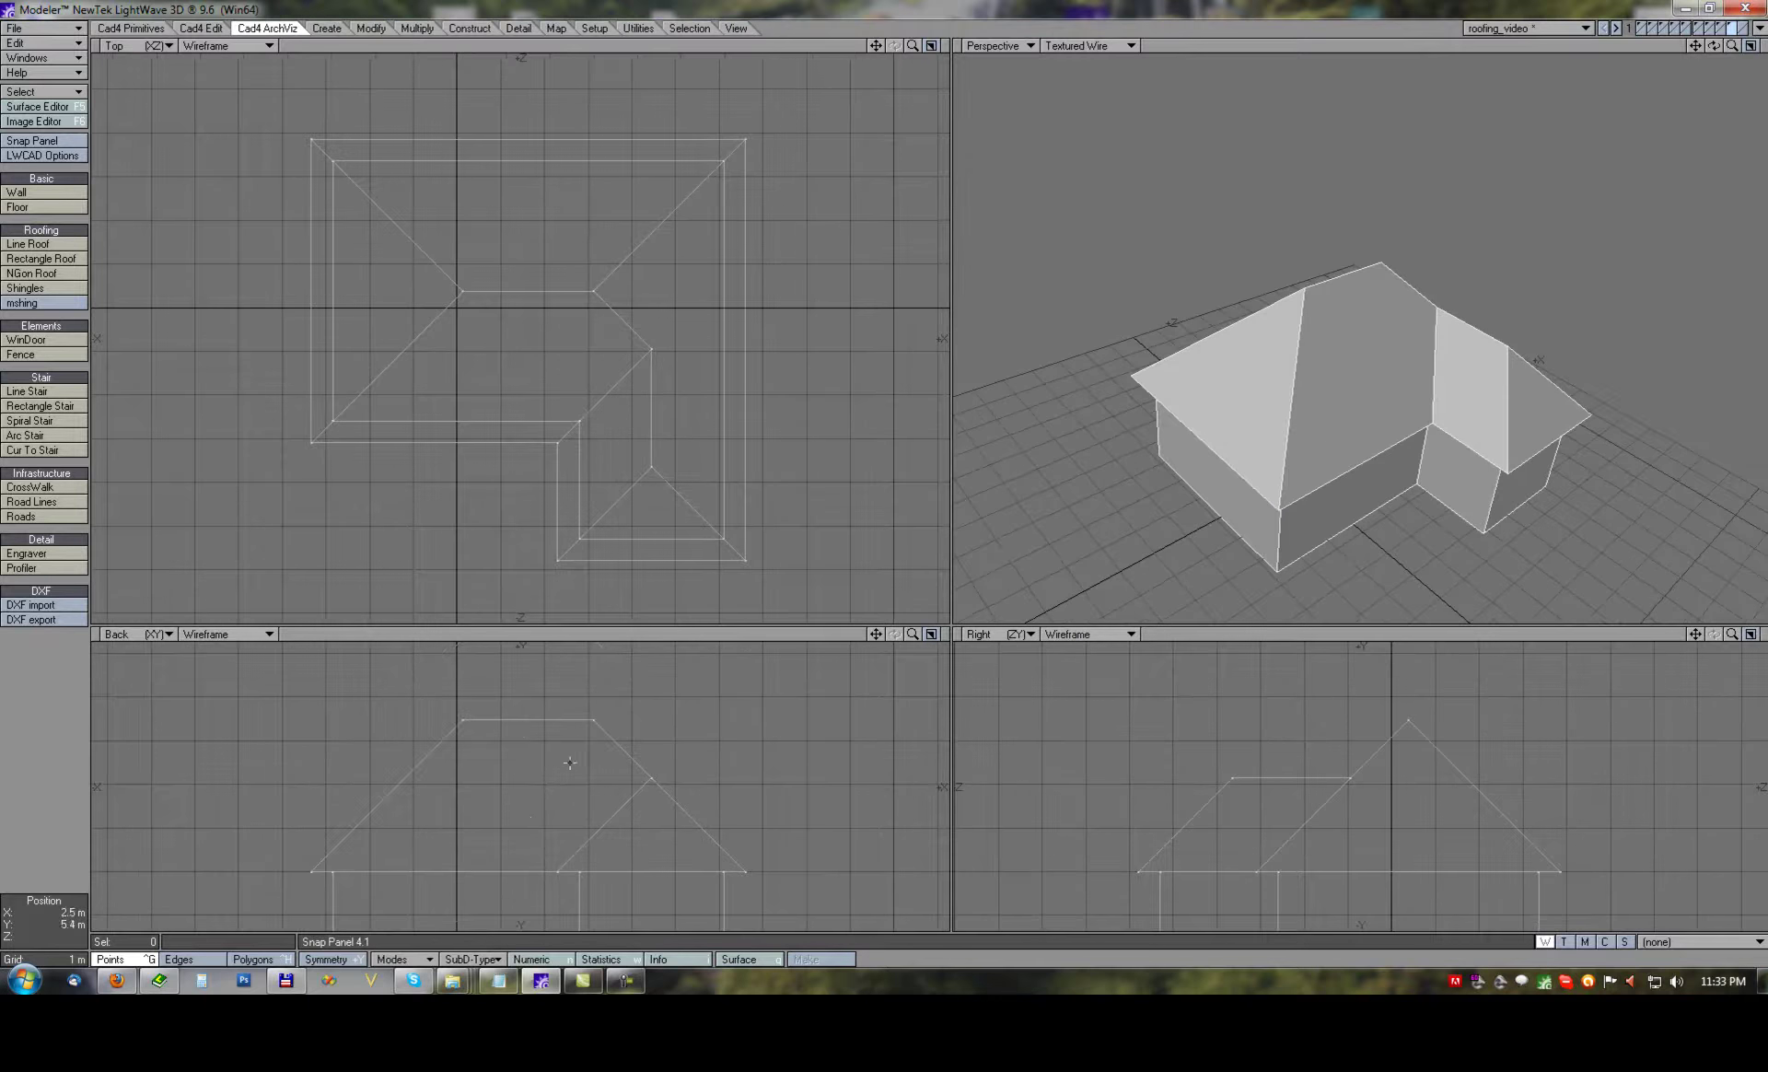
pyautogui.click(115, 30)
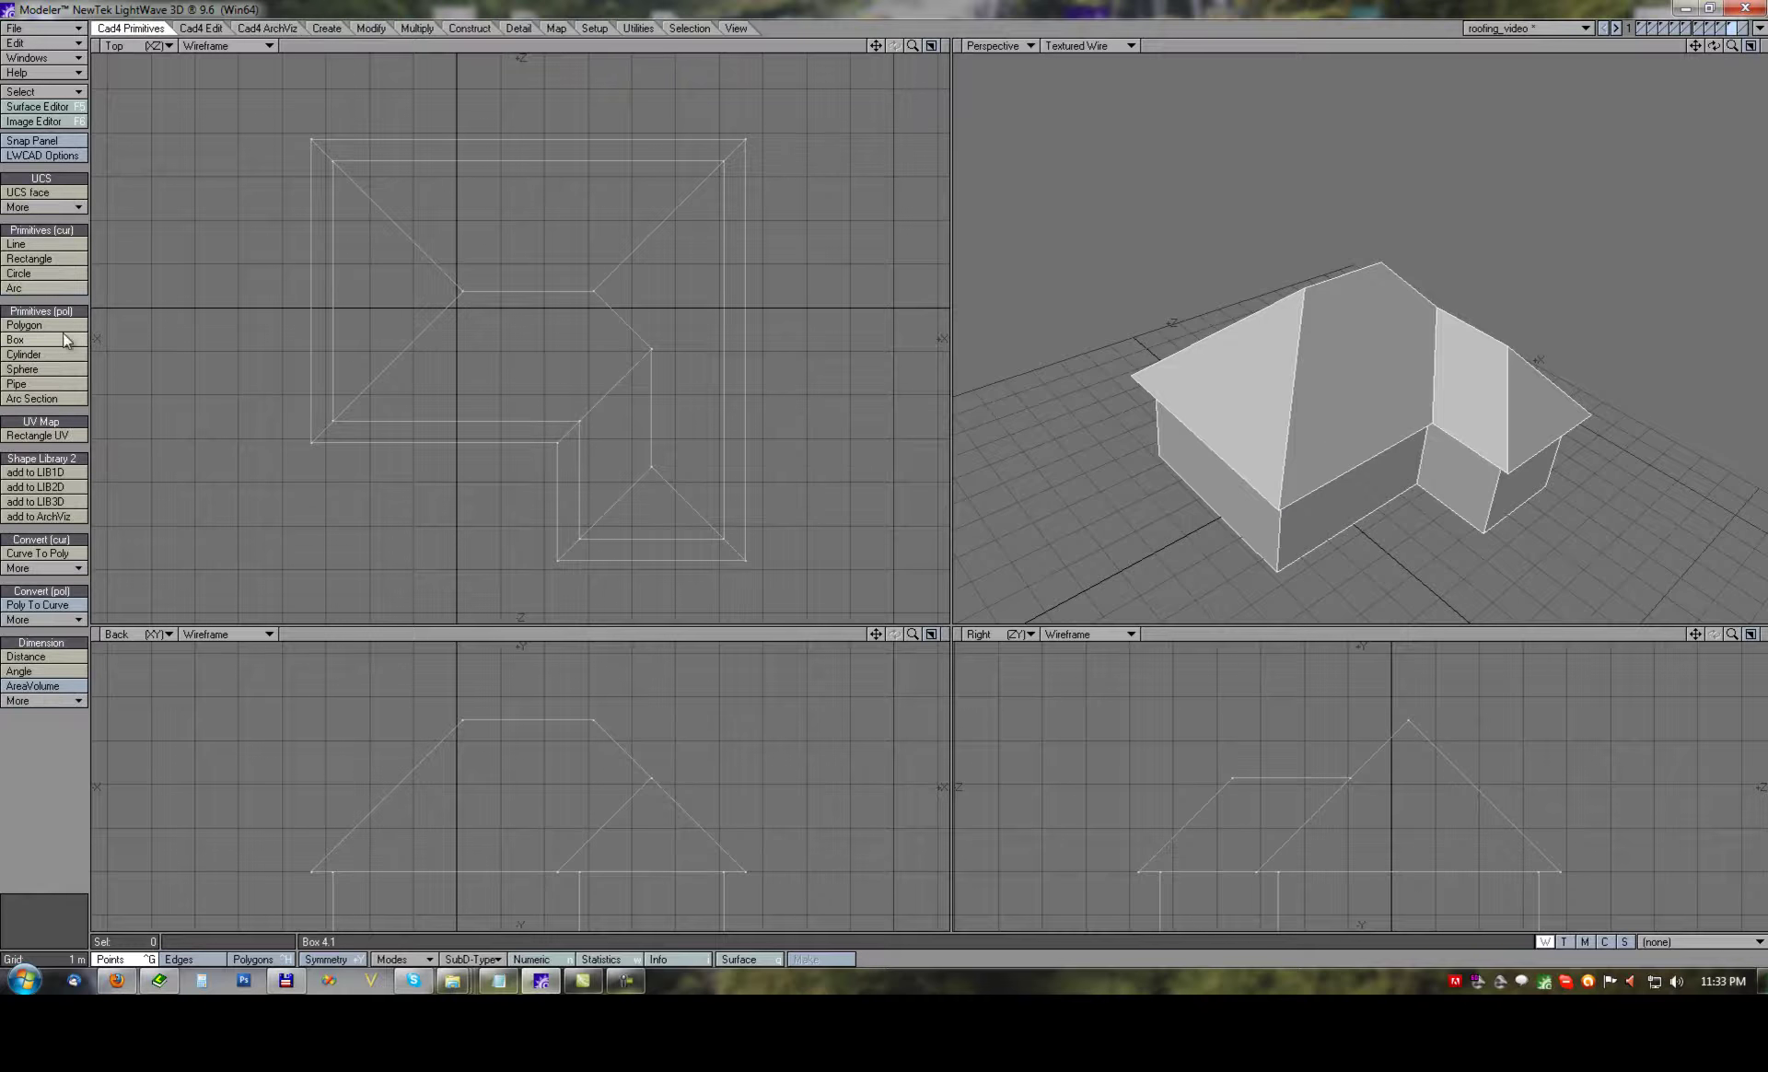
pyautogui.click(14, 340)
pyautogui.moveTo(393, 673)
pyautogui.mouseDown()
pyautogui.moveTo(737, 743)
pyautogui.moveTo(667, 756)
pyautogui.moveTo(652, 779)
pyautogui.mouseUp()
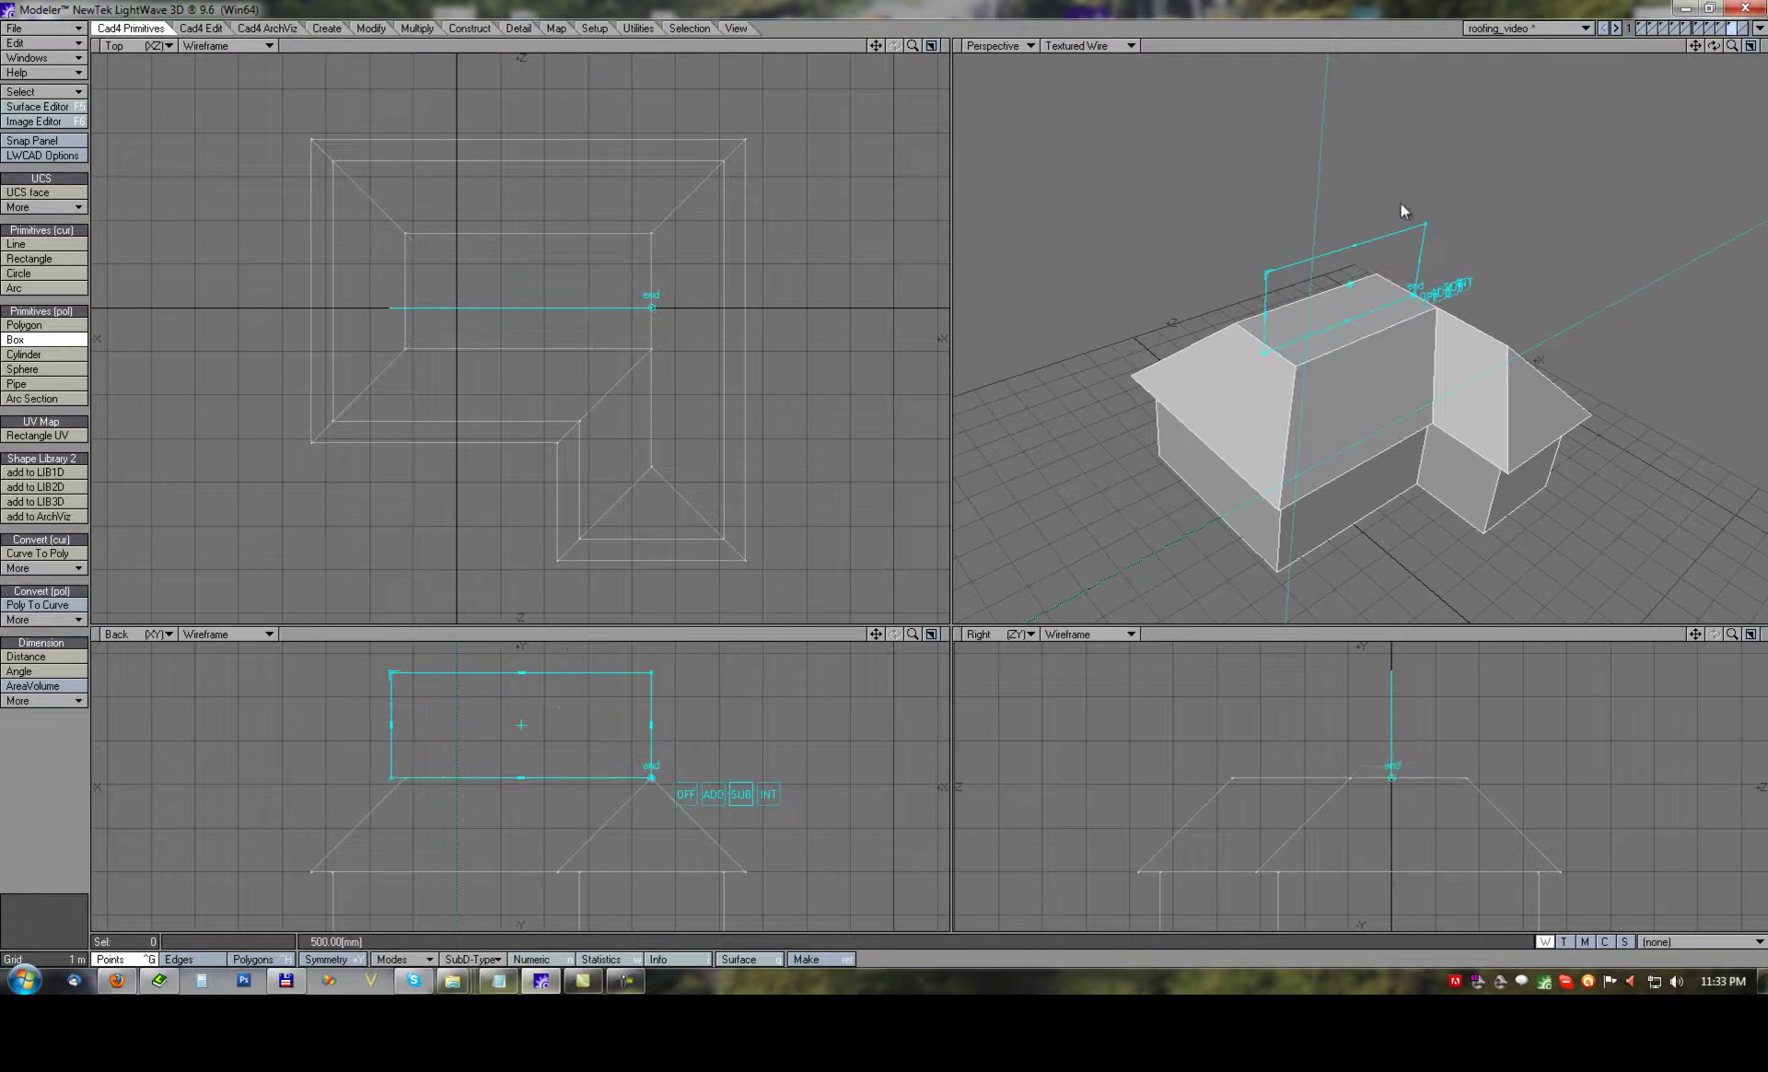
pyautogui.keyDown('alt'); pyautogui.moveTo(1441, 244); pyautogui.dragTo(1424, 301); pyautogui.keyUp('alt')
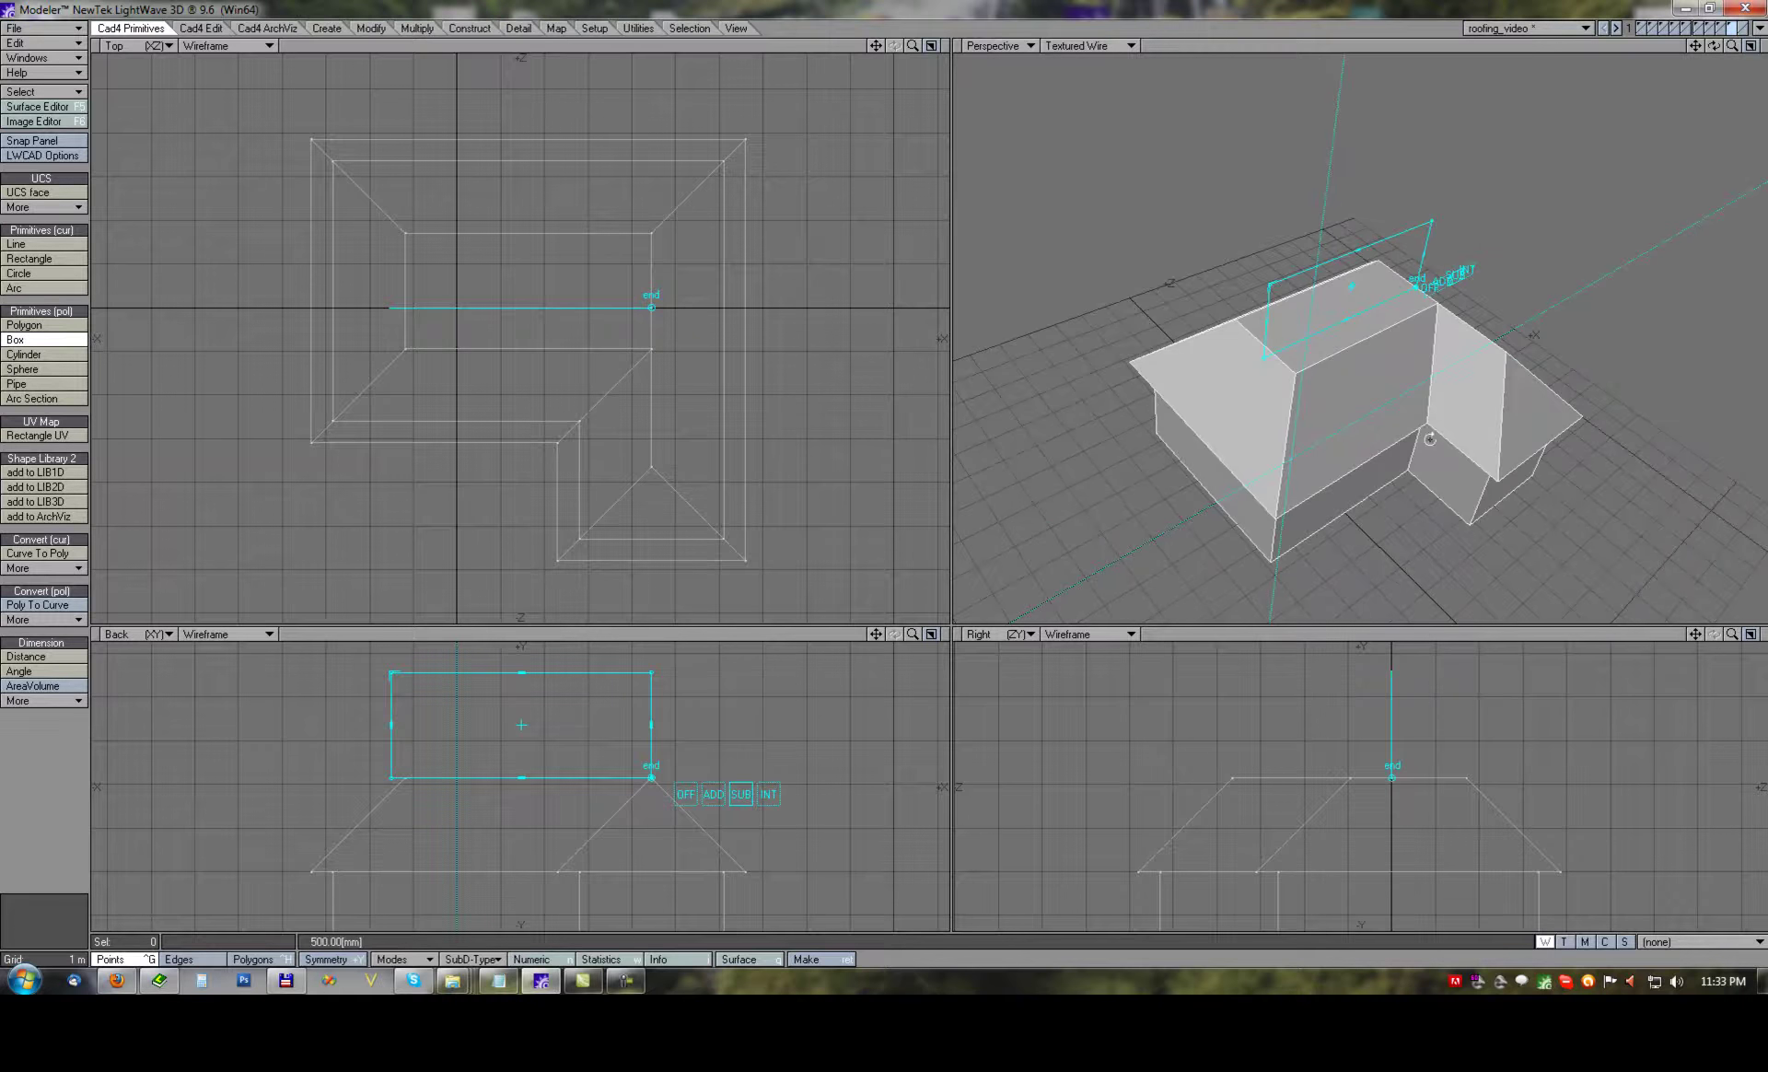
pyautogui.keyDown('alt'); pyautogui.moveTo(1430, 440); pyautogui.dragTo(1432, 392); pyautogui.keyUp('alt')
pyautogui.hotkey('ctrl', 'z')
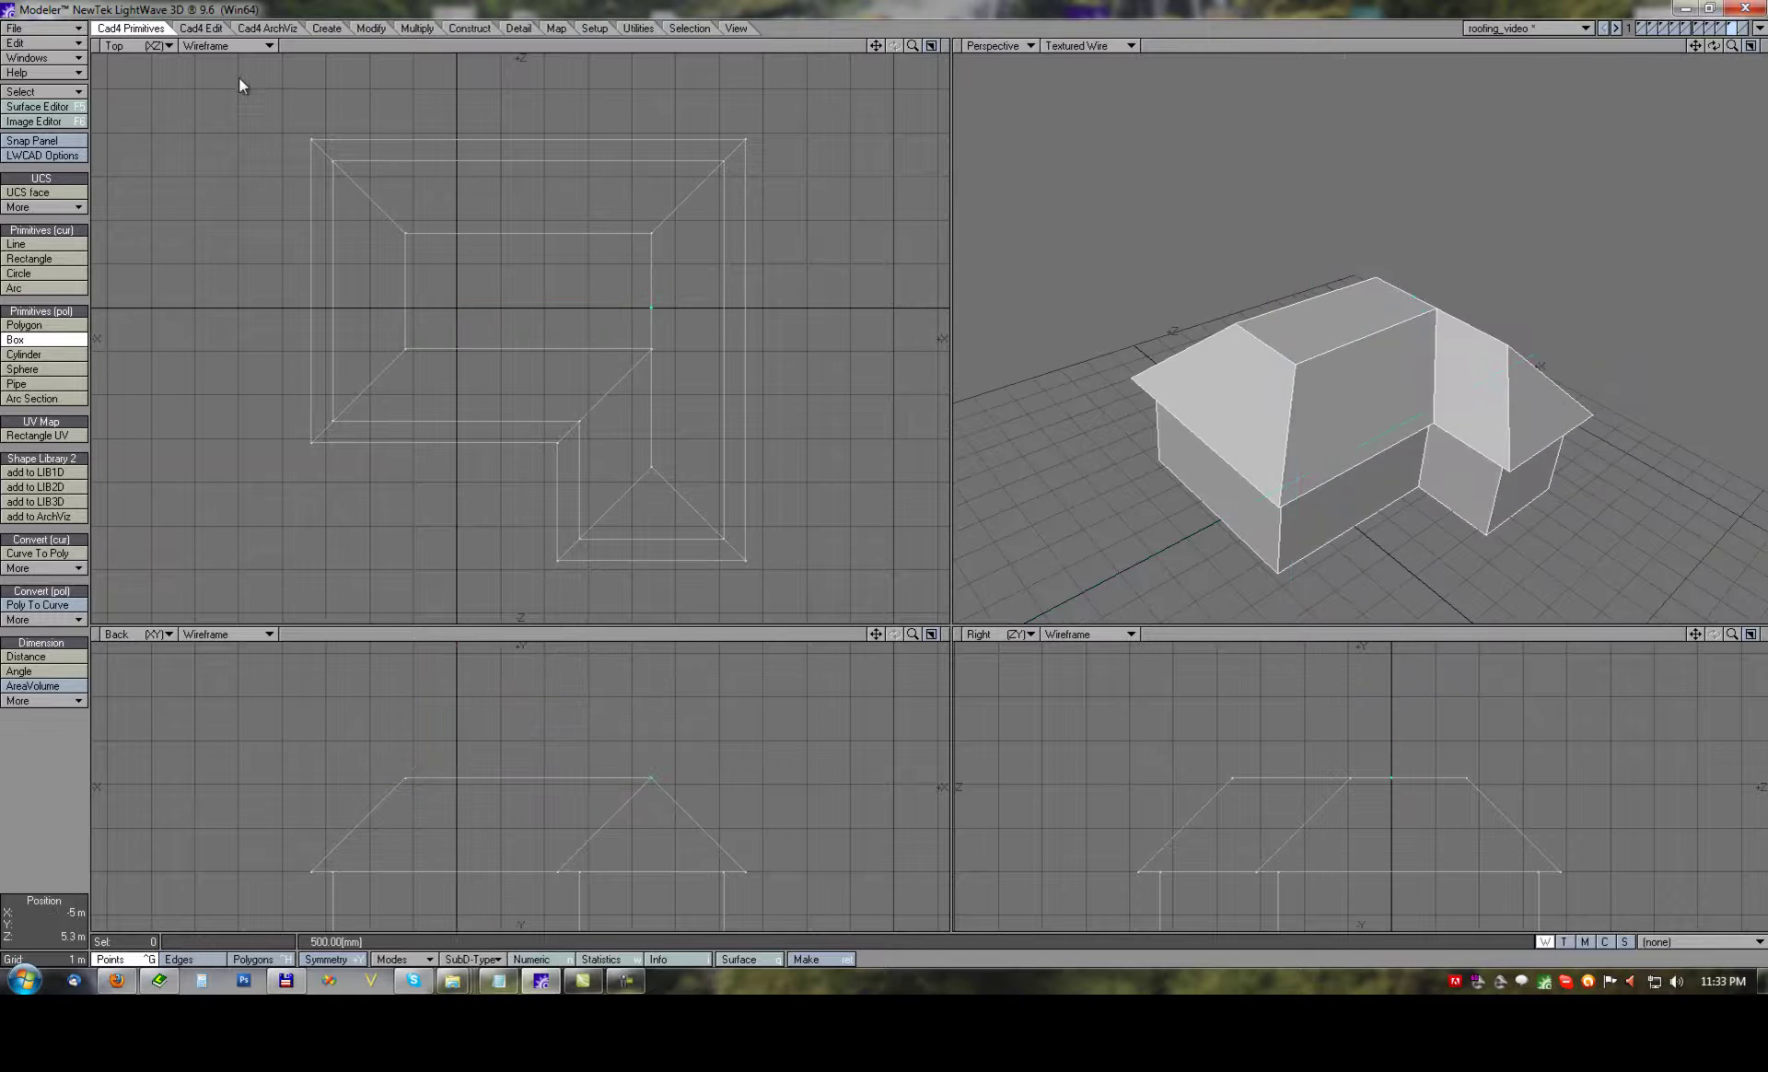
# Build a gabled rectangle roof on the flat cut top, snapped to its corners and merged with the roof below by the boolean option.
pyautogui.click(267, 28)
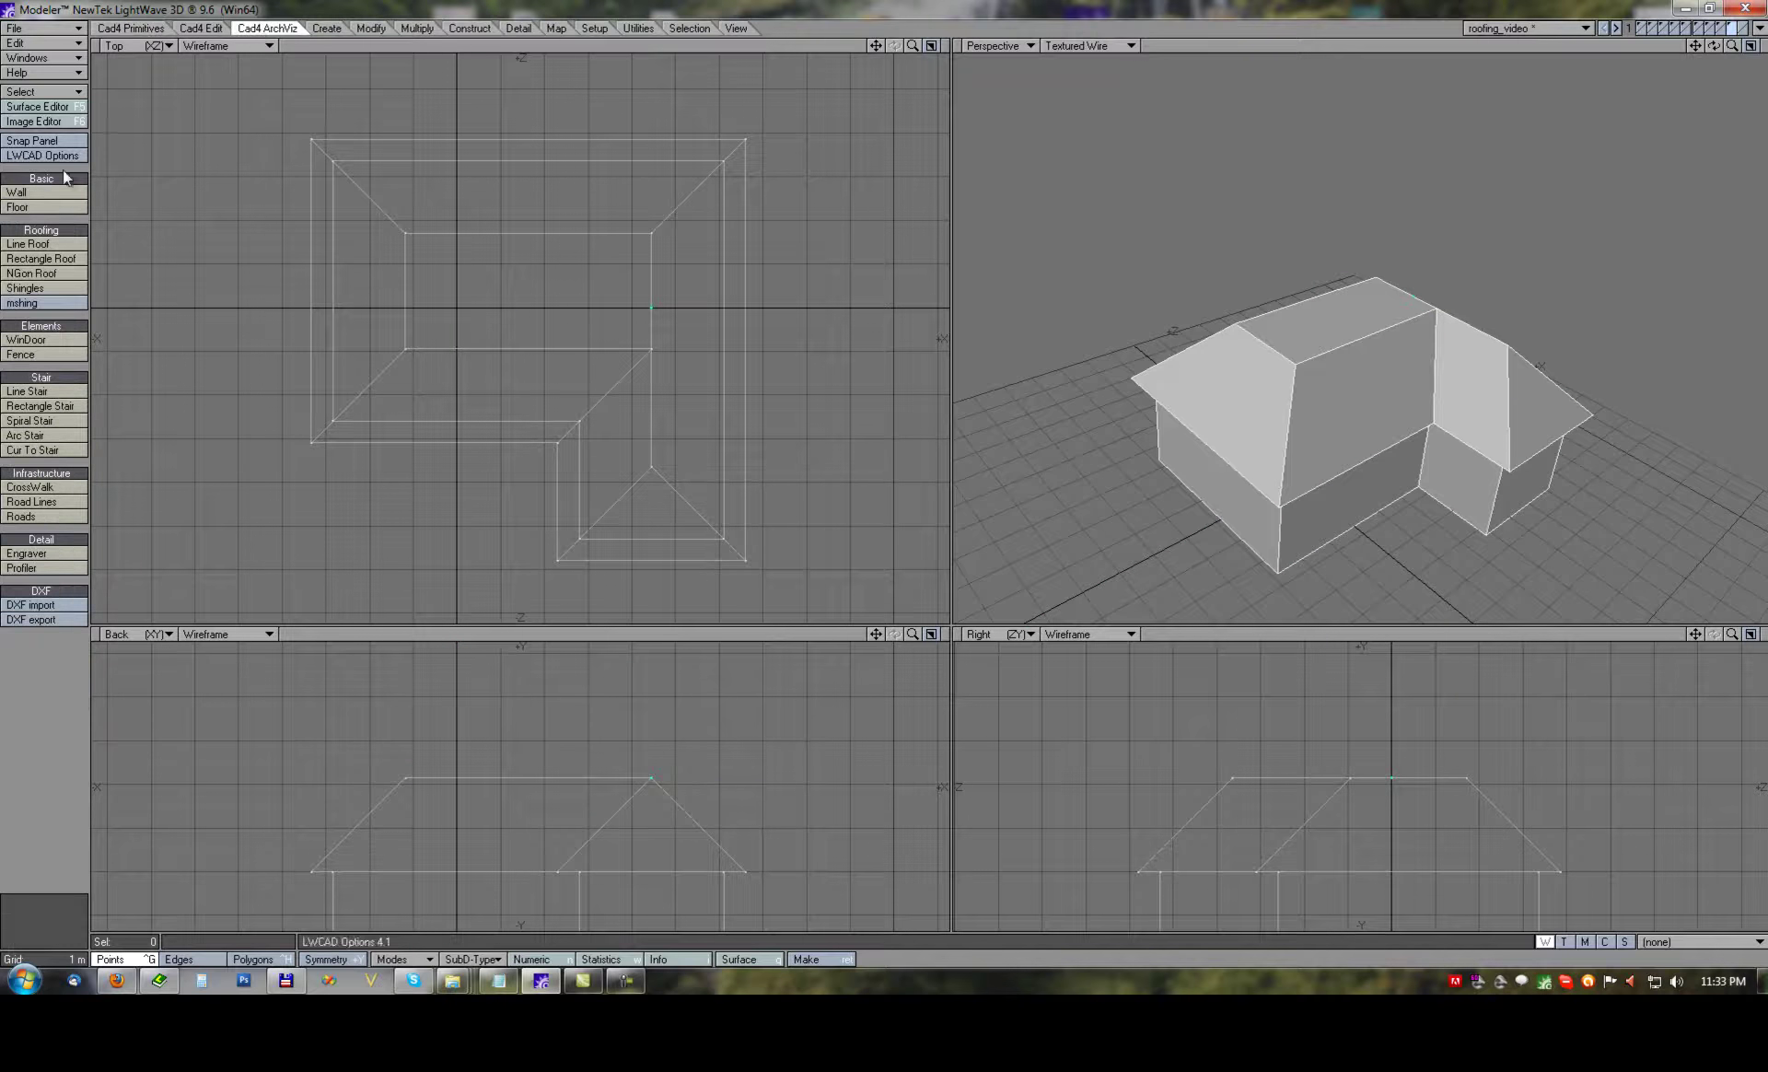
pyautogui.click(40, 259)
pyautogui.keyDown('alt'); pyautogui.moveTo(1326, 262); pyautogui.dragTo(1371, 459); pyautogui.keyUp('alt')
pyautogui.moveTo(1455, 315); pyautogui.dragTo(1464, 328)
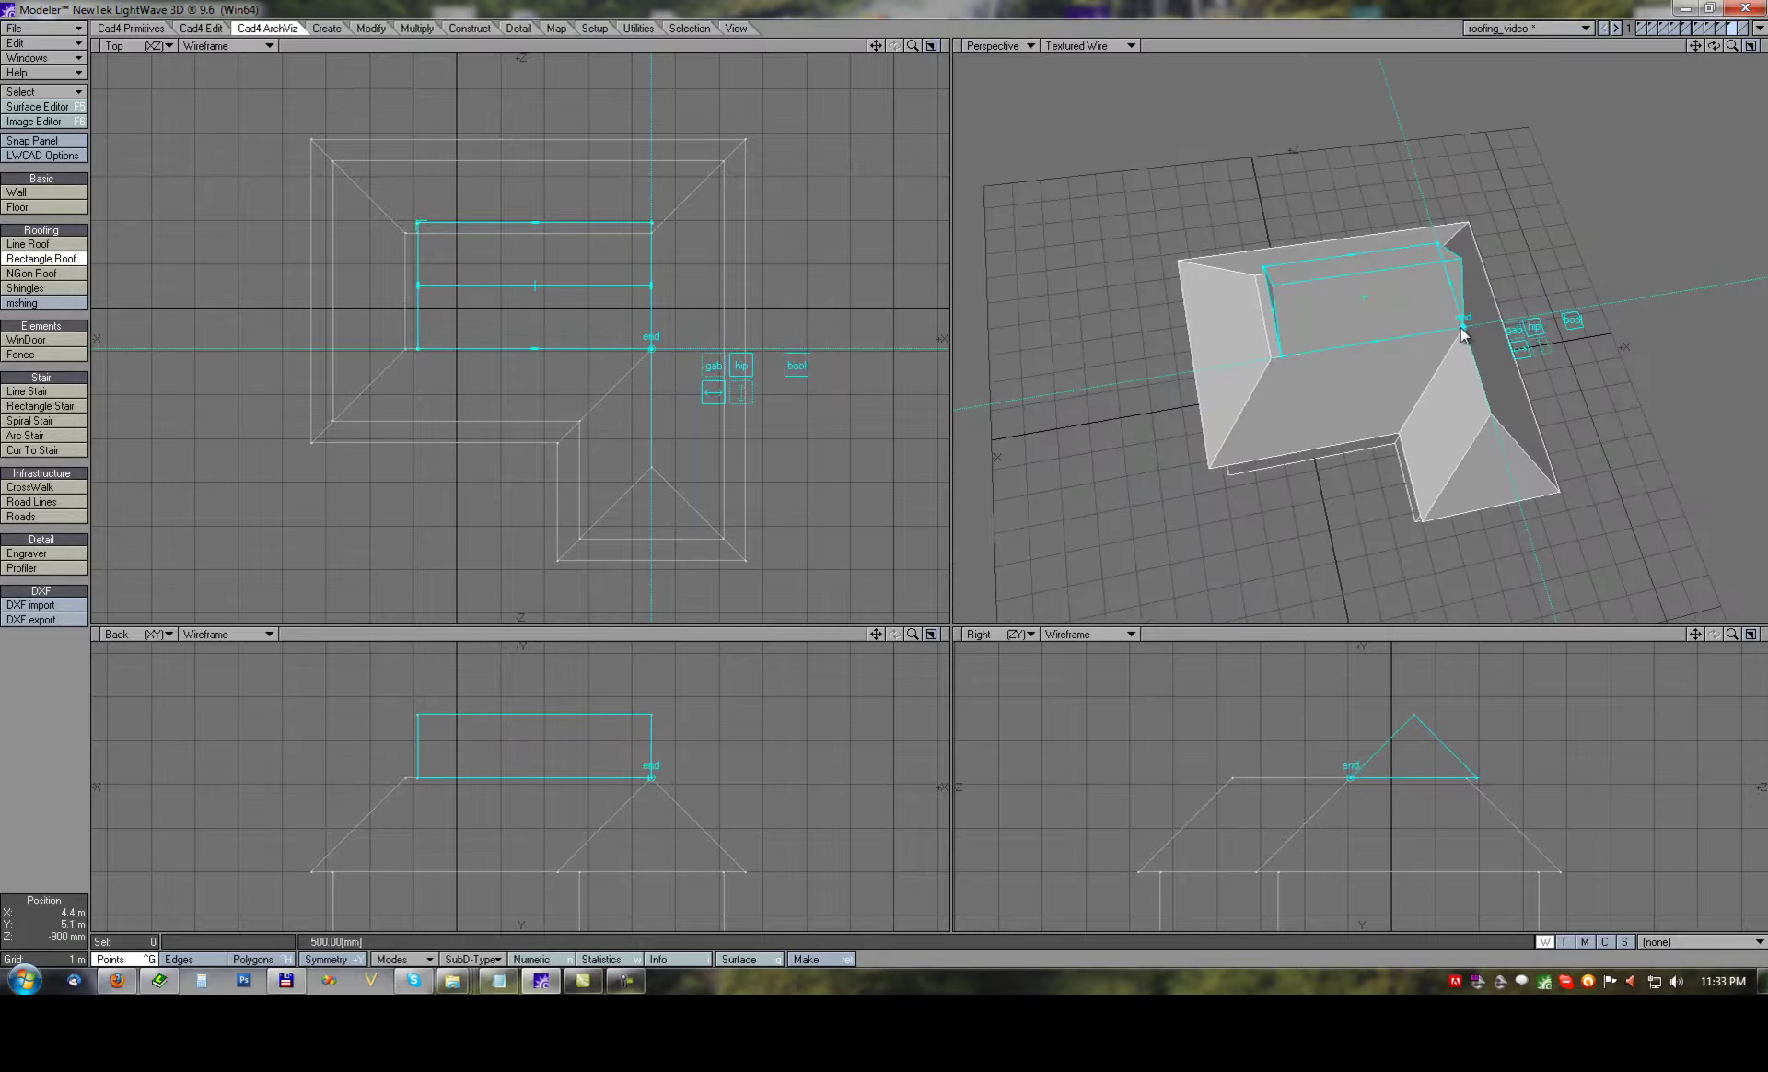
pyautogui.moveTo(1275, 281); pyautogui.dragTo(1556, 300)
pyautogui.click(1575, 324)
pyautogui.click(1576, 324)
pyautogui.keyDown('ctrl'); pyautogui.keyDown('alt'); pyautogui.moveTo(1346, 379); pyautogui.dragTo(1496, 353); pyautogui.keyUp('alt'); pyautogui.keyUp('ctrl')
pyautogui.press('Return')
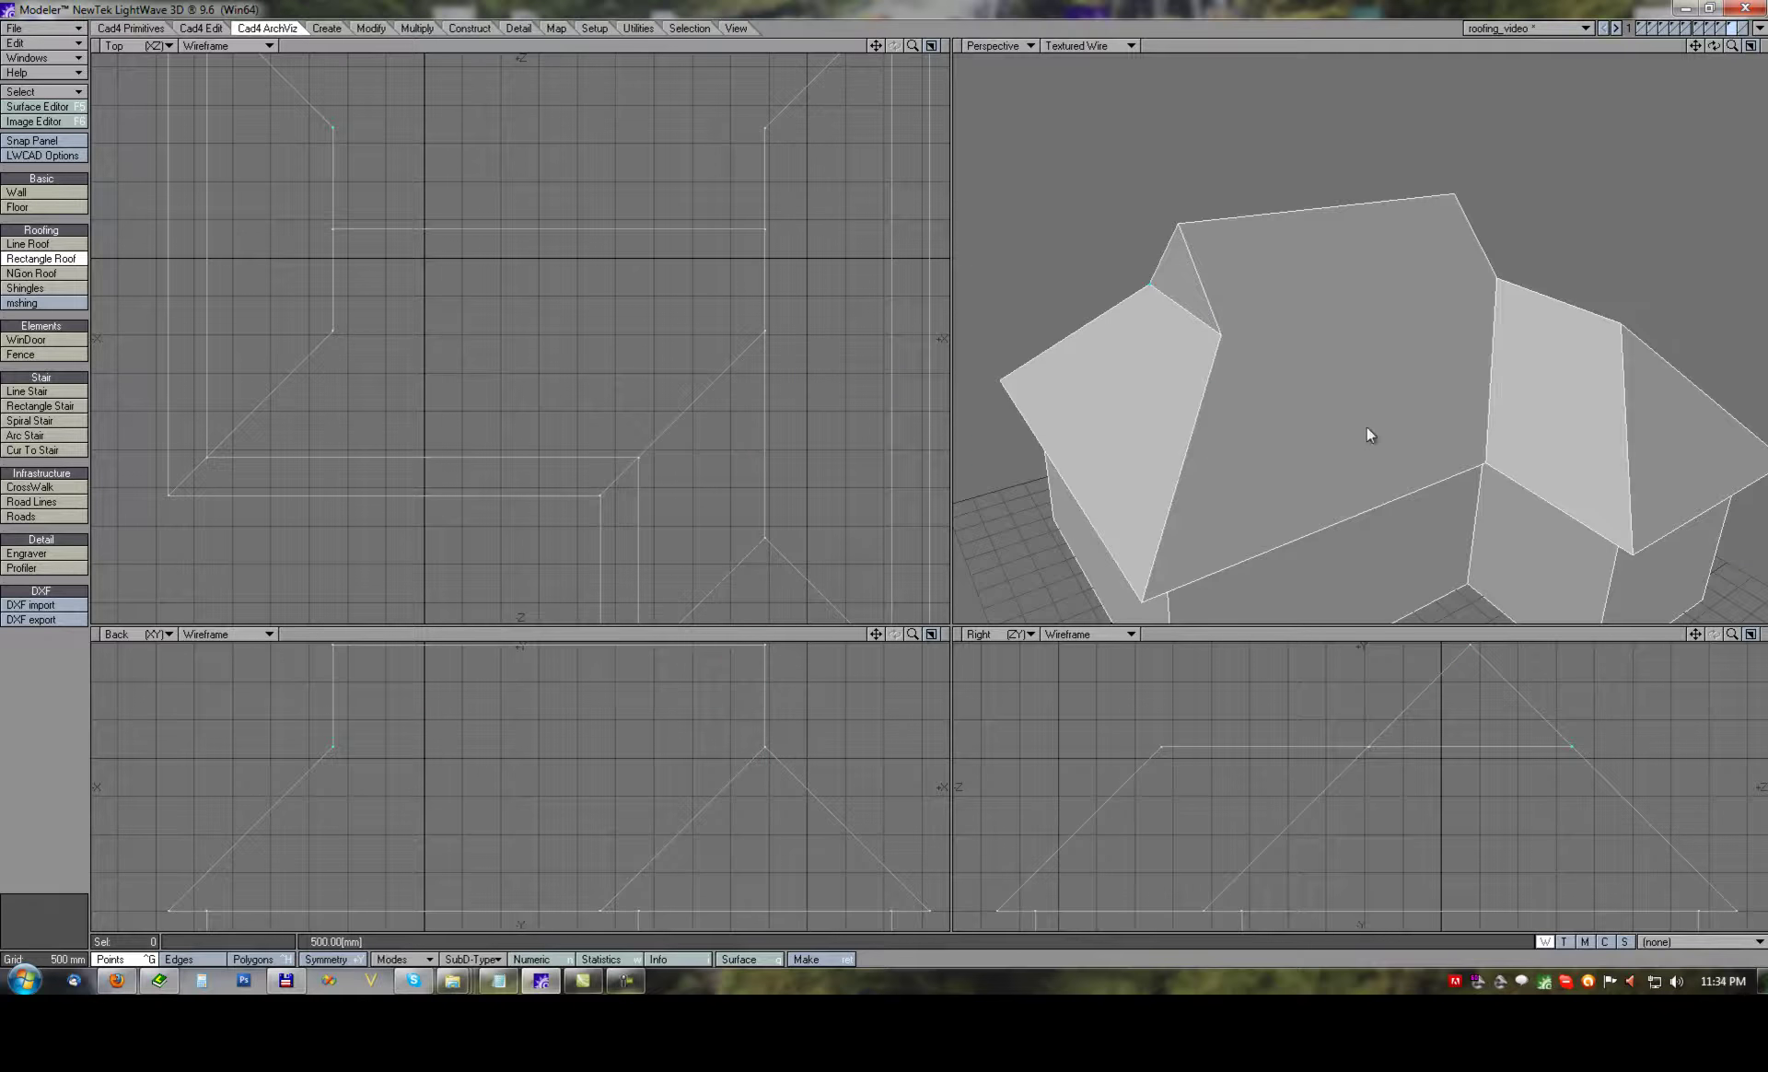
pyautogui.scroll(-3, 1359, 433)
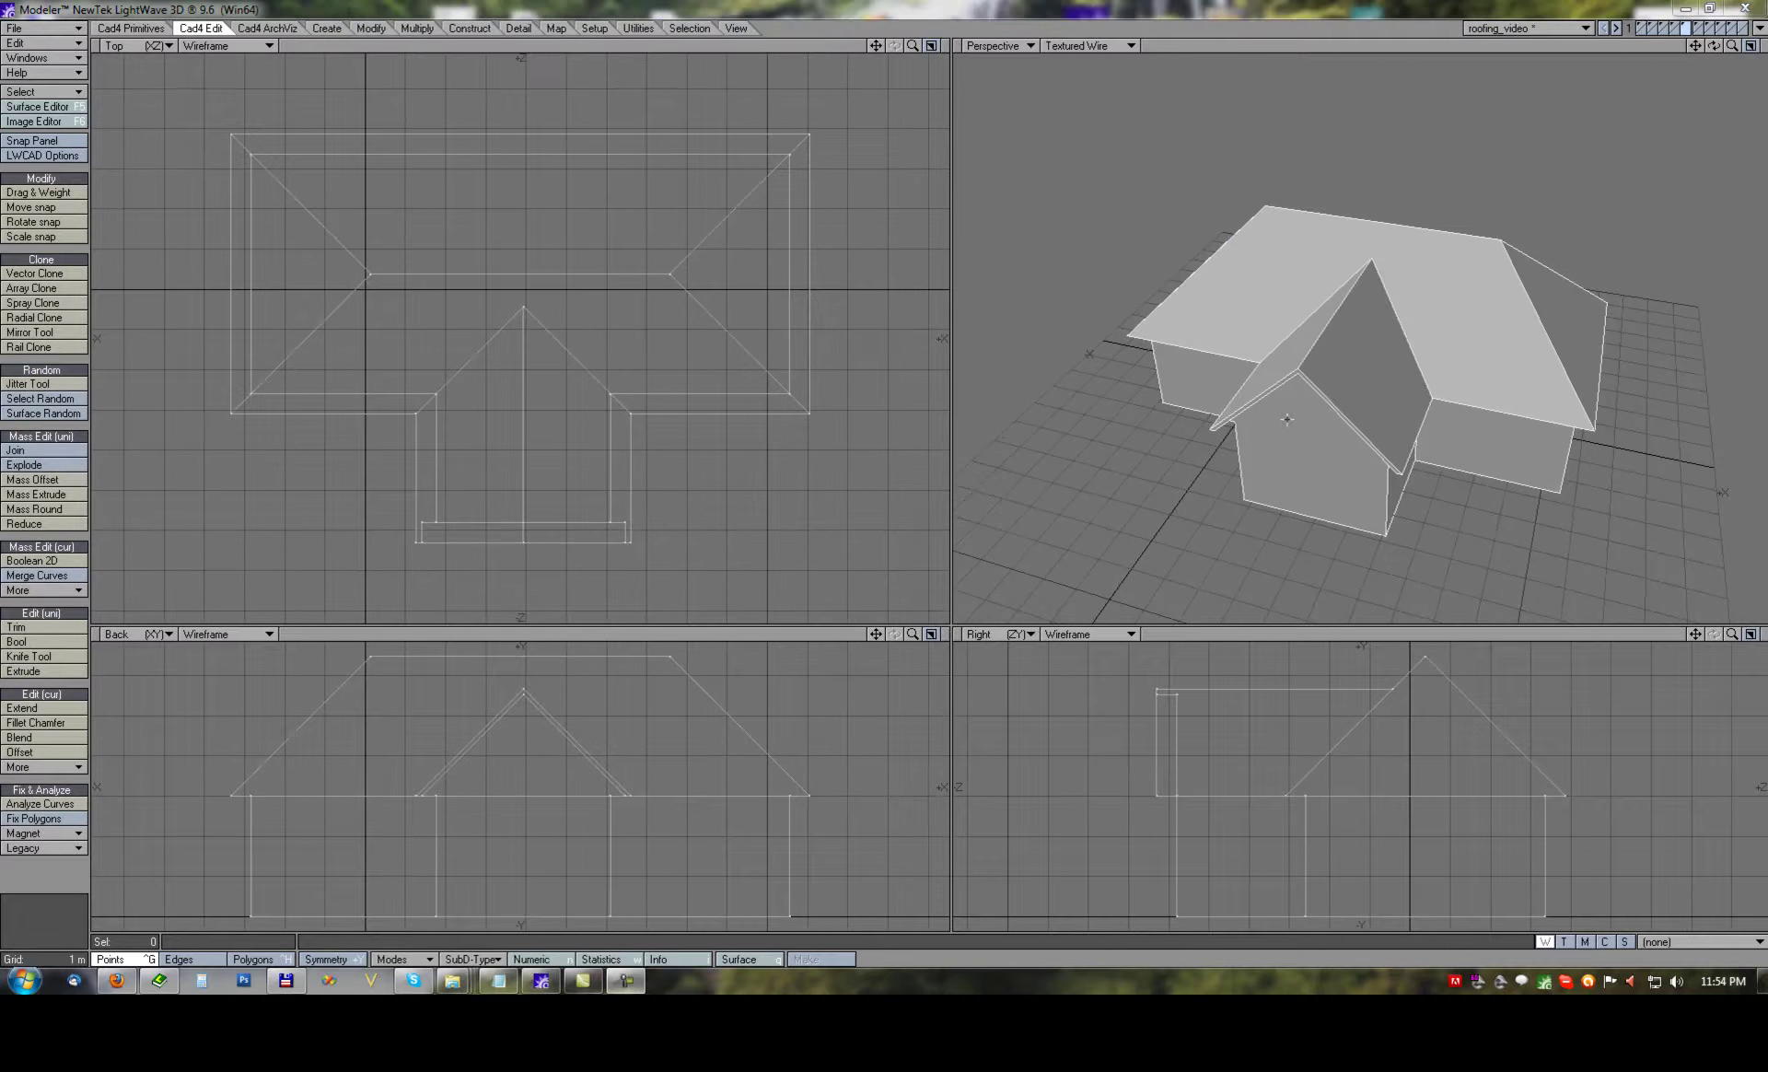
# Look around the finished T-shaped house with the gabled wing, and switch to the layer with its bare wall block.
pyautogui.scroll(4, 1287, 419)
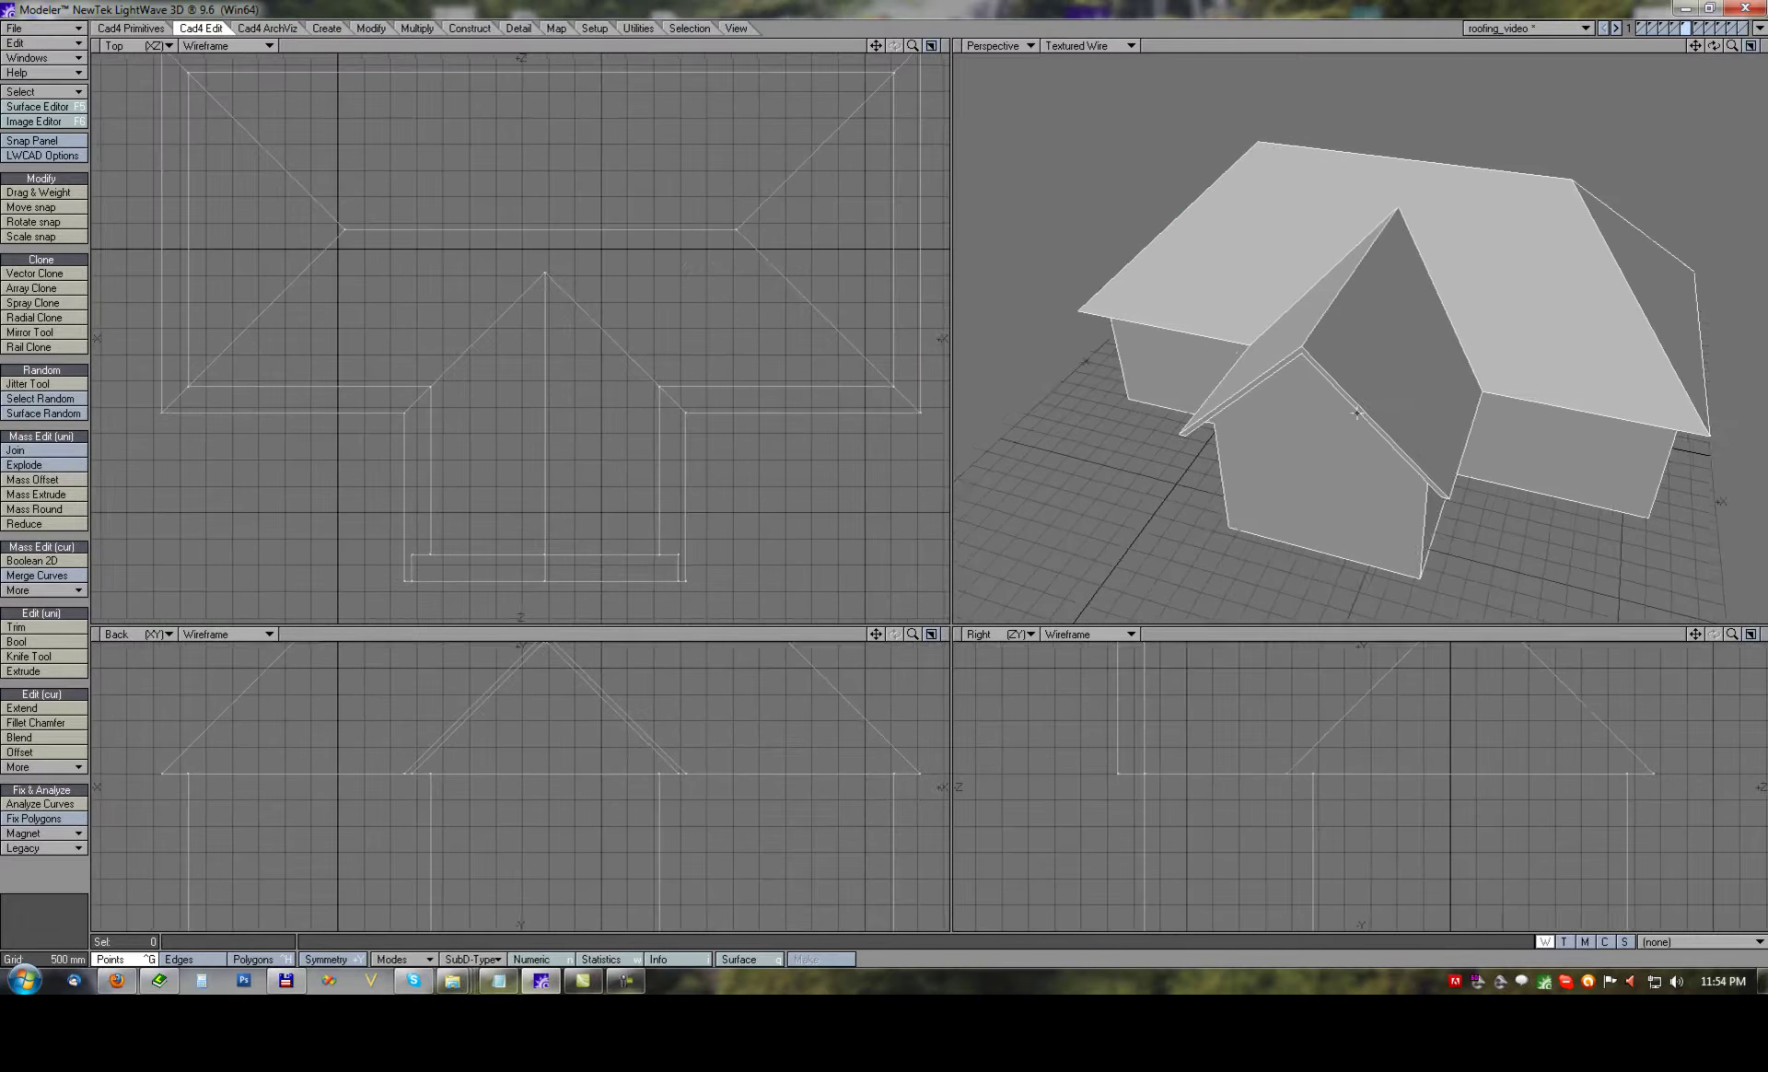
pyautogui.keyDown('alt'); pyautogui.moveTo(1345, 478); pyautogui.dragTo(1417, 402); pyautogui.keyUp('alt')
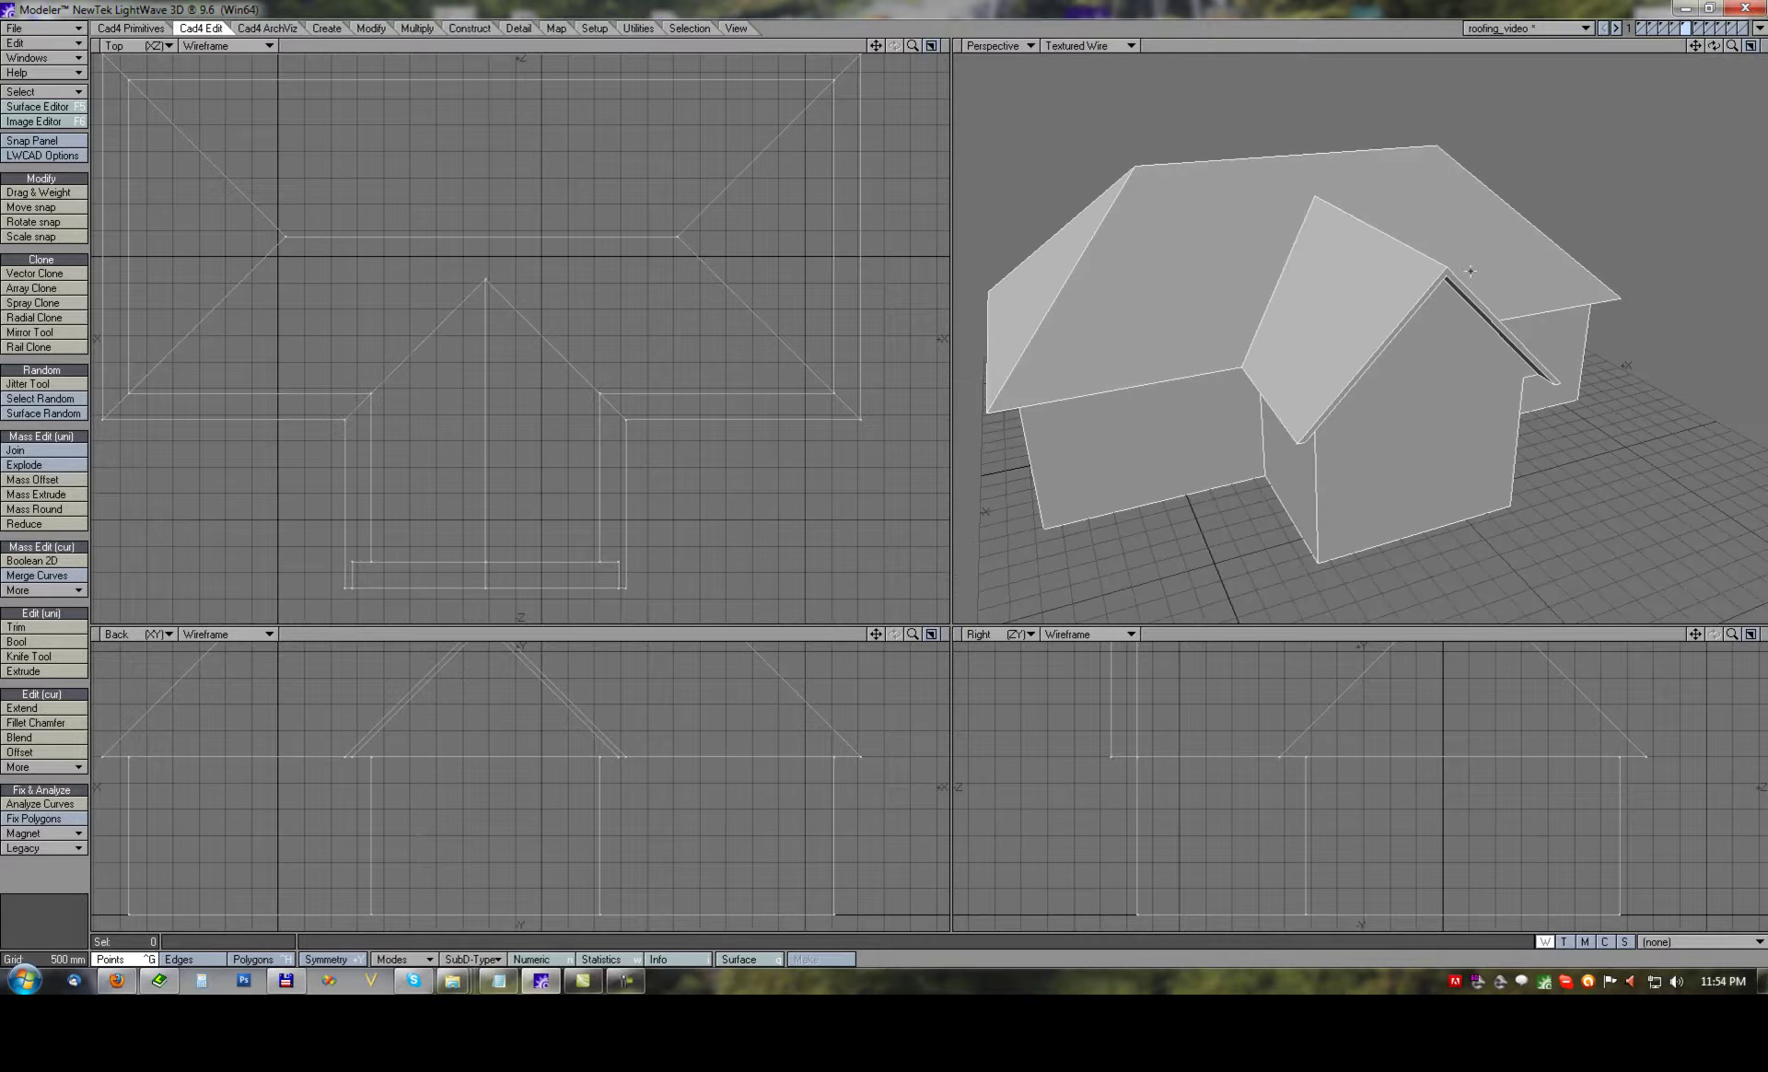
pyautogui.keyDown('alt'); pyautogui.moveTo(1545, 268); pyautogui.dragTo(1348, 307); pyautogui.keyUp('alt')
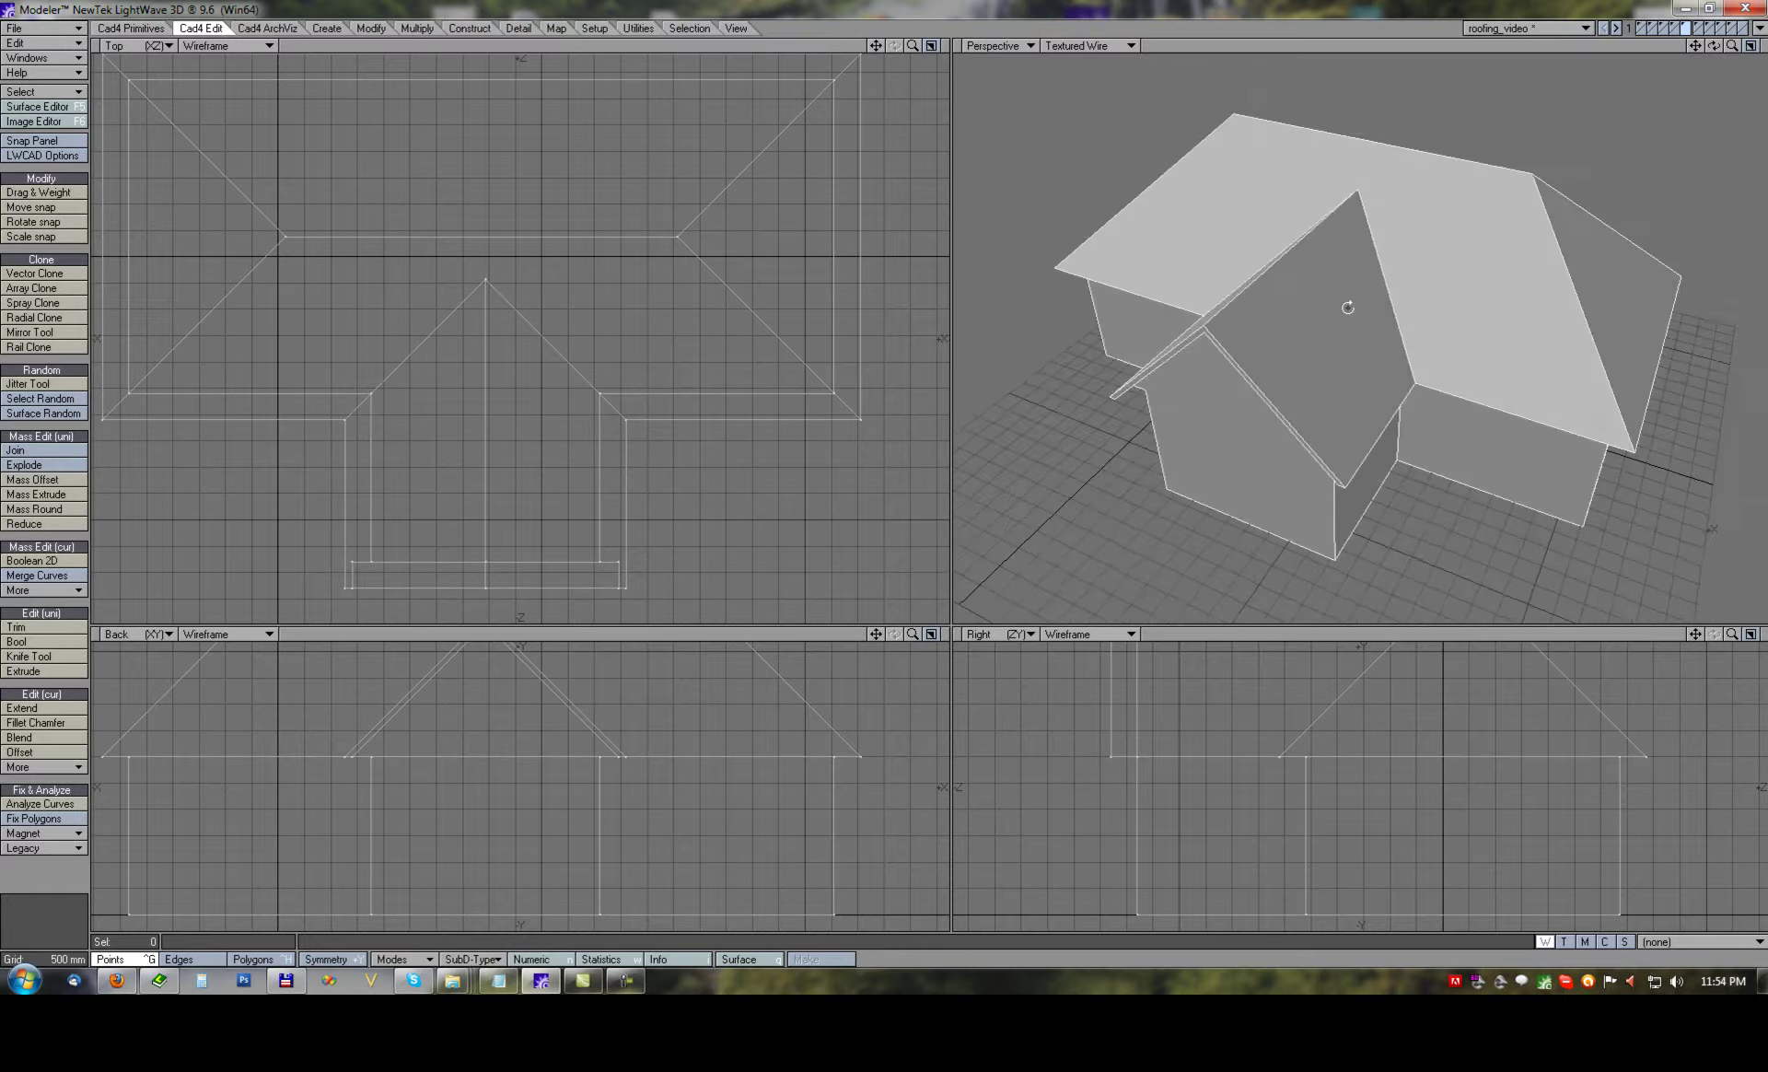
pyautogui.click(1738, 28)
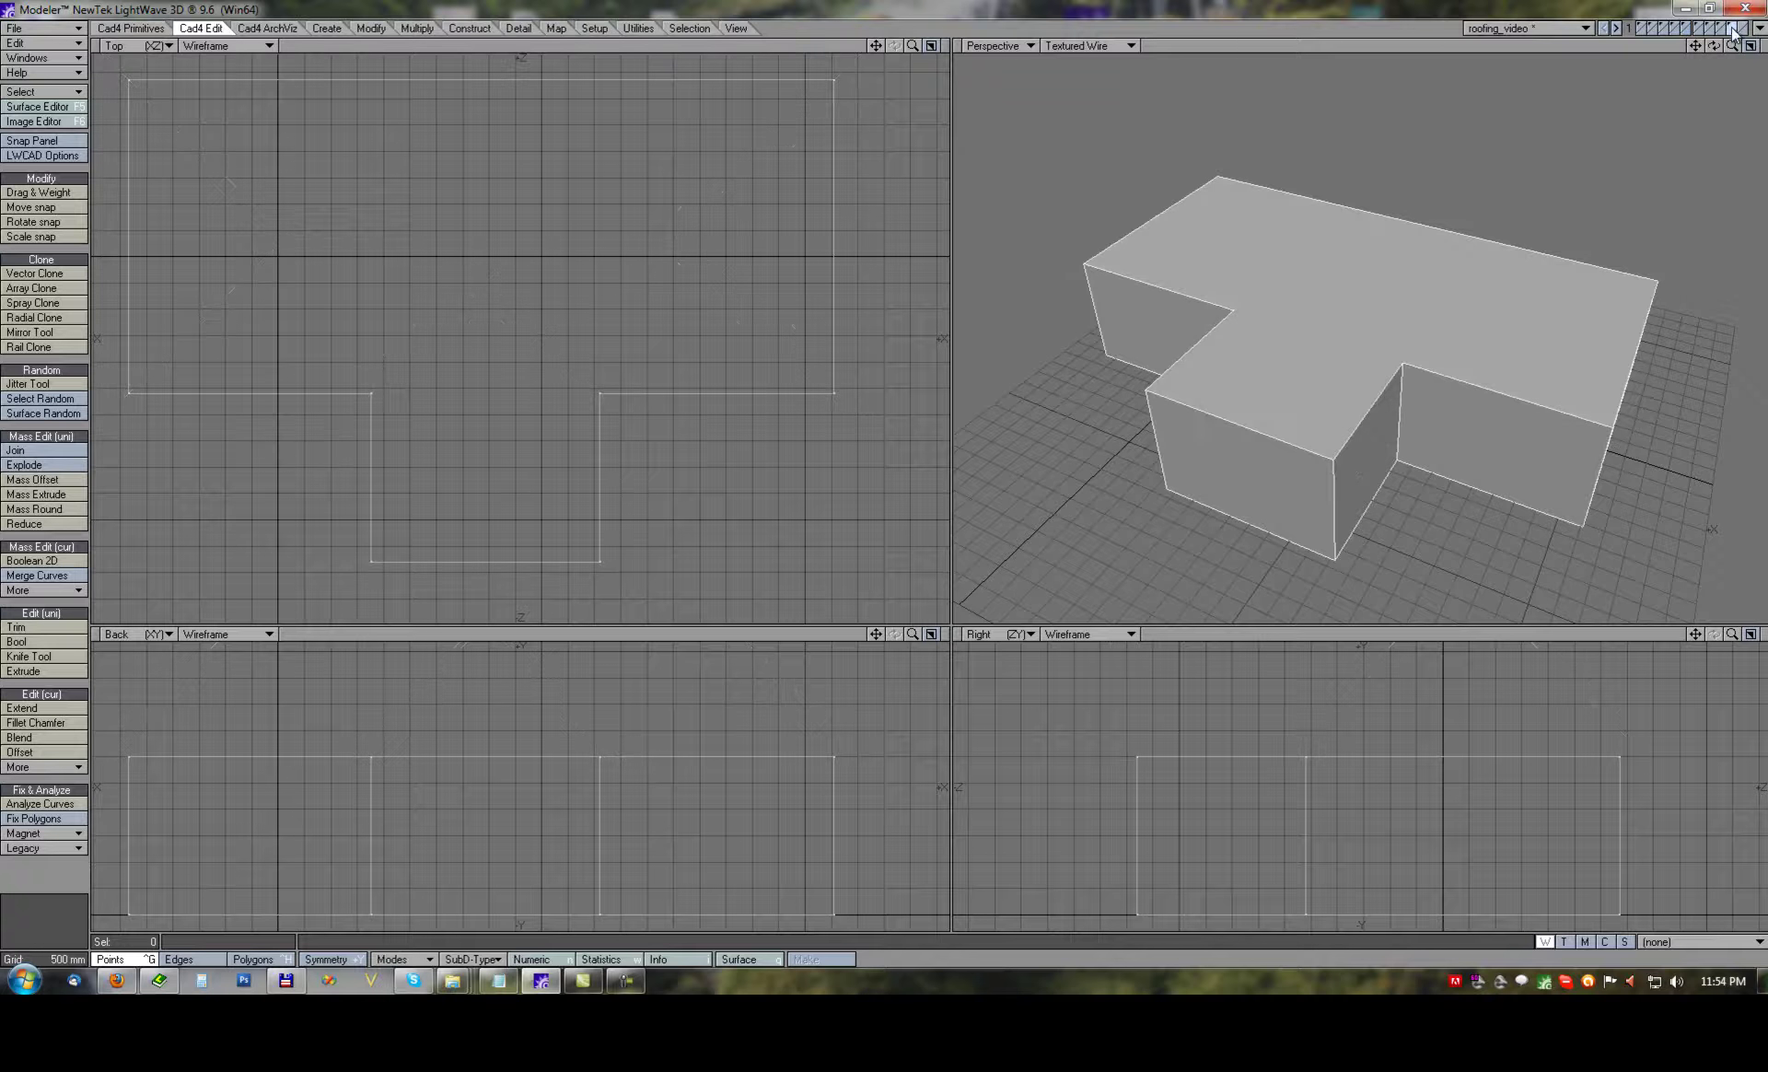
# On an empty layer with the T-shaped wall block as background, draw a hipped Rectangle Roof over the main block and lengthen it along the block.
pyautogui.click(1744, 25)
pyautogui.click(1734, 32)
pyautogui.press('a')
pyautogui.keyDown('alt'); pyautogui.moveTo(1319, 171); pyautogui.dragTo(1316, 221); pyautogui.keyUp('alt')
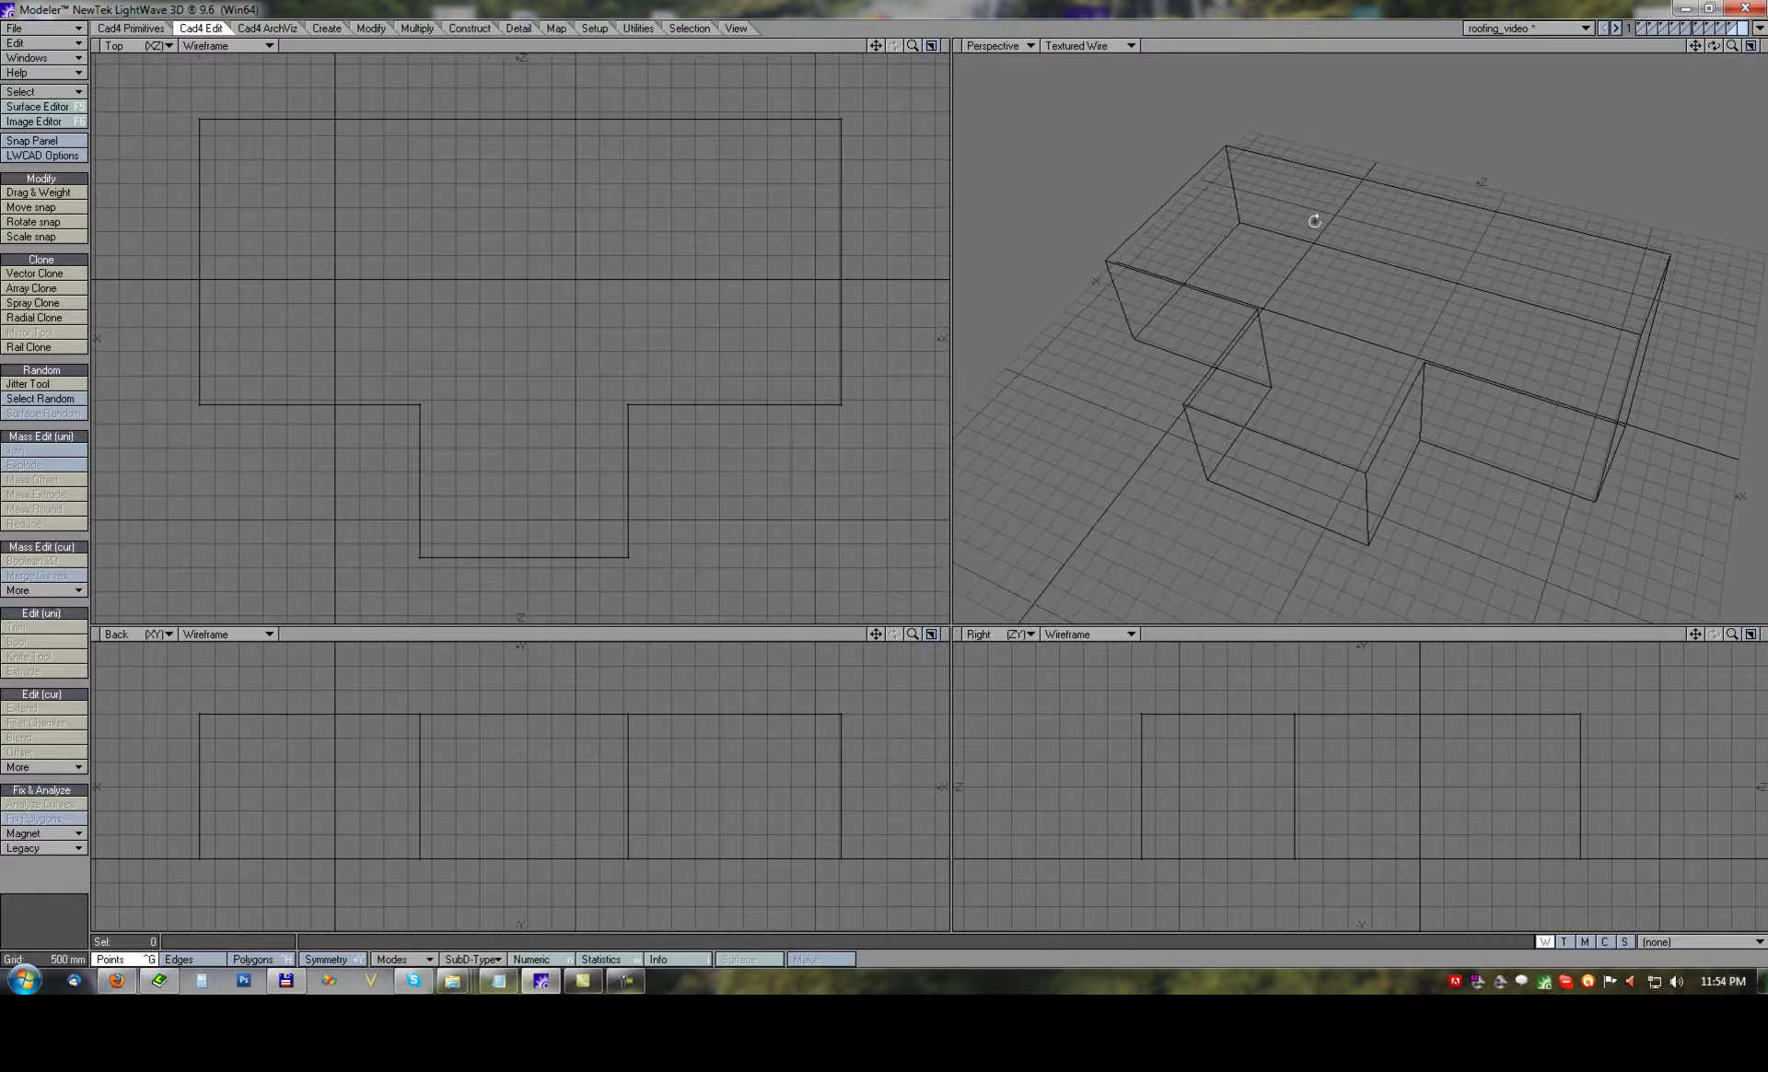
pyautogui.click(269, 30)
pyautogui.click(41, 259)
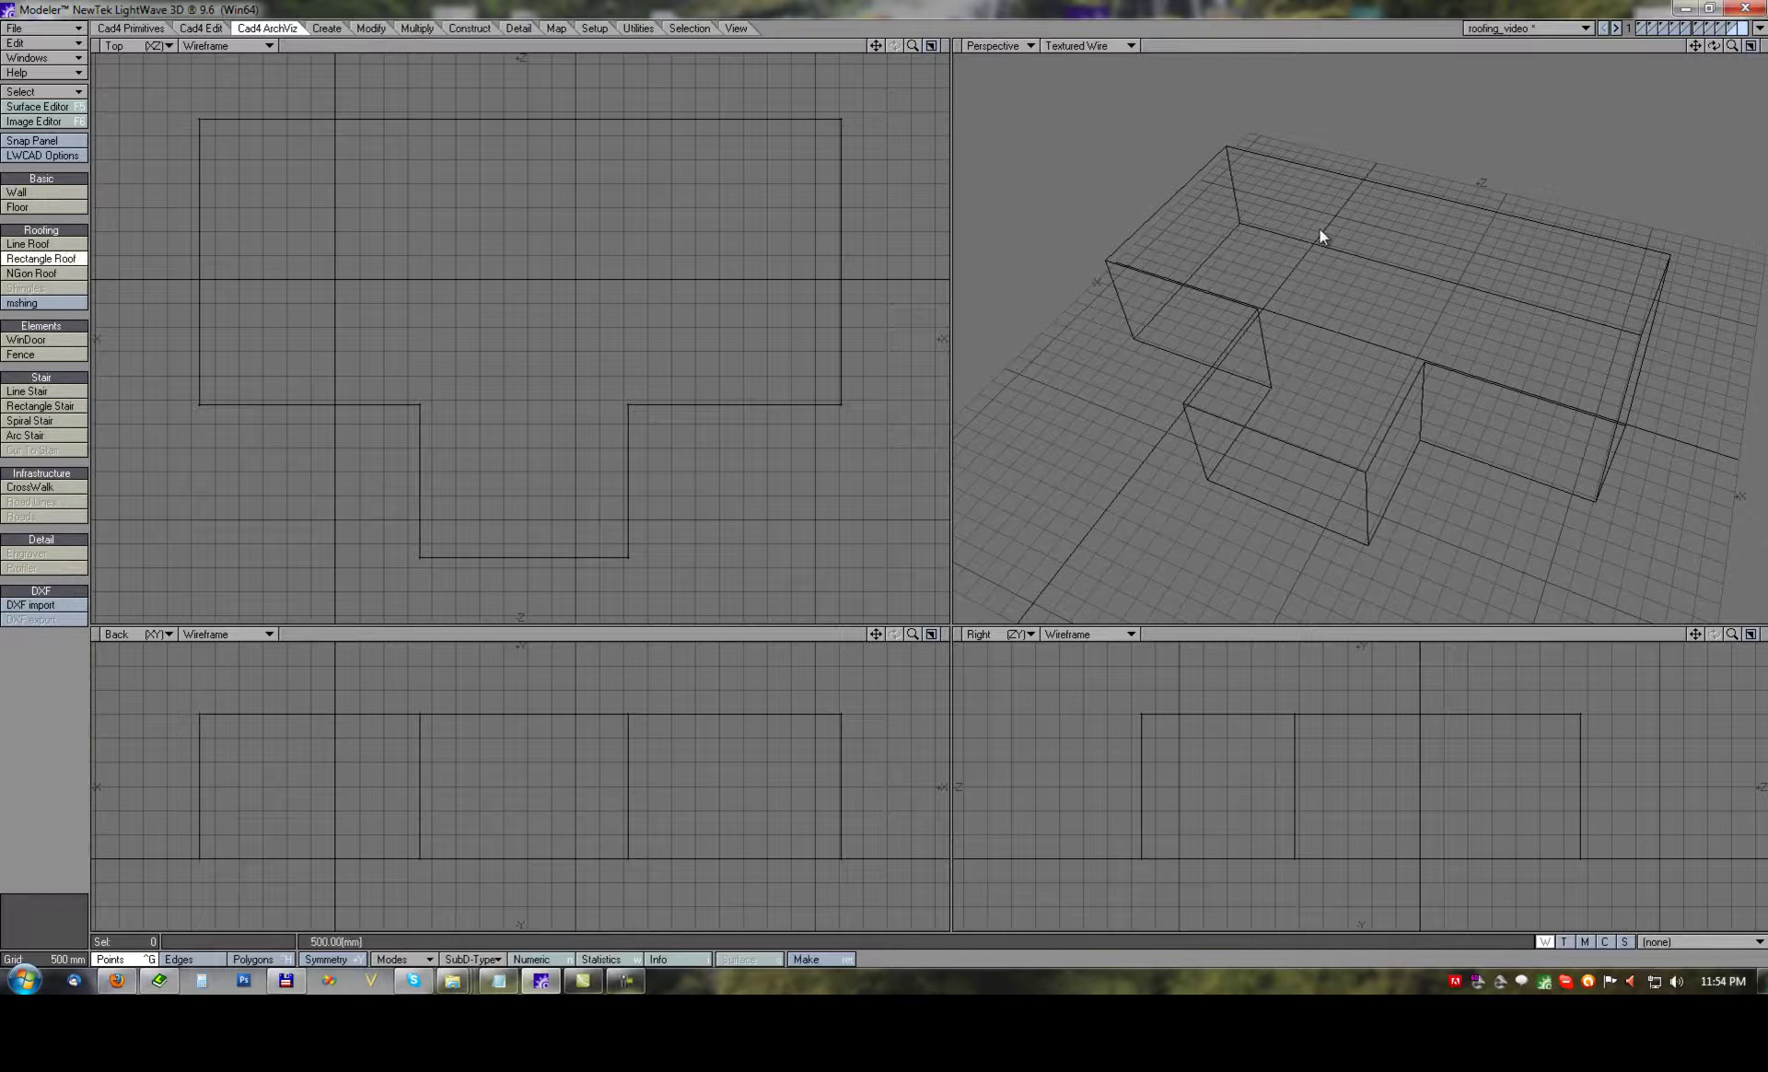
pyautogui.moveTo(1321, 230); pyautogui.dragTo(1379, 321)
pyautogui.click(1441, 351)
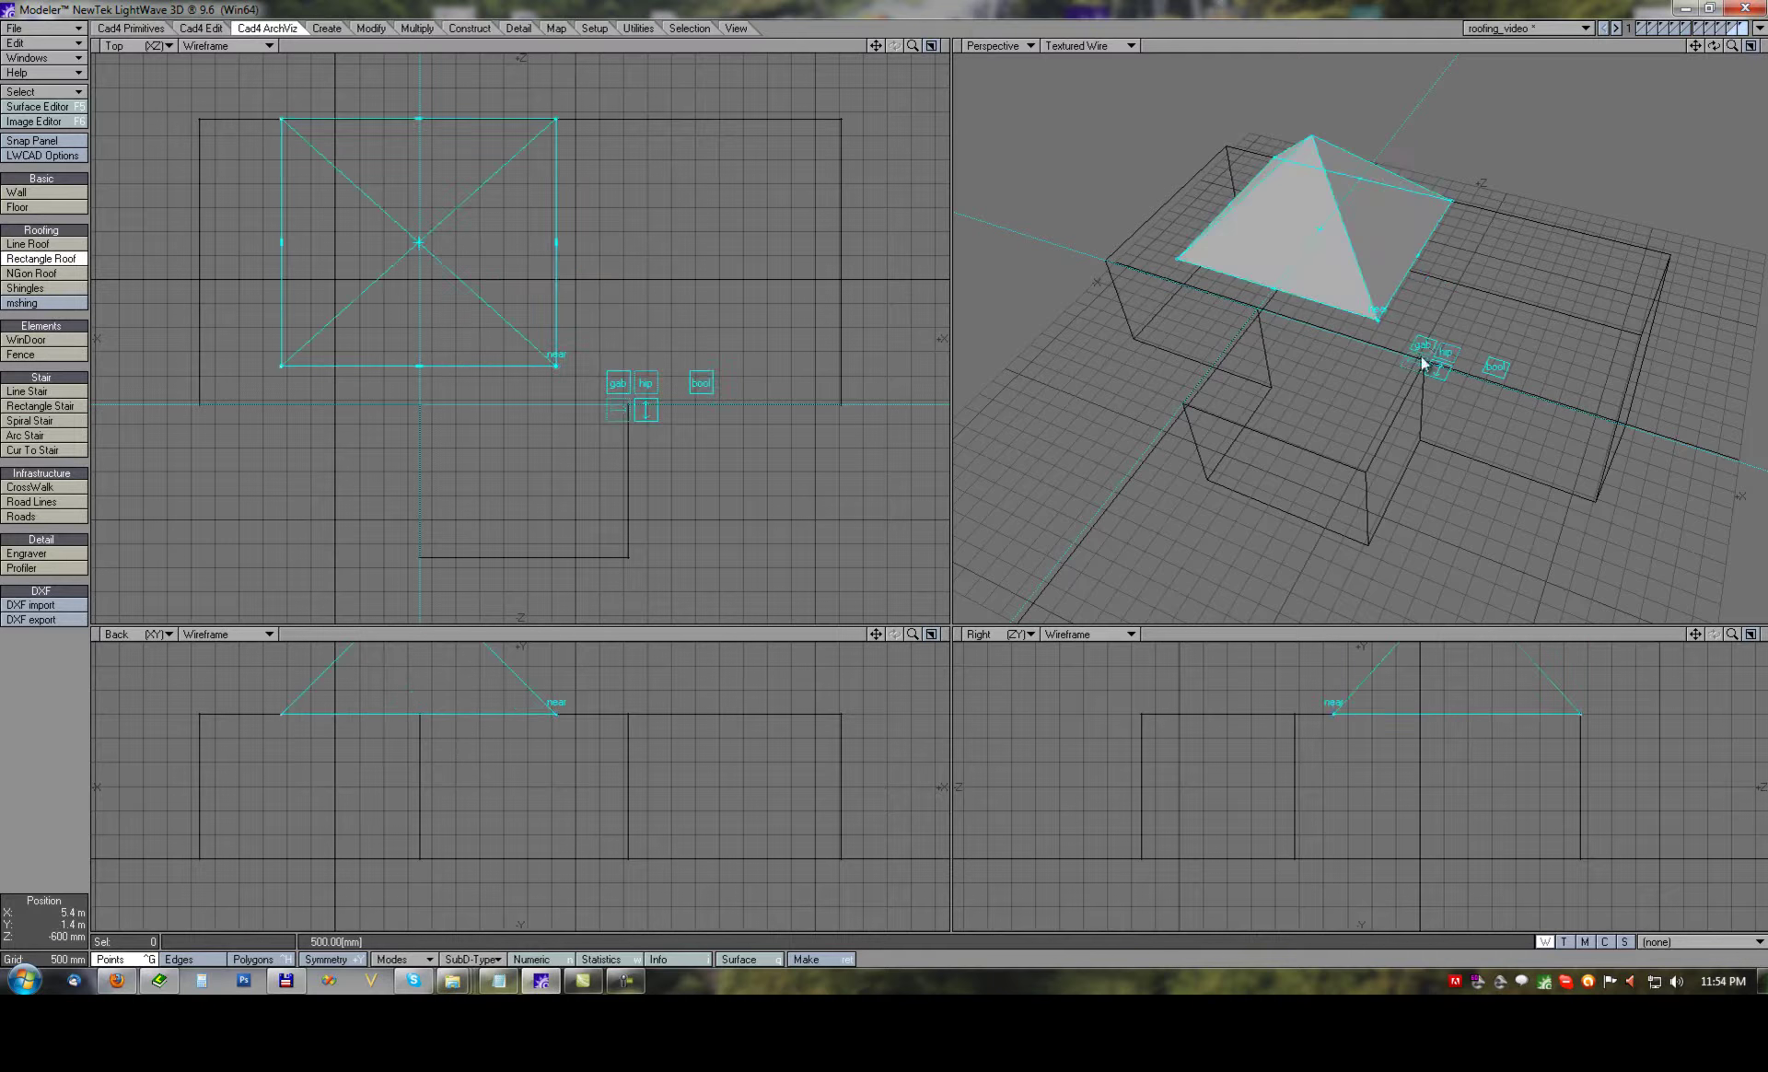
pyautogui.click(1419, 361)
pyautogui.moveTo(1452, 200); pyautogui.dragTo(1570, 232)
# Set the roof's base mode to Corner and snap its opposite corners to the corners of the main block.
pyautogui.press('n')
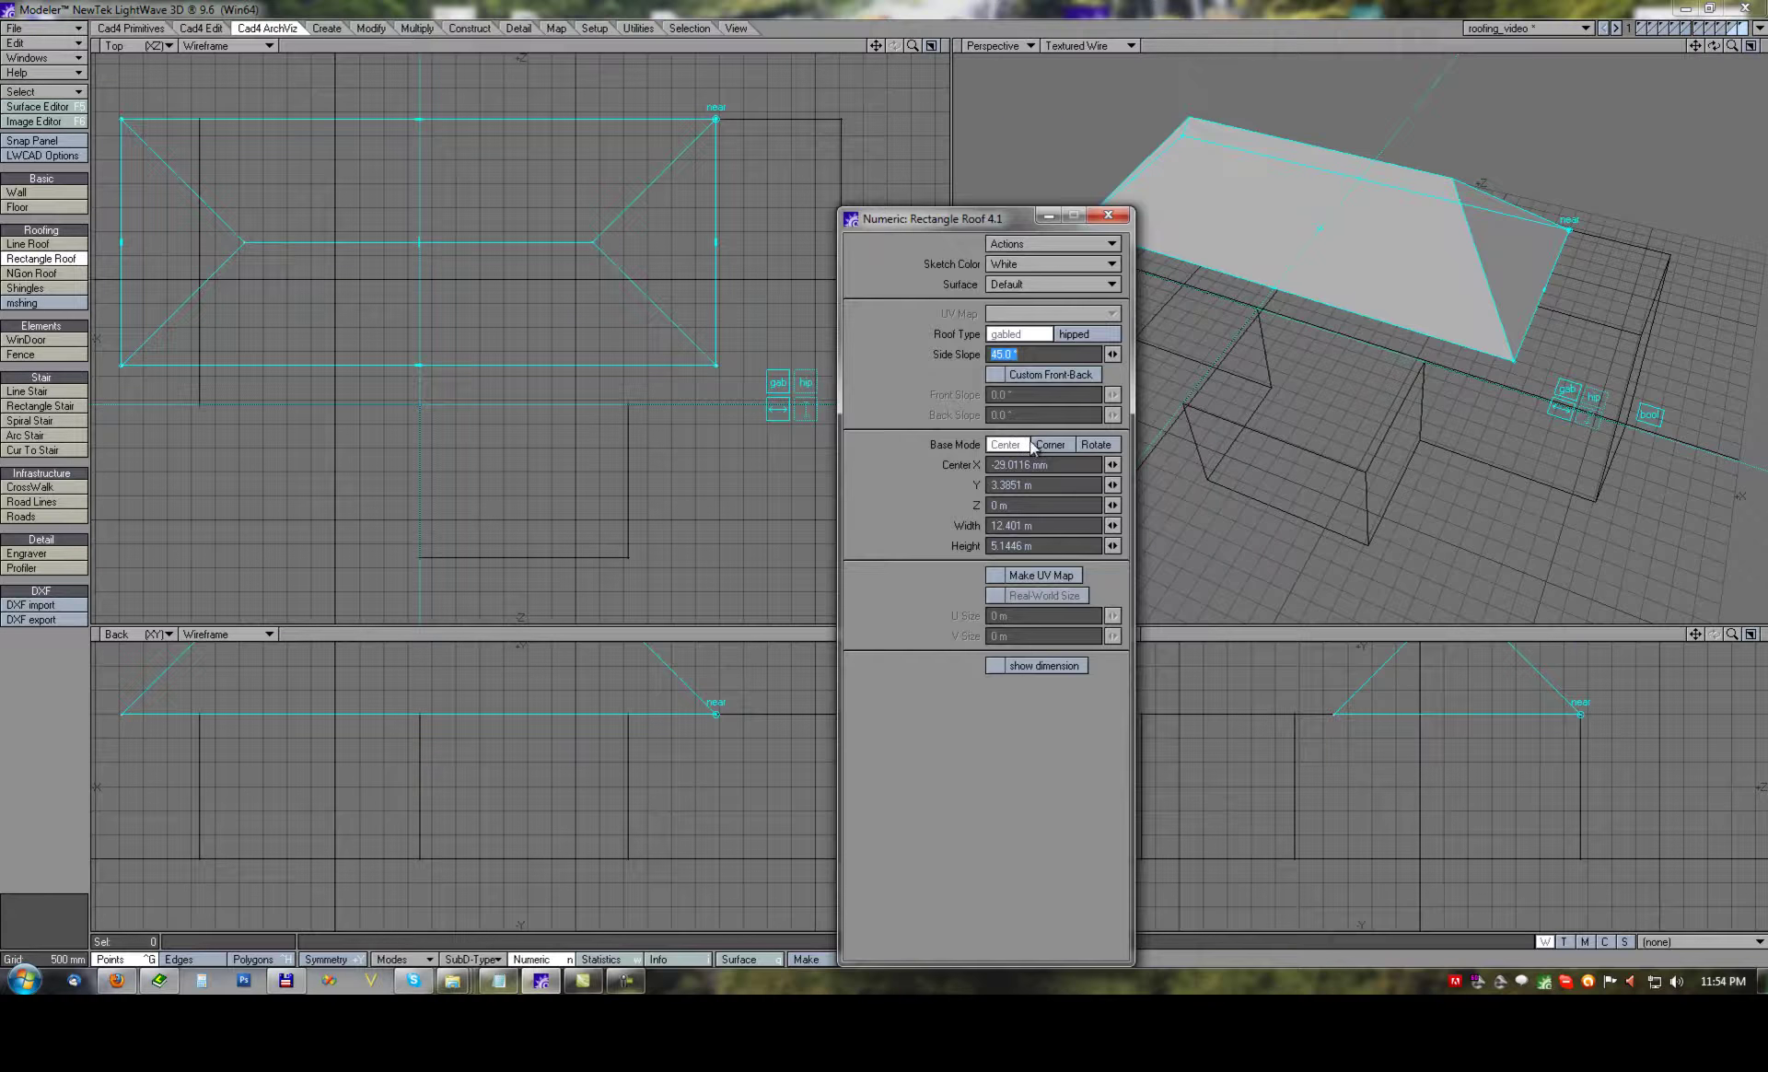
pyautogui.click(1046, 445)
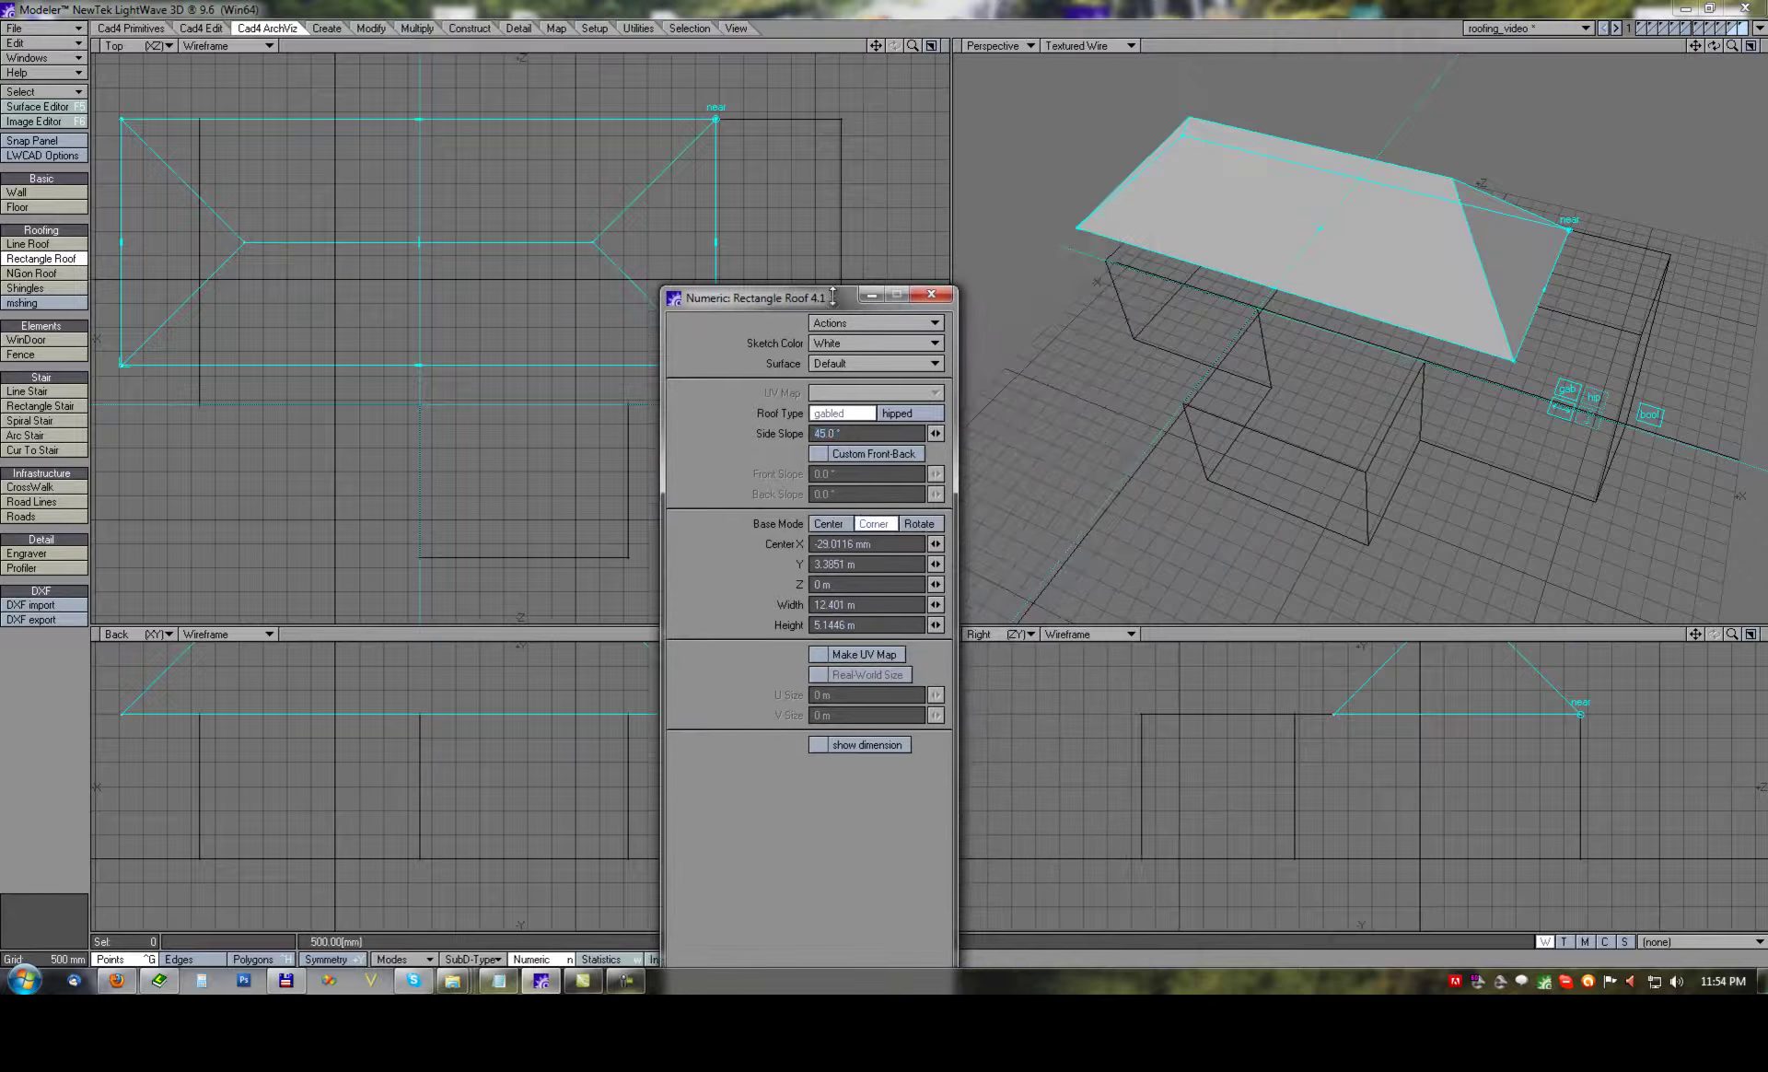
pyautogui.moveTo(1078, 227); pyautogui.dragTo(1110, 264)
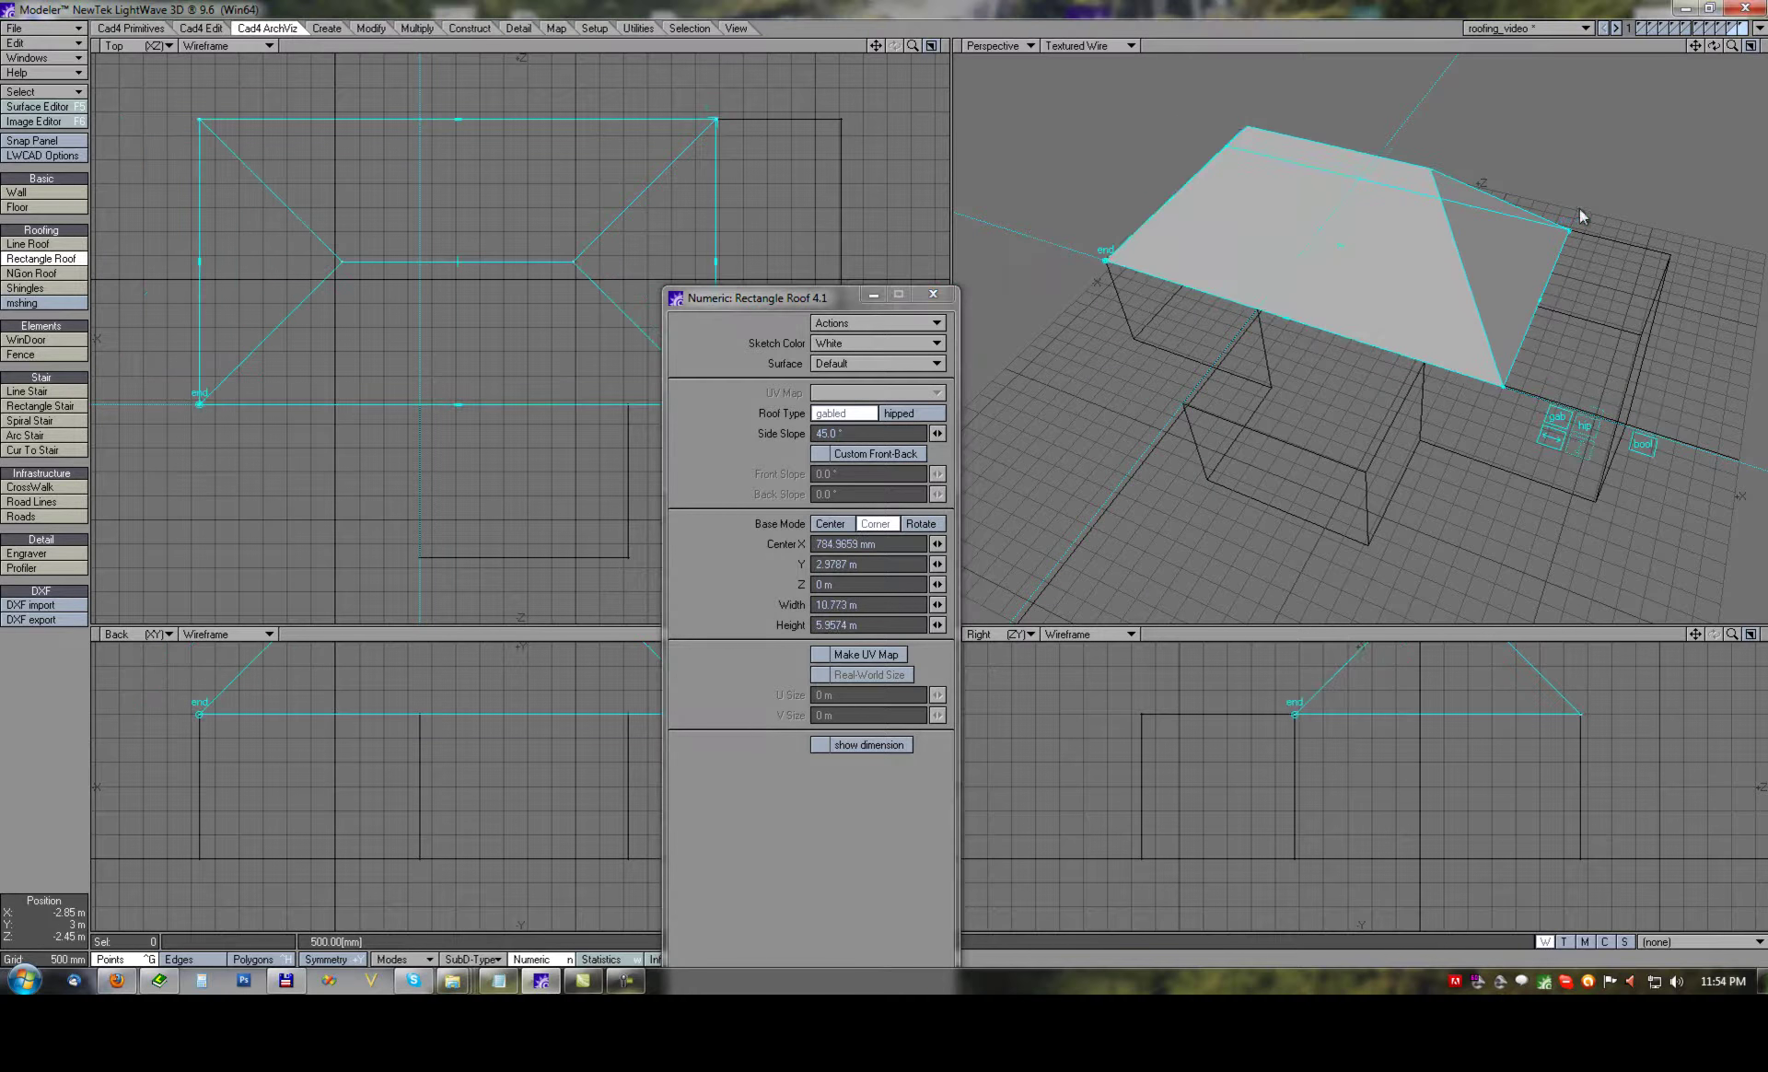
pyautogui.moveTo(1571, 226); pyautogui.dragTo(1671, 256)
pyautogui.moveTo(1397, 418)
pyautogui.keyDown('alt'); pyautogui.mouseDown()
pyautogui.moveTo(1445, 142)
pyautogui.moveTo(1397, 462)
pyautogui.moveTo(1388, 430)
pyautogui.mouseUp(); pyautogui.keyUp('alt')
pyautogui.keyDown('alt'); pyautogui.moveTo(1349, 287); pyautogui.dragTo(1289, 230); pyautogui.keyUp('alt')
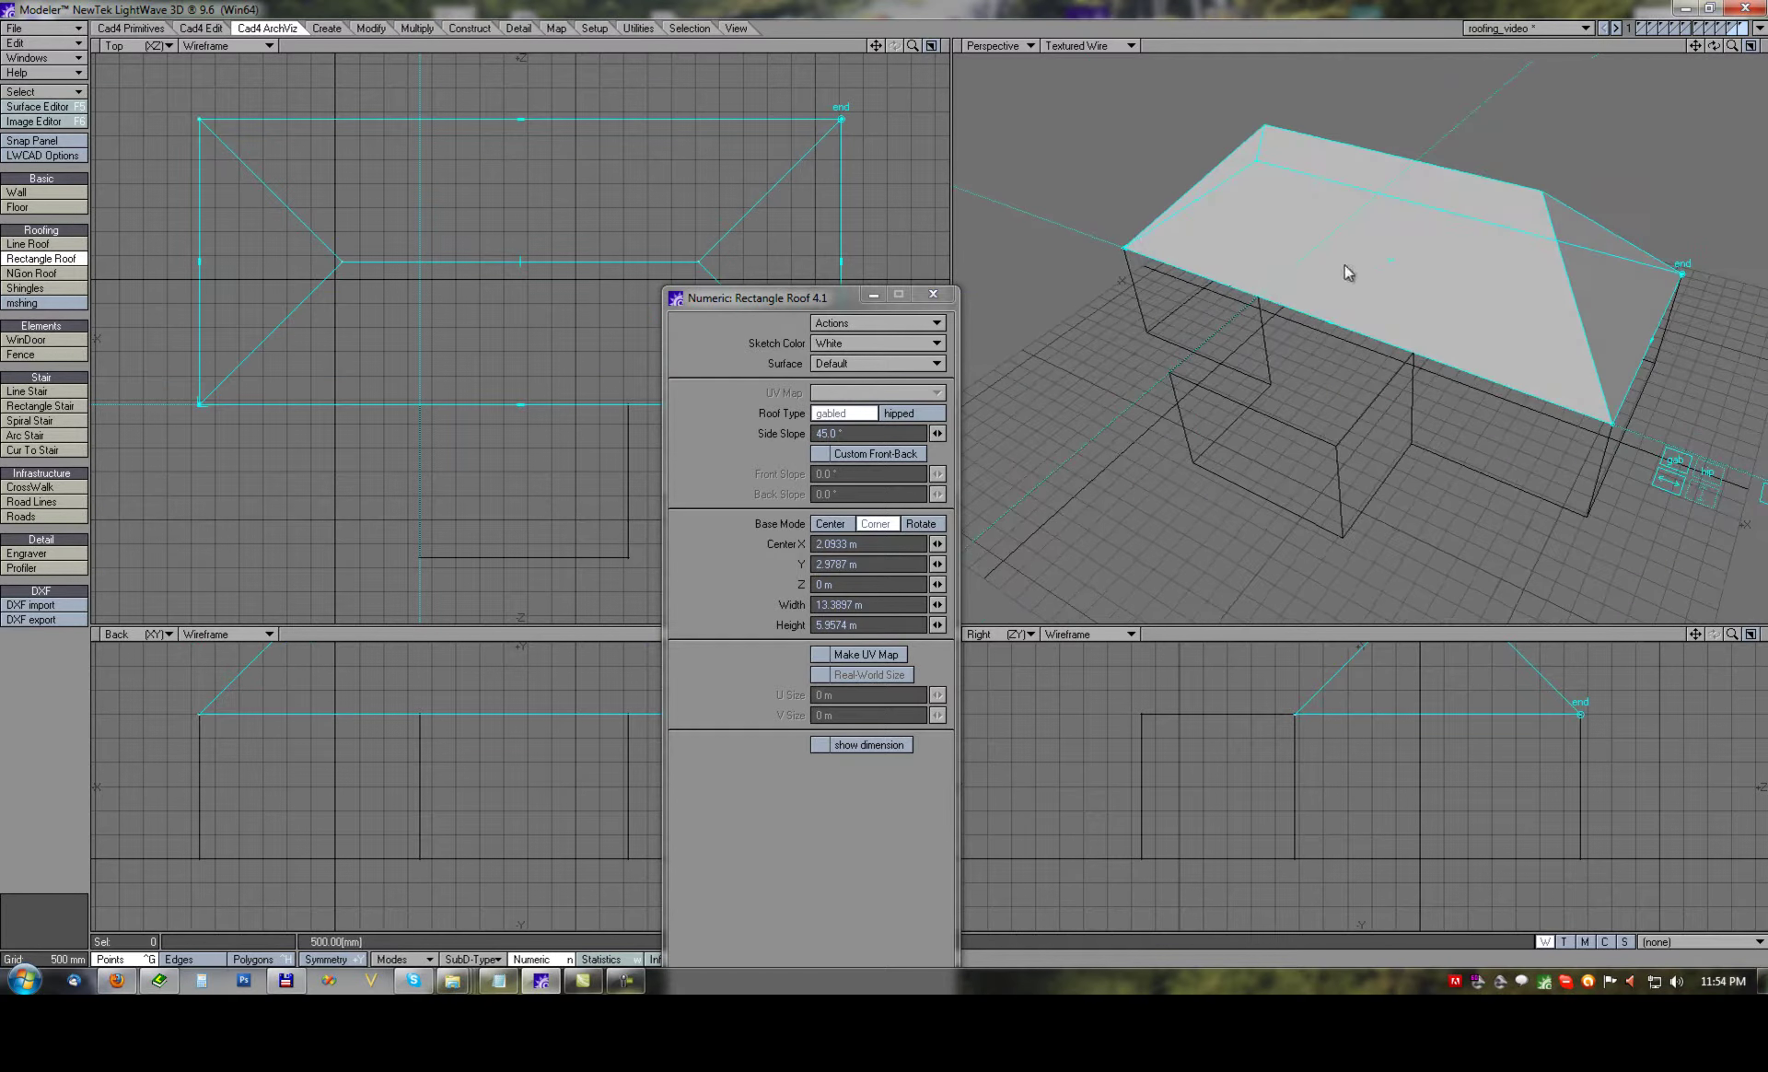
# Set the base mode to Center and add 1 m to the main roof's width and height for an even overhang.
pyautogui.click(829, 523)
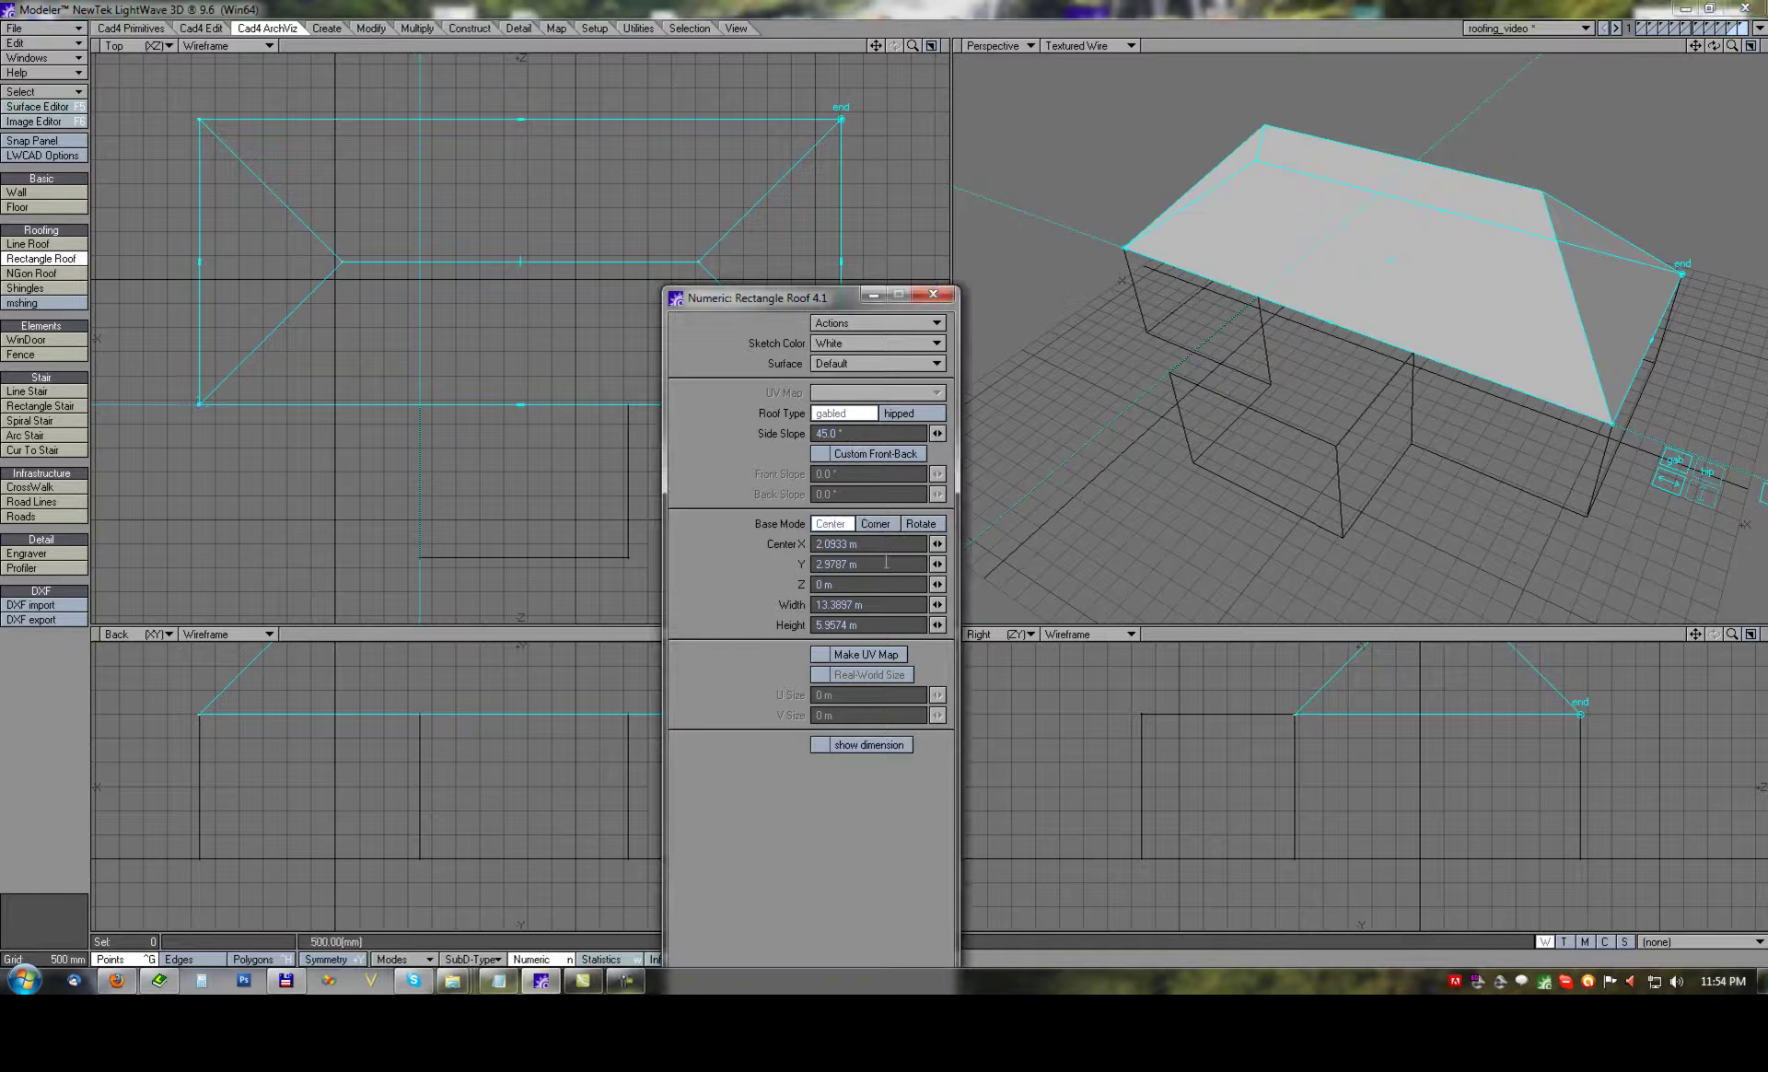
pyautogui.click(871, 604)
pyautogui.write('+1')
pyautogui.click(877, 625)
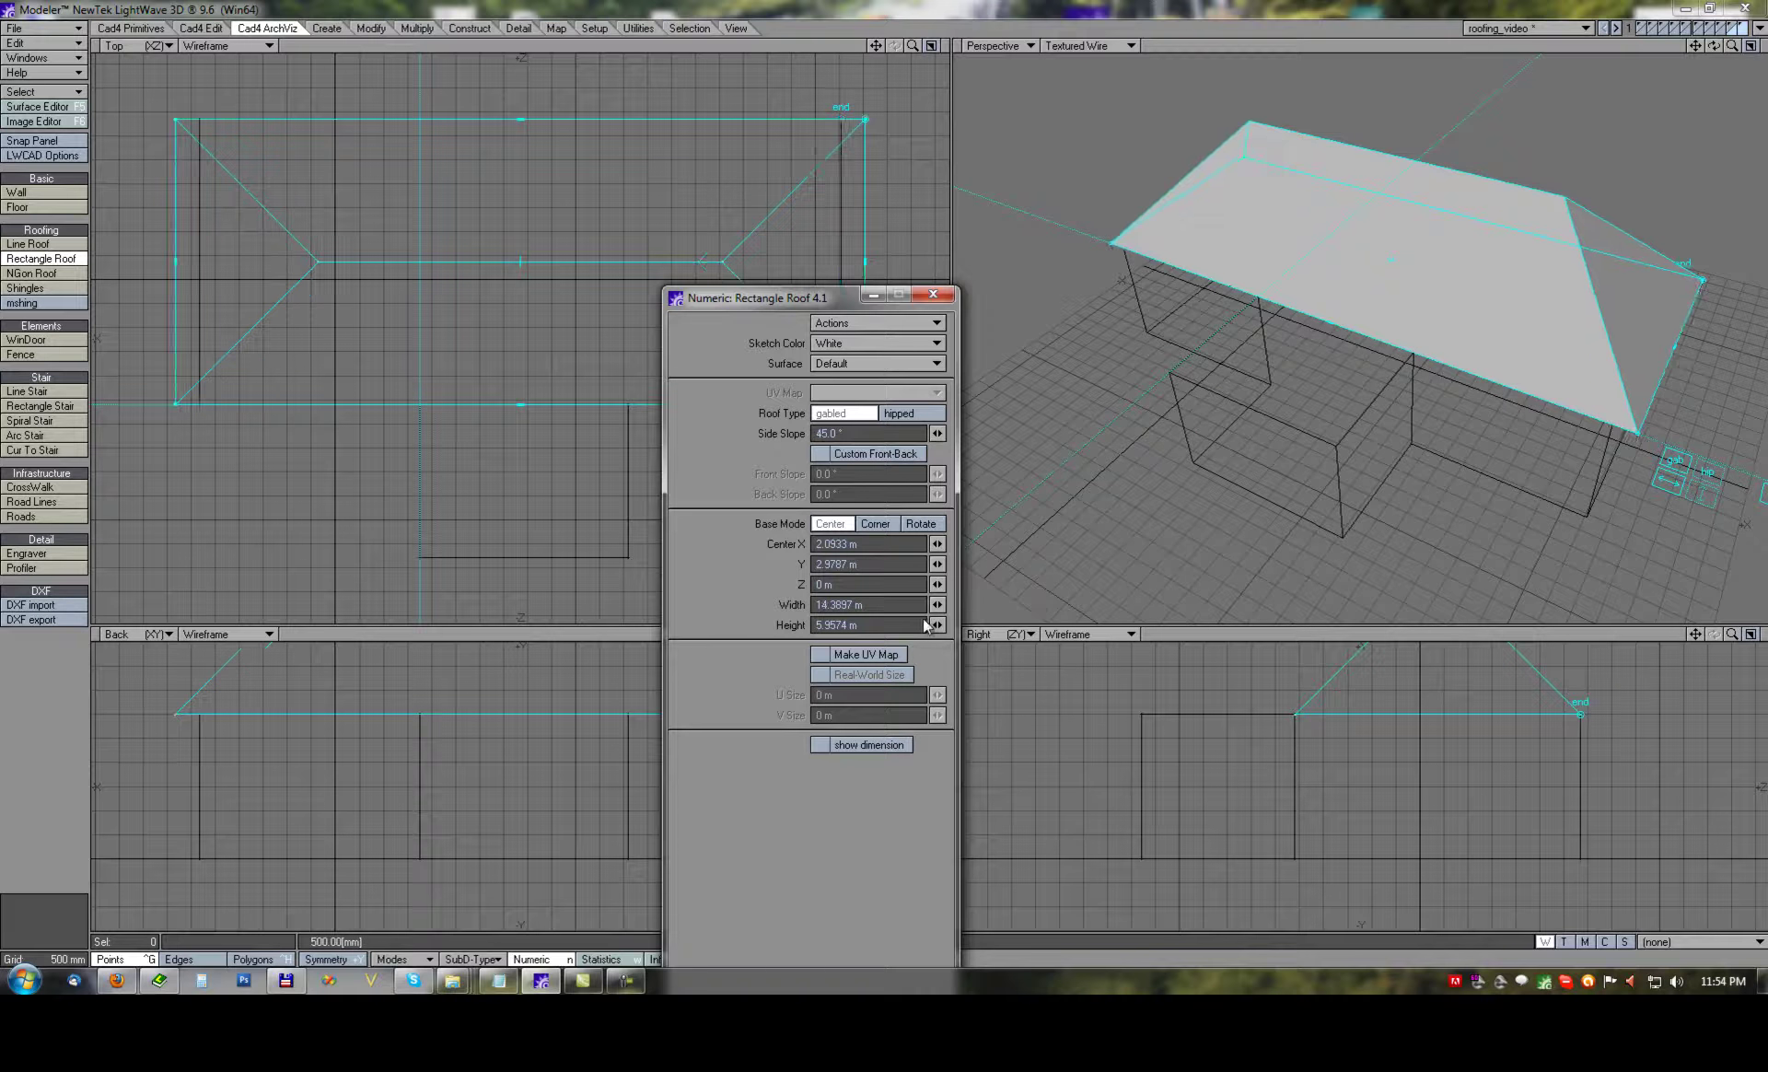
pyautogui.write('+1')
pyautogui.press('Return')
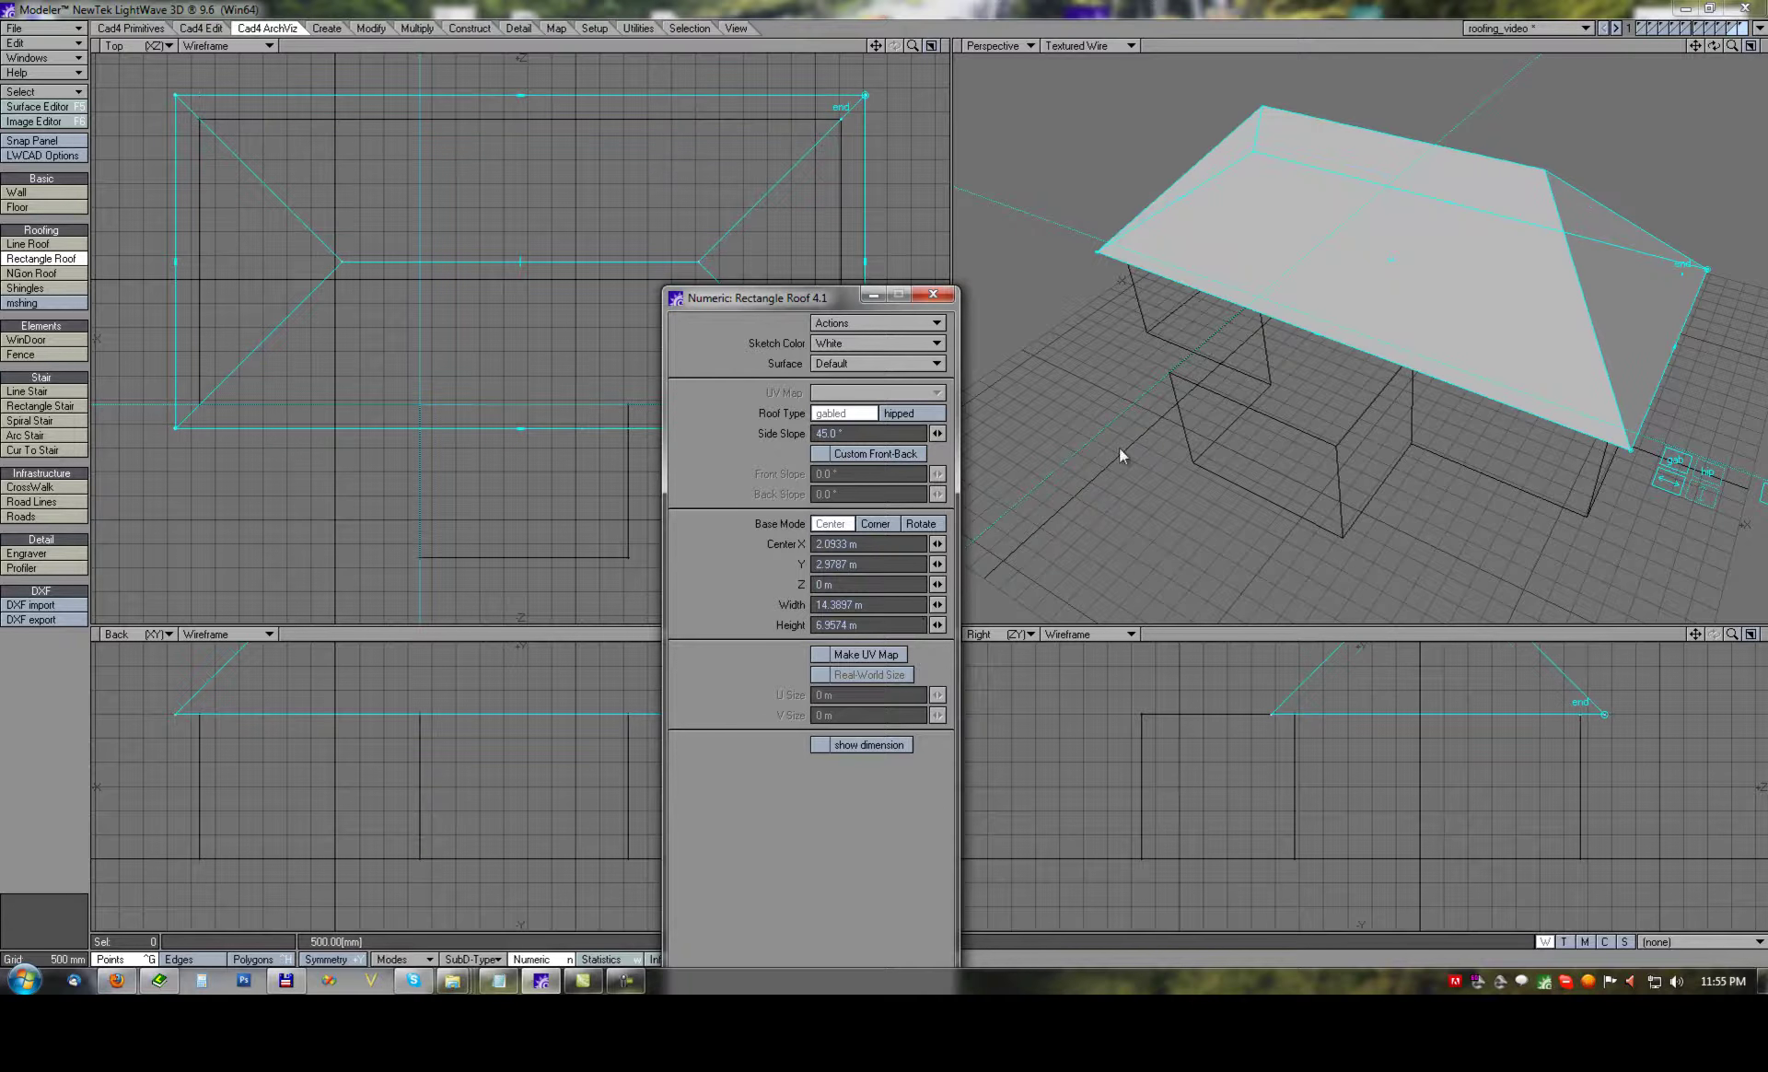
# Finish the main roof and draw a gable-ended Rectangle Roof over the projecting wing using the hipped type option, with its ridge running along the wing.
pyautogui.keyDown('alt'); pyautogui.moveTo(1220, 402); pyautogui.dragTo(1381, 385); pyautogui.keyUp('alt')
pyautogui.rightClick(1228, 404)
pyautogui.click(911, 412)
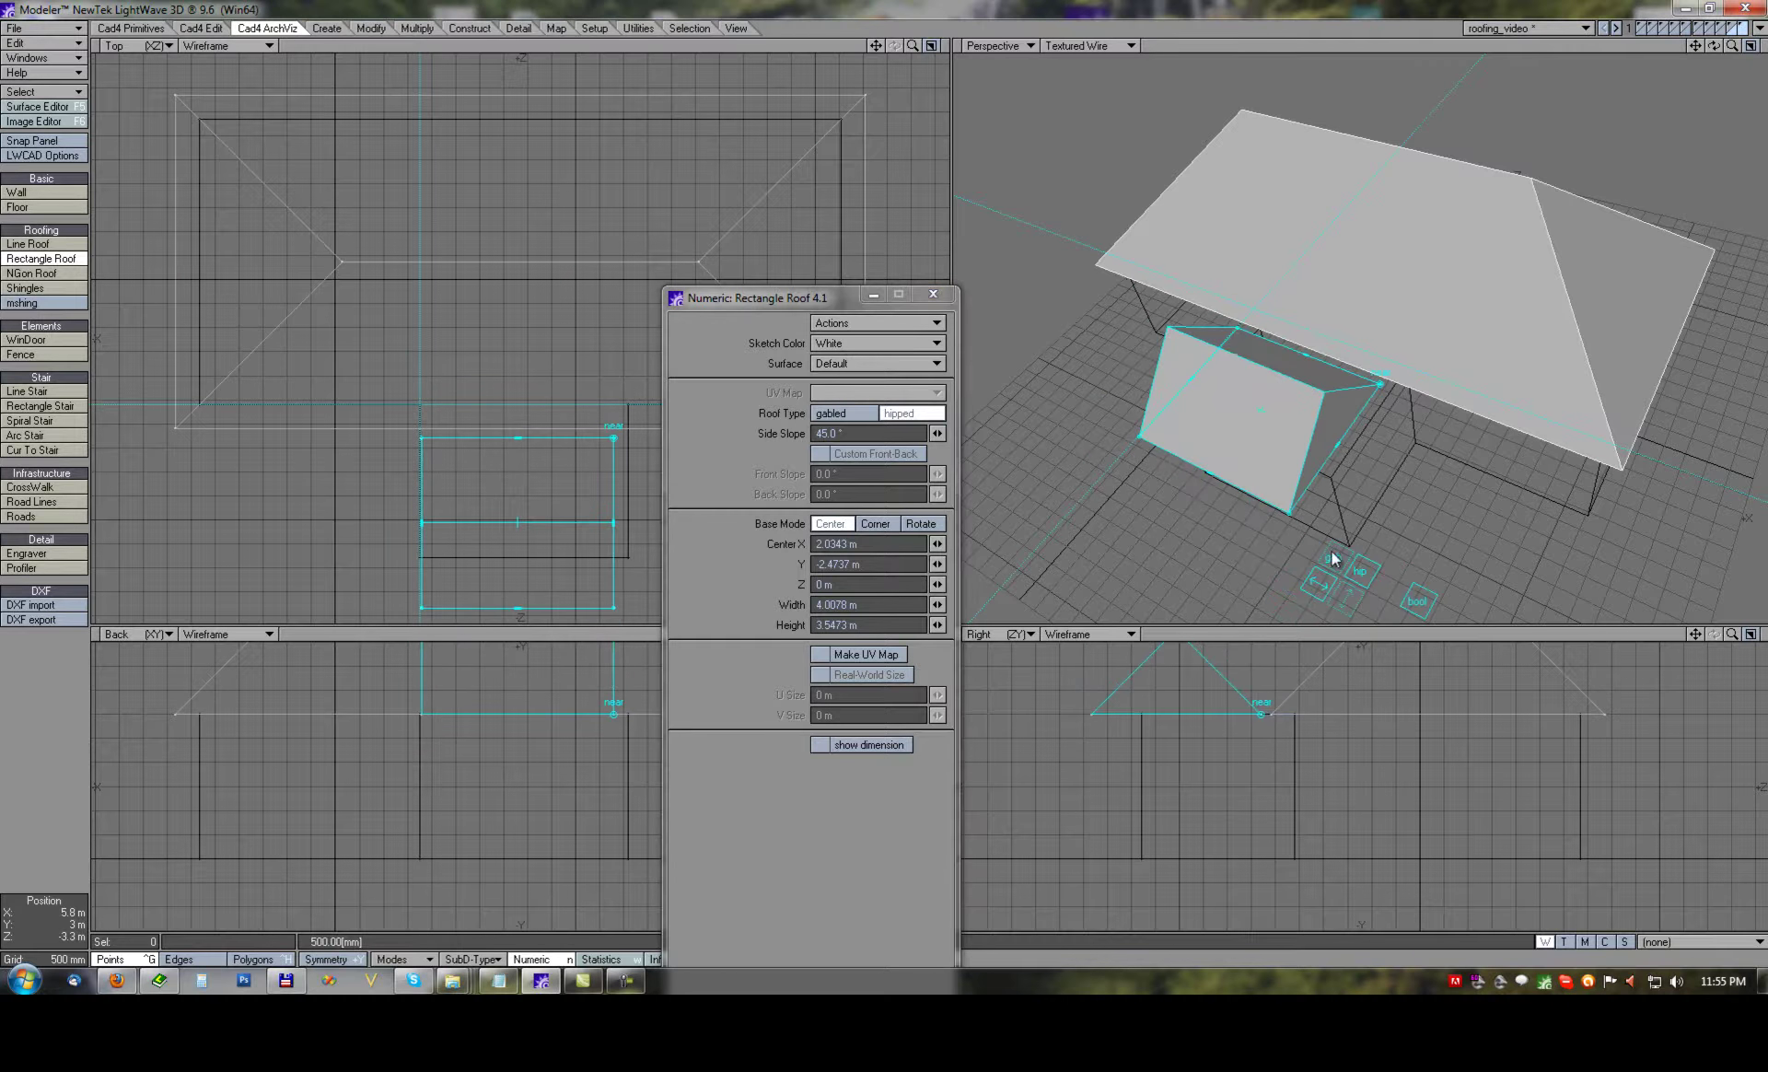
pyautogui.click(1352, 600)
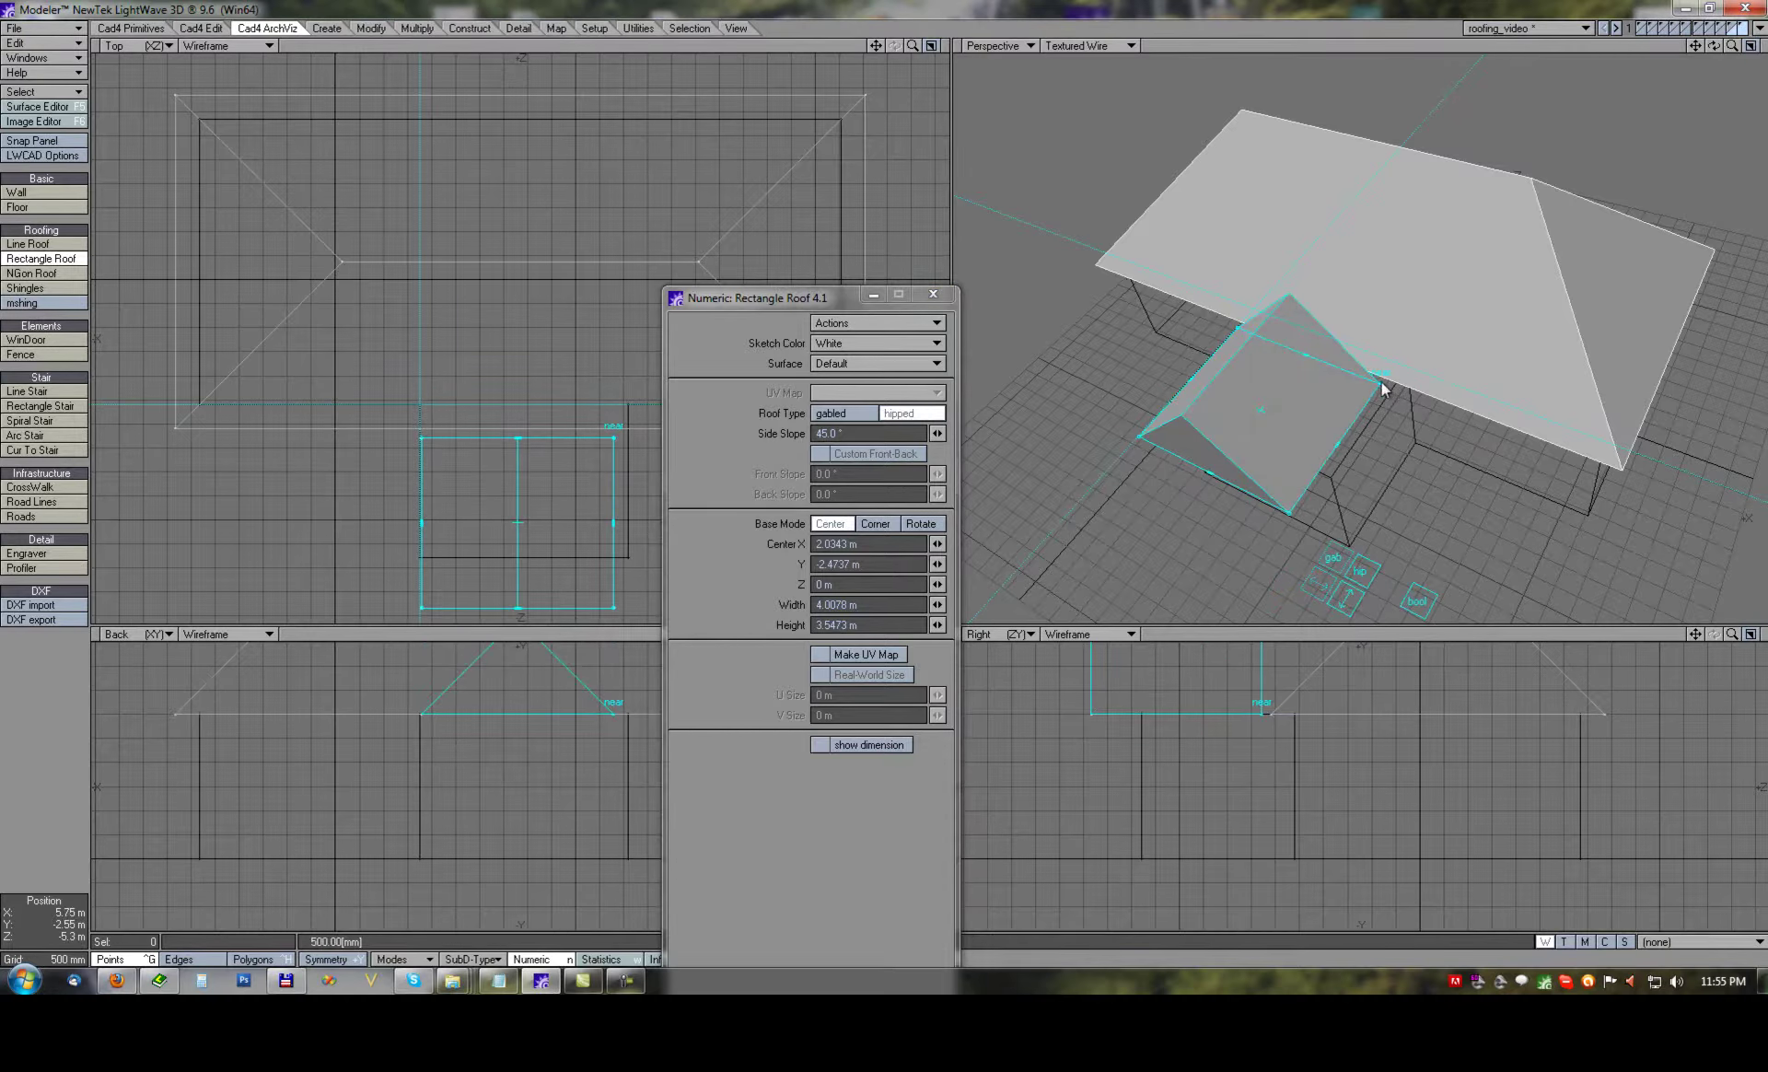
# Using Corner base mode, align the wing roof's sides and front with the wing walls and extend its back edge into the main roof.
pyautogui.keyDown('alt'); pyautogui.moveTo(613, 523); pyautogui.dragTo(557, 395); pyautogui.keyUp('alt')
pyautogui.click(875, 524)
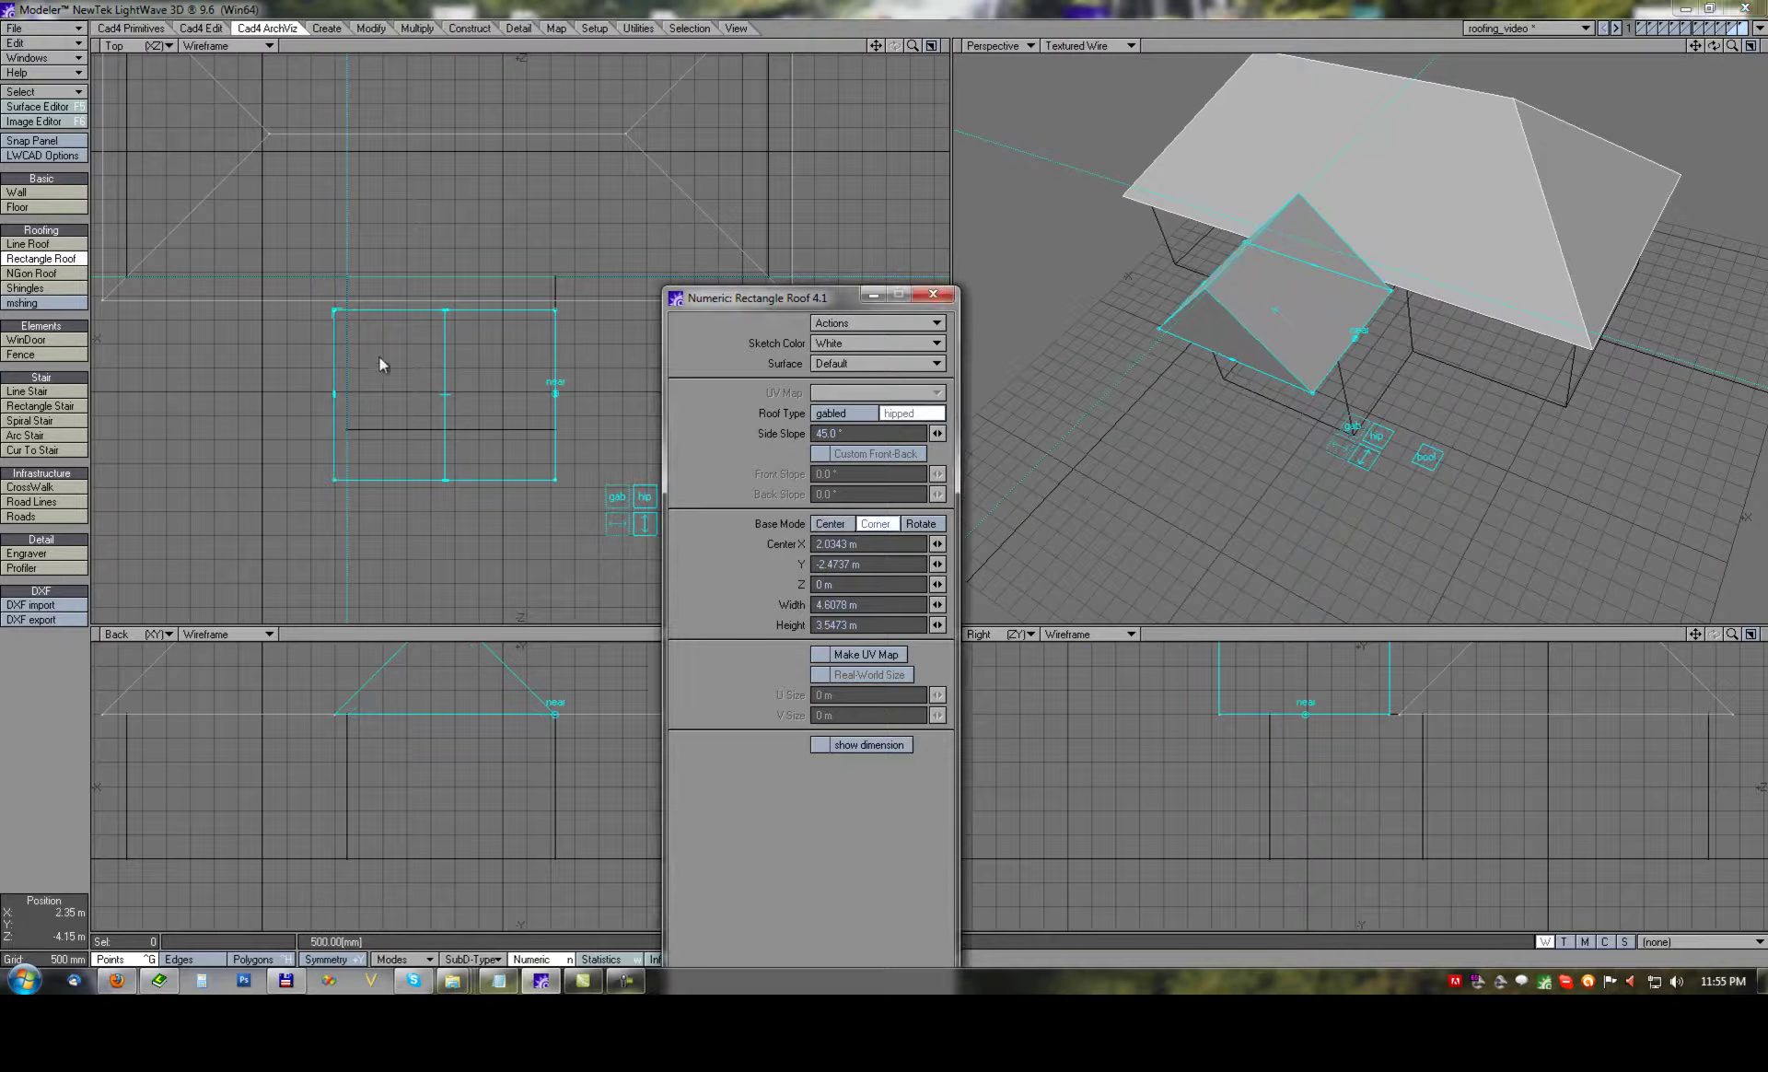
pyautogui.moveTo(335, 395); pyautogui.dragTo(348, 387)
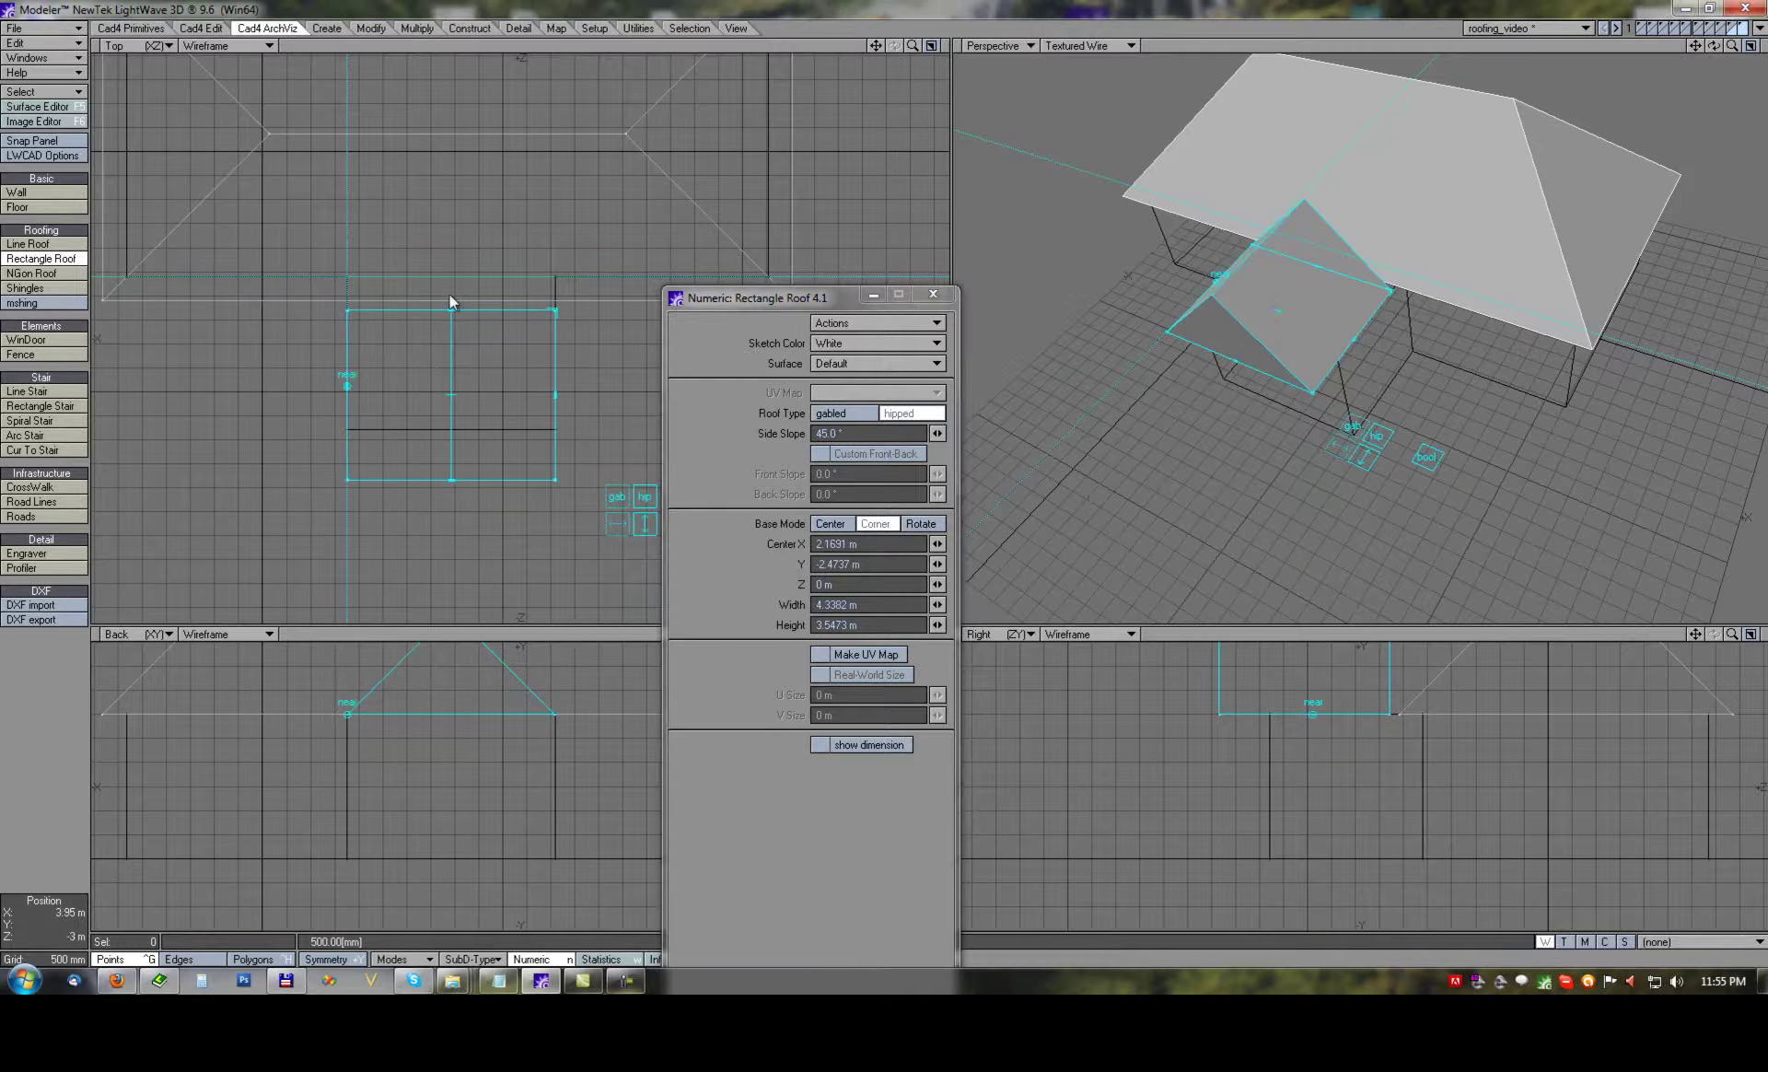
pyautogui.moveTo(446, 291); pyautogui.dragTo(445, 168)
pyautogui.moveTo(447, 489); pyautogui.dragTo(428, 429)
# Set the base mode to Center, add 1 m to the wing roof's width for side overhangs, and finish the roof.
pyautogui.click(830, 523)
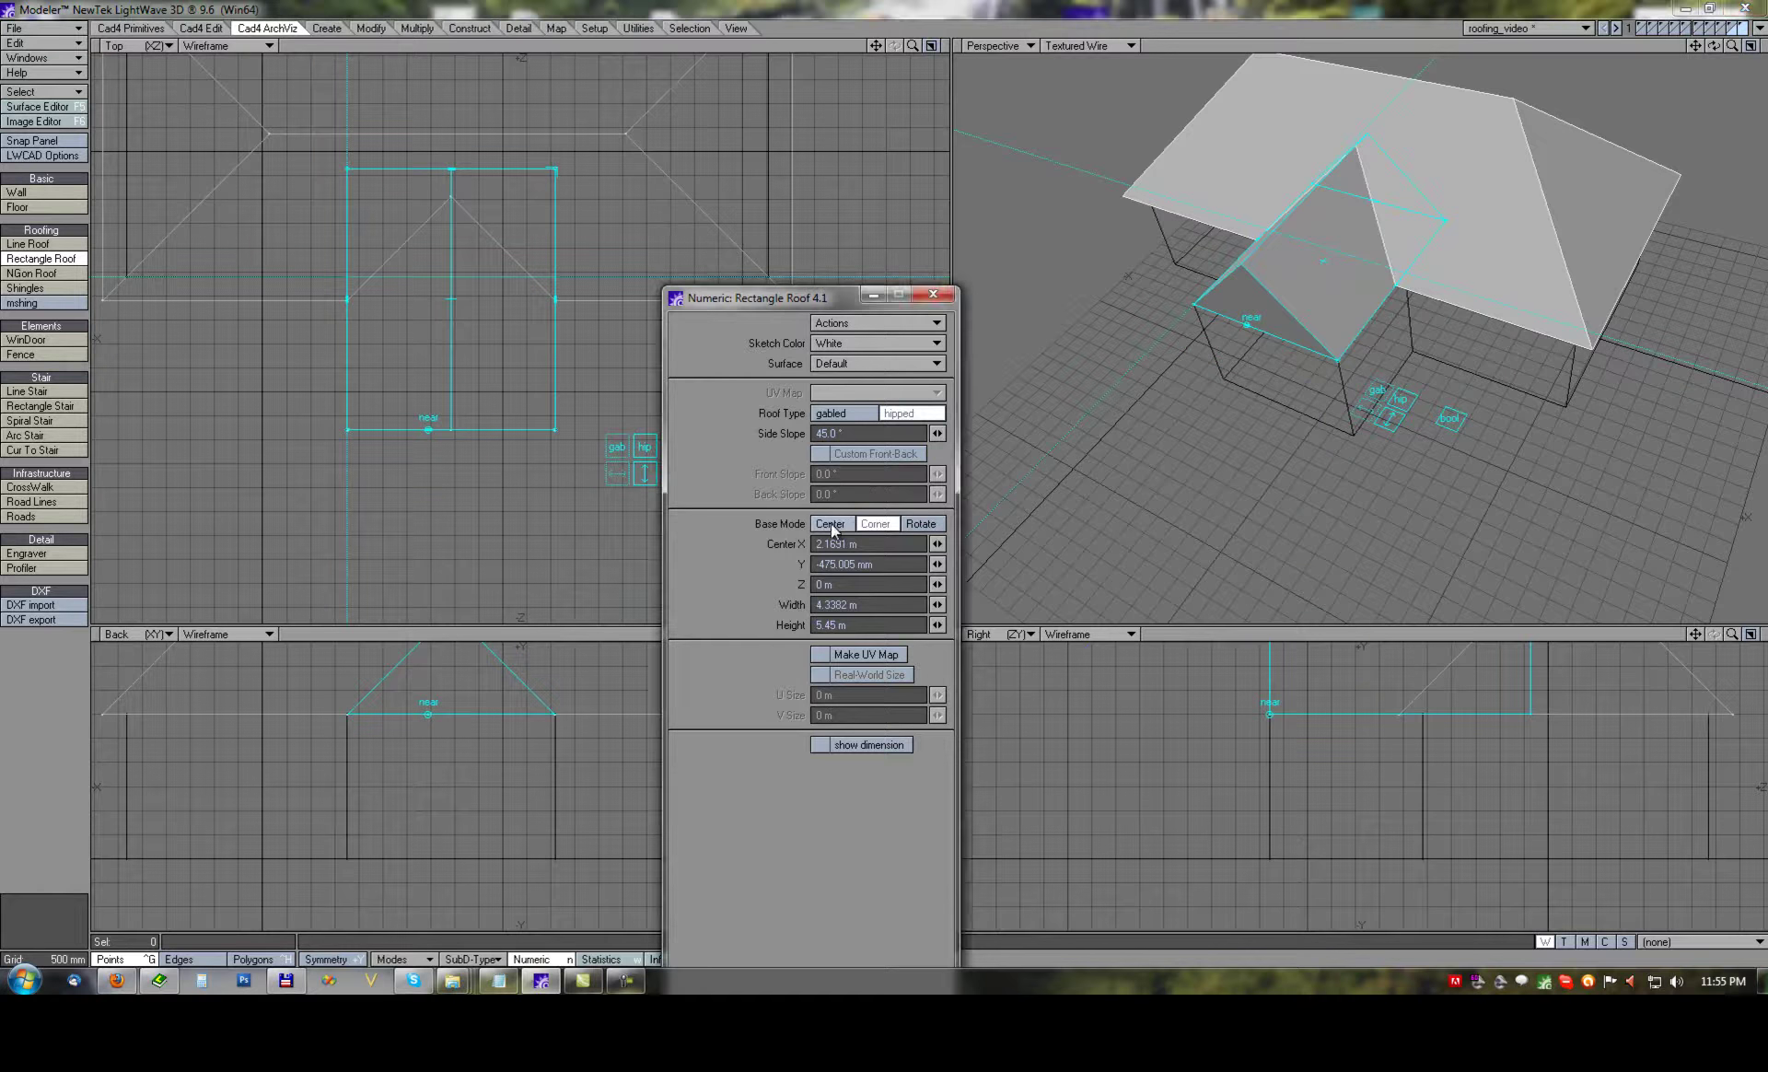
pyautogui.moveTo(815, 300); pyautogui.dragTo(805, 130)
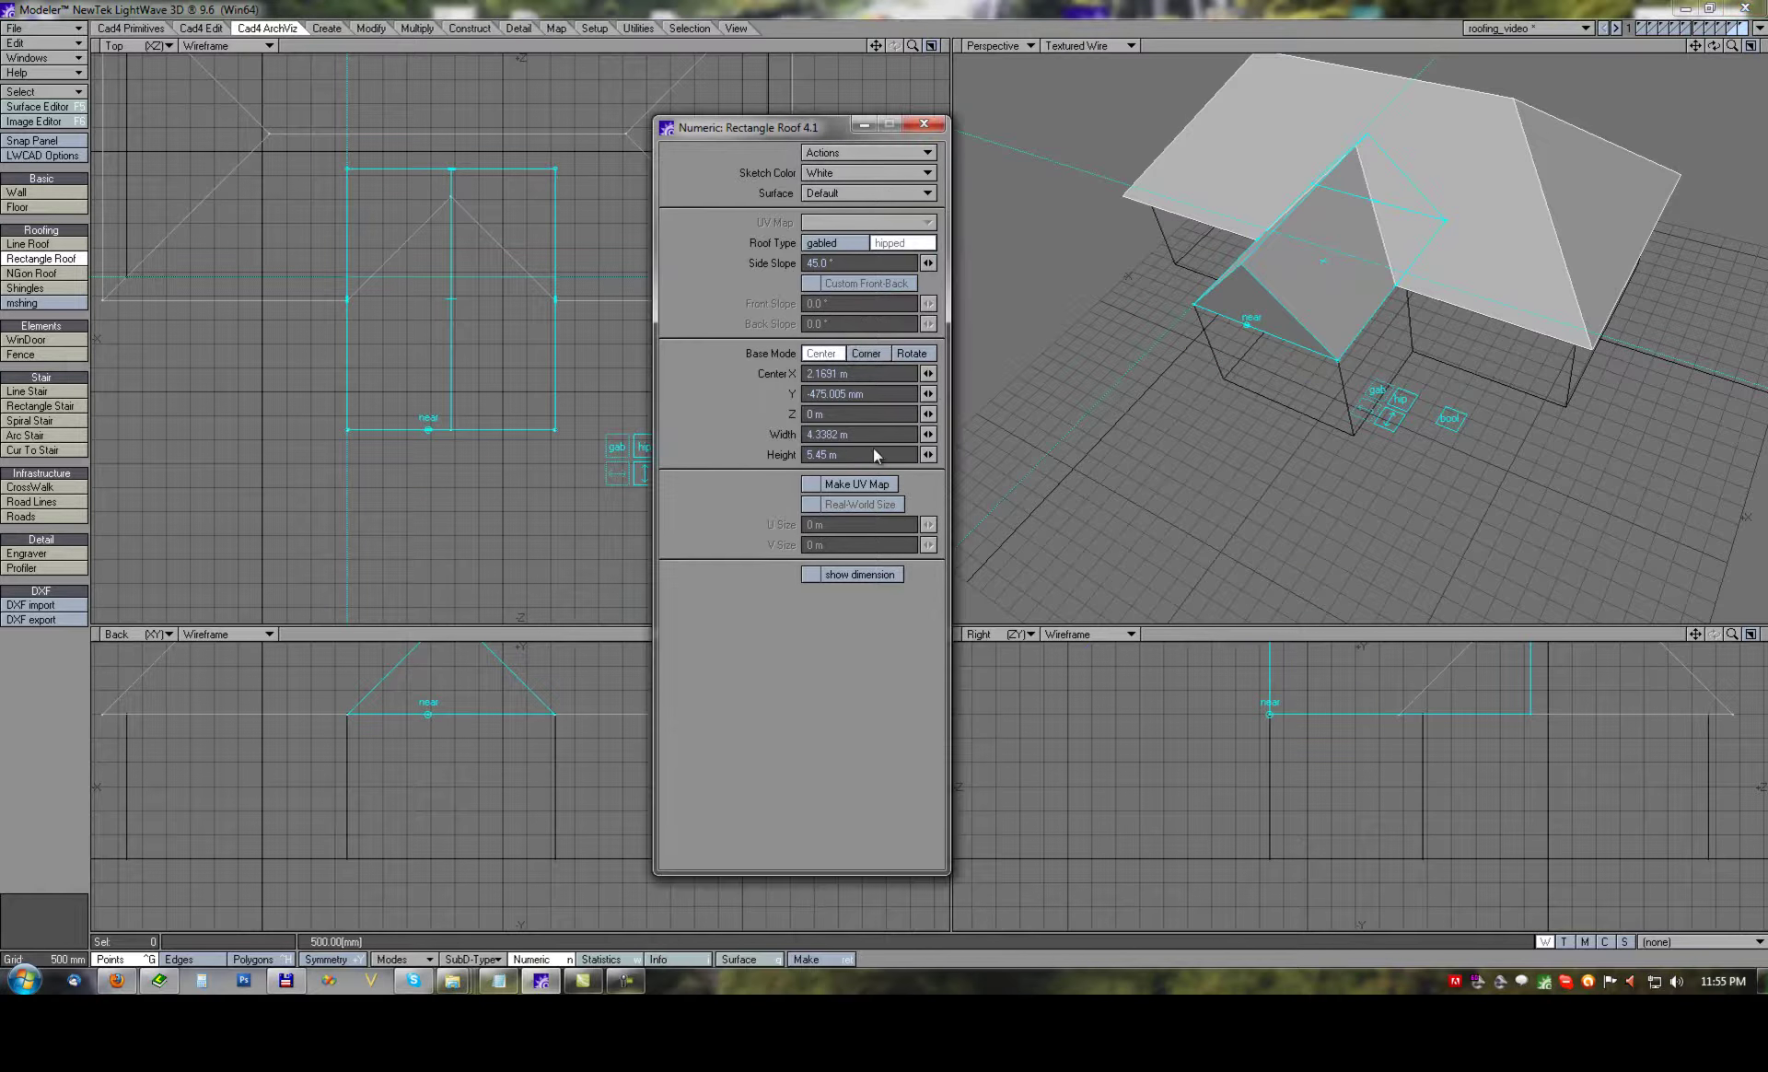
pyautogui.moveTo(1332, 356)
pyautogui.keyDown('alt'); pyautogui.mouseDown()
pyautogui.moveTo(1382, 364)
pyautogui.moveTo(1350, 377)
pyautogui.mouseUp(); pyautogui.keyUp('alt')
pyautogui.click(853, 435)
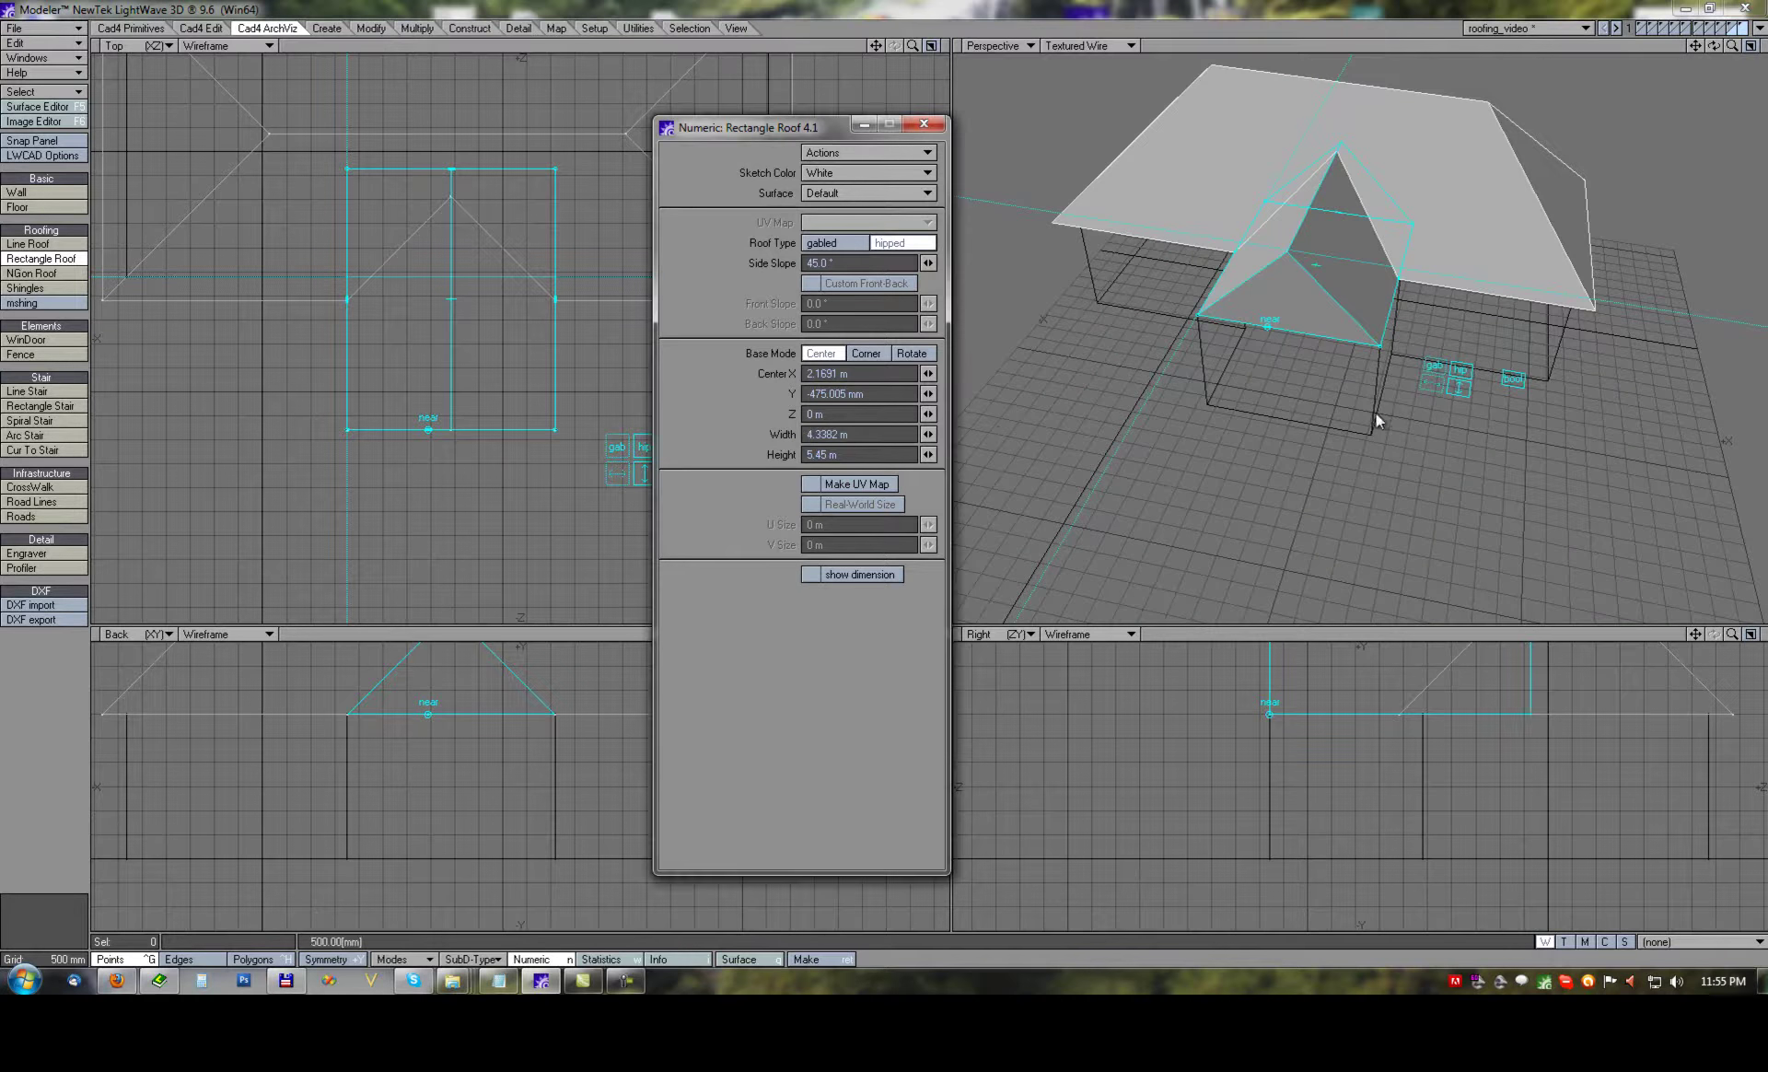
pyautogui.write('+1')
pyautogui.press('Tab')
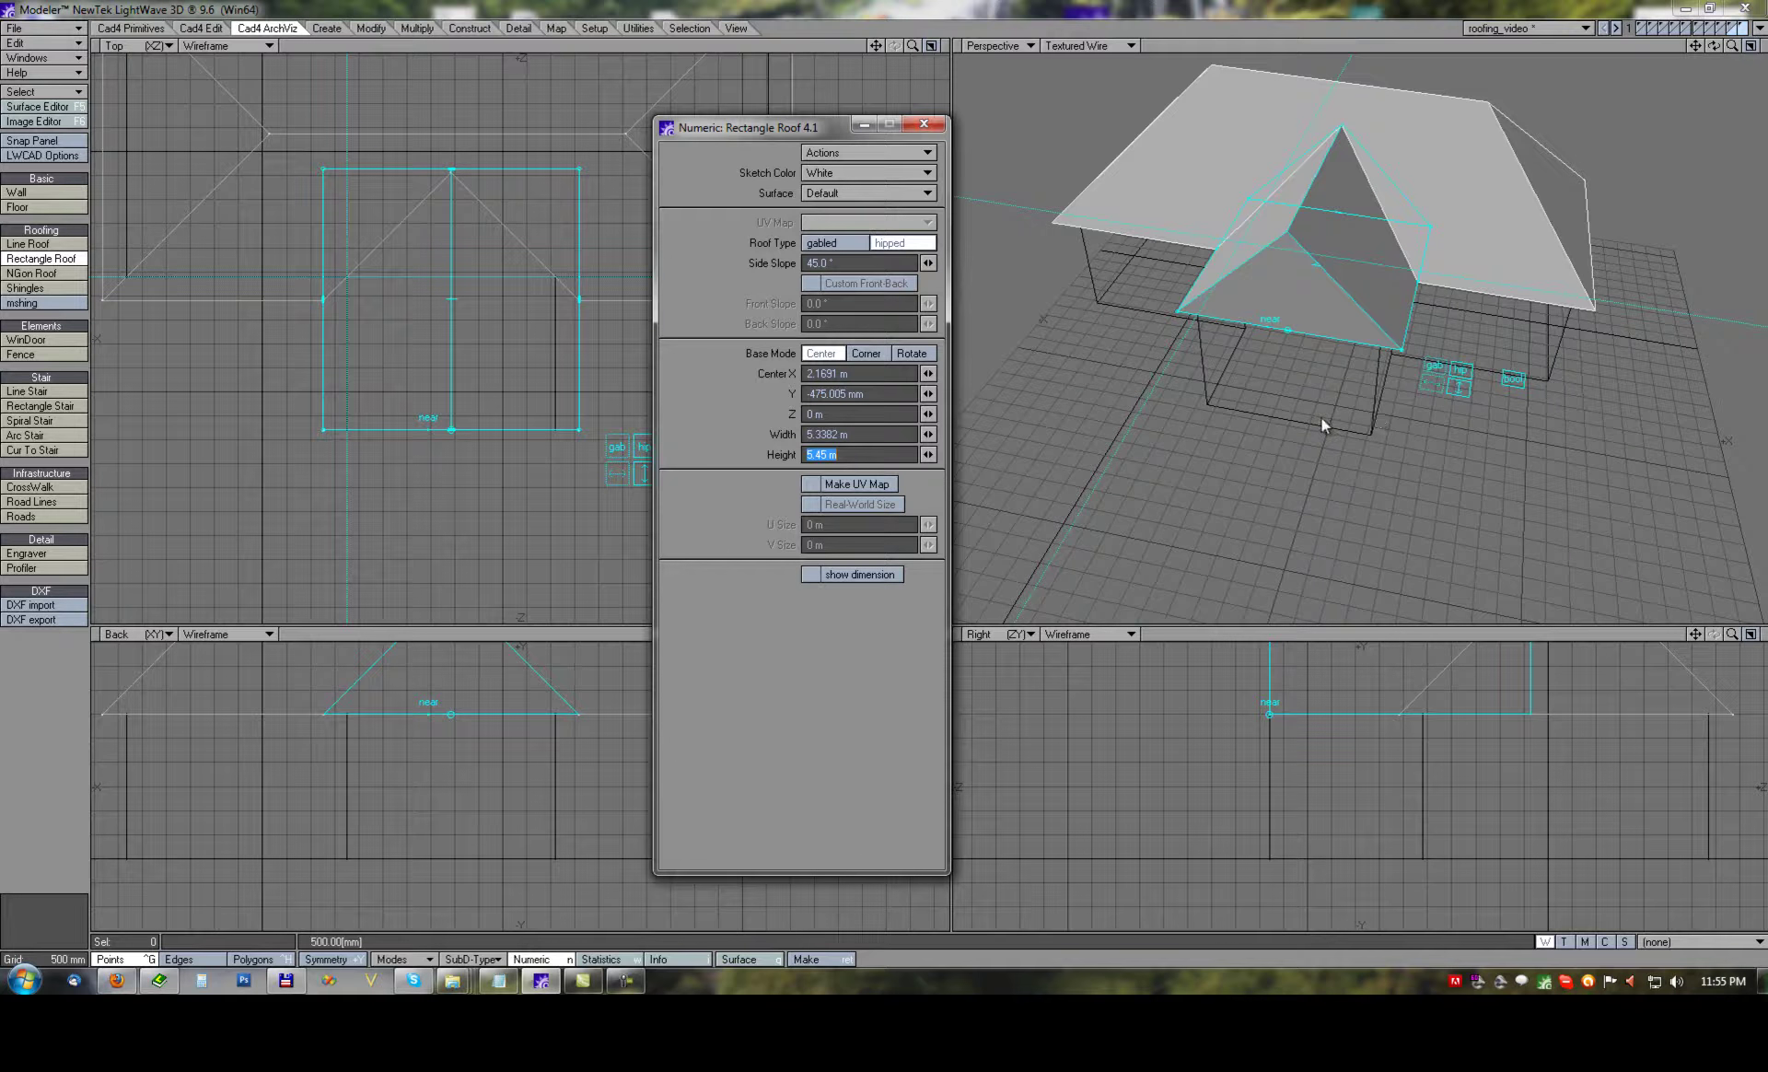
pyautogui.press('Return')
pyautogui.rightClick(1199, 456)
# Select the wing's front gable polygon and use Mass Offset on its two sloping edges to split off narrow strips inside the gable.
pyautogui.keyDown('alt'); pyautogui.moveTo(1304, 333); pyautogui.dragTo(1375, 321); pyautogui.keyUp('alt')
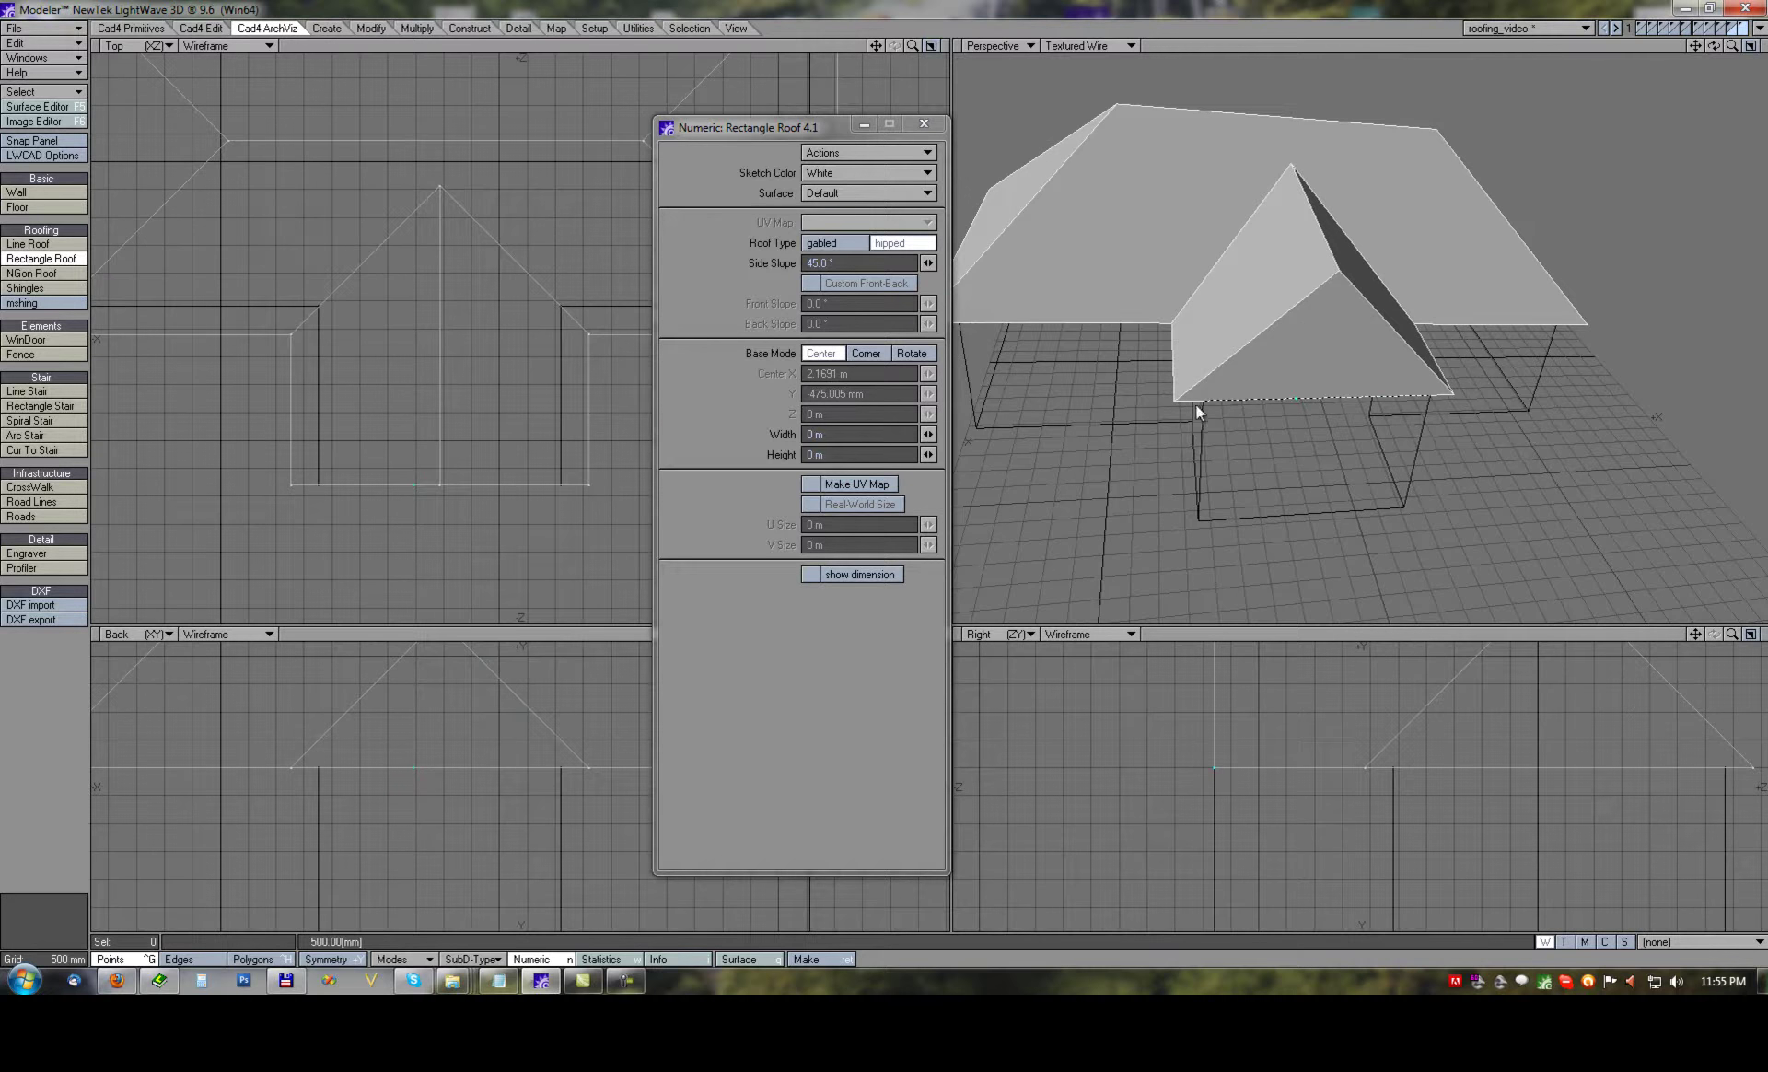
pyautogui.hotkey('ctrl', 'h')
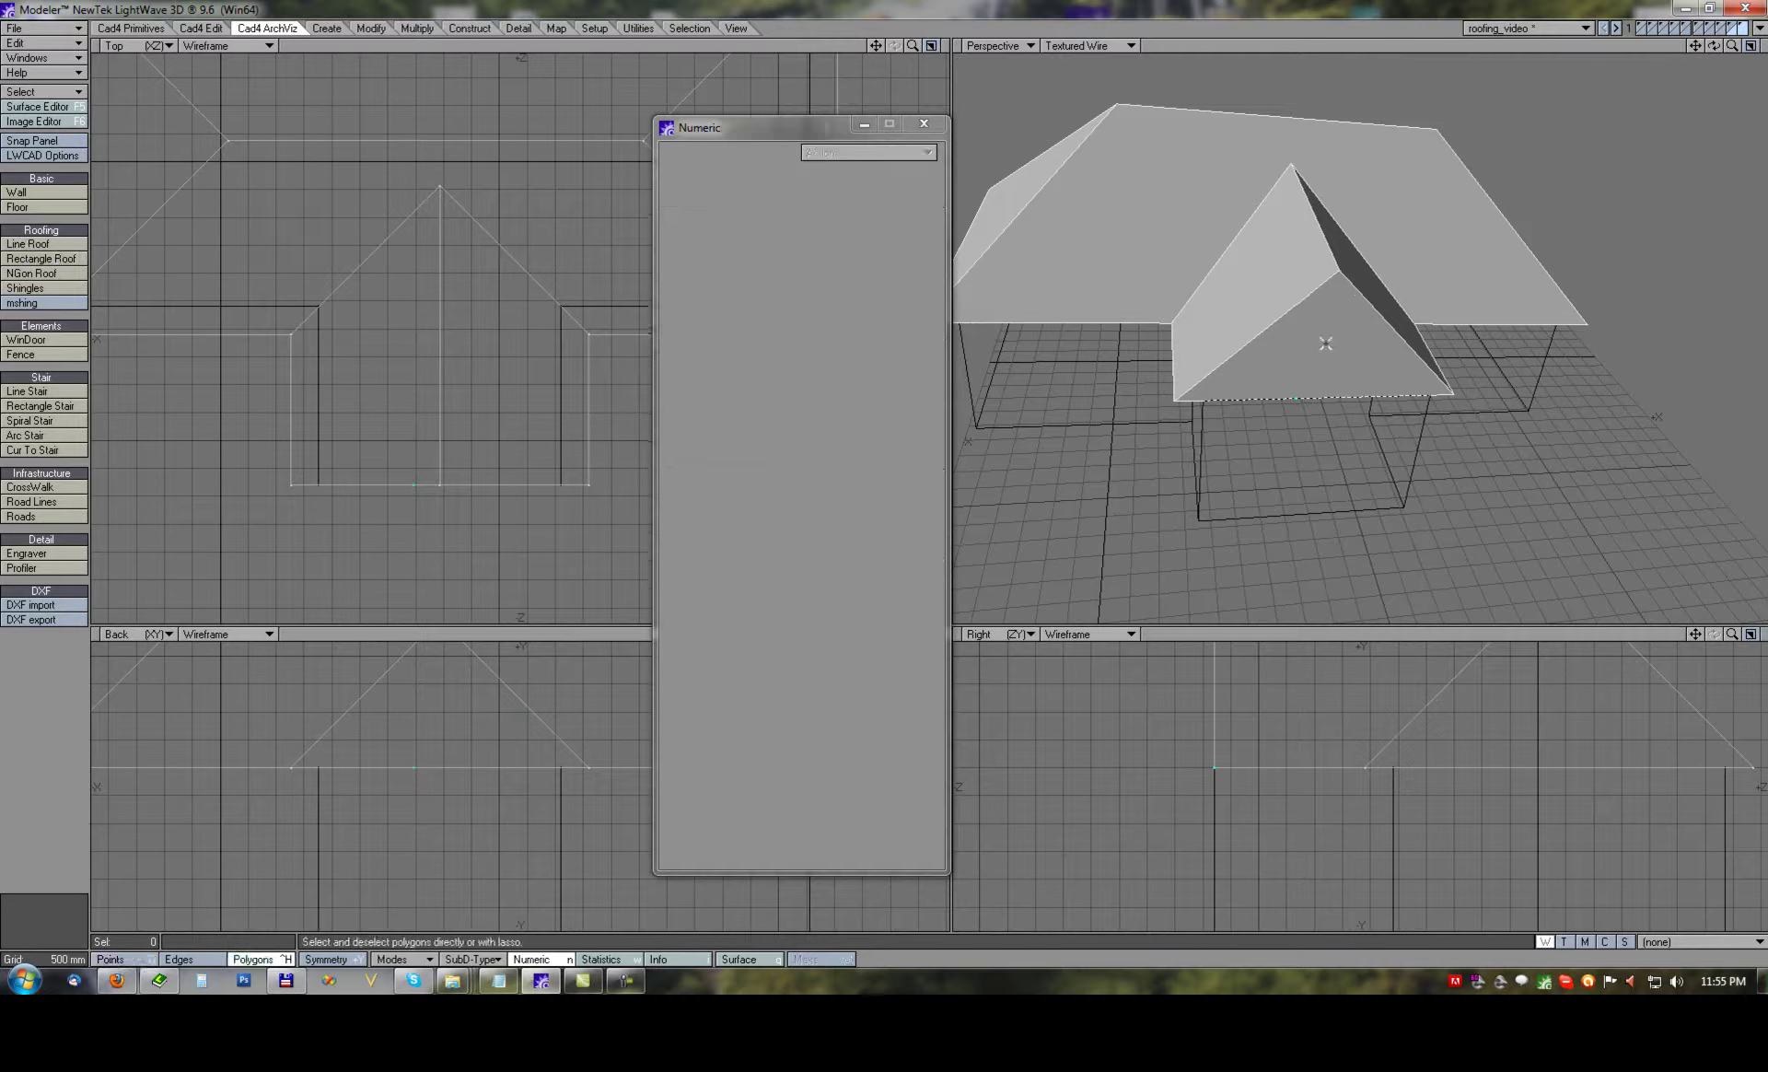
pyautogui.click(1339, 338)
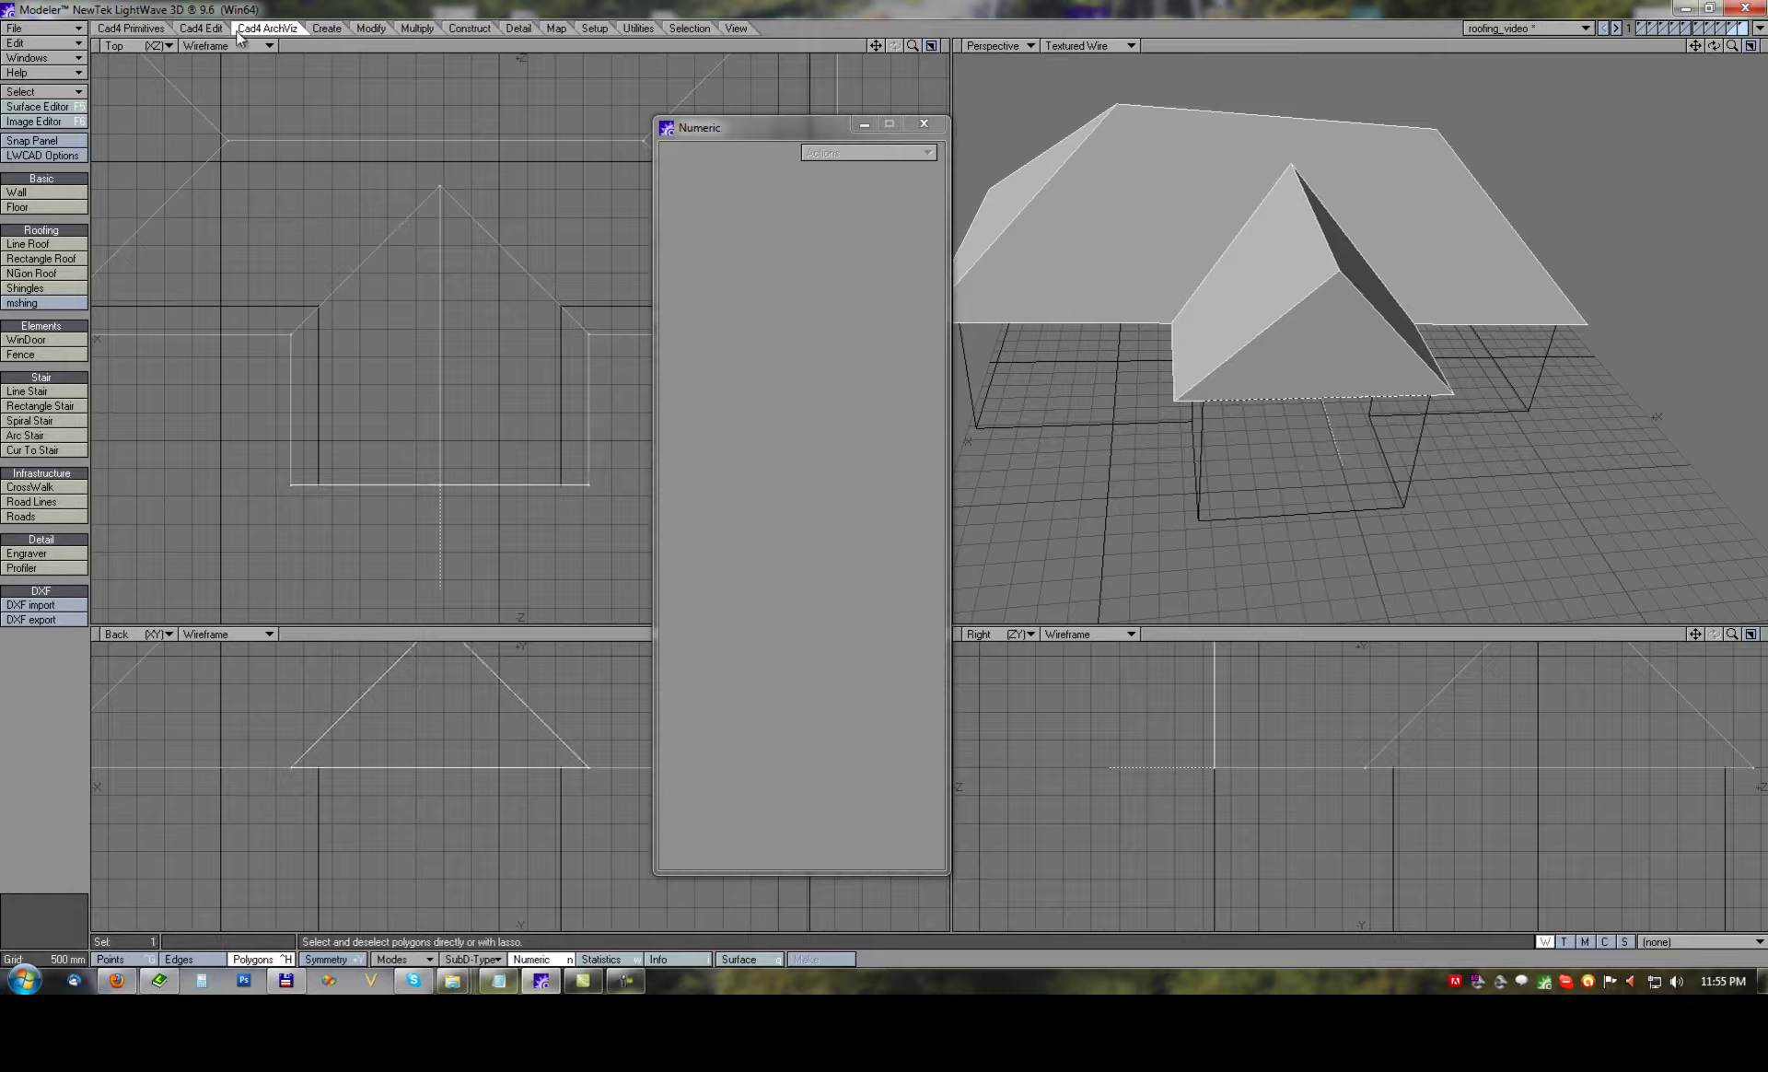
pyautogui.click(201, 28)
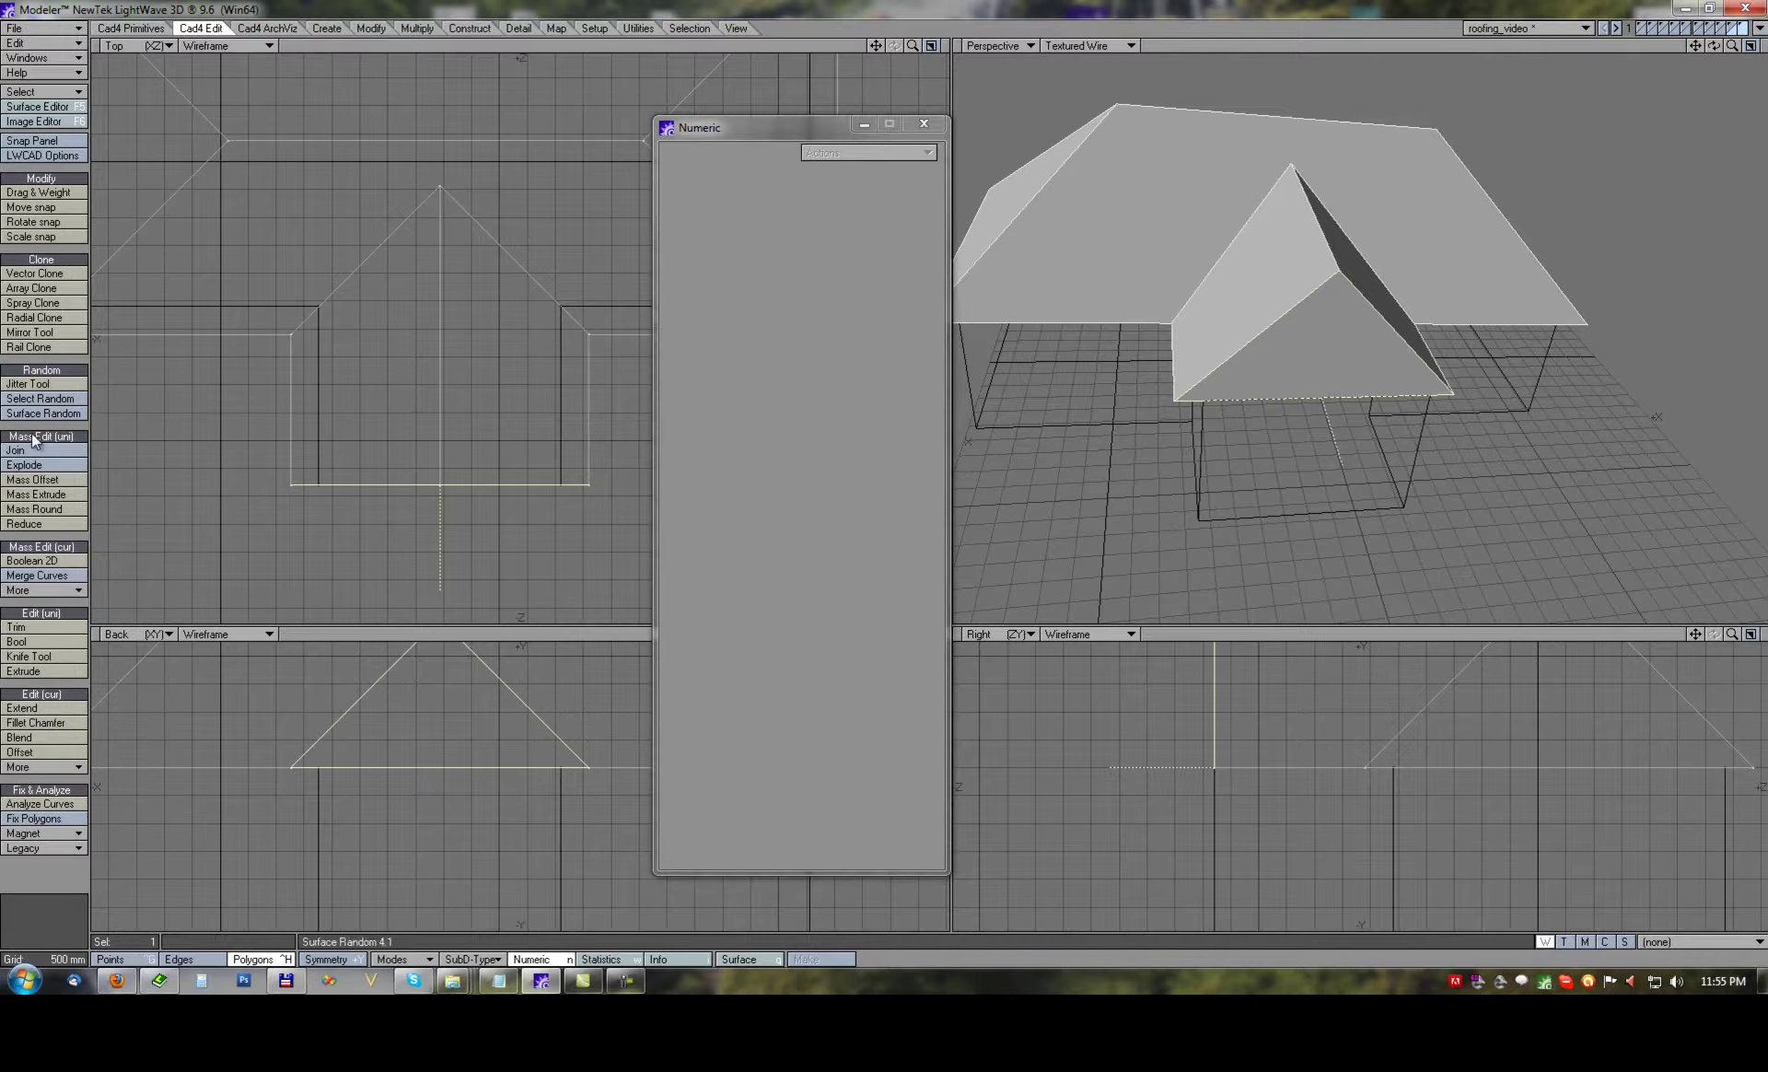
pyautogui.click(34, 480)
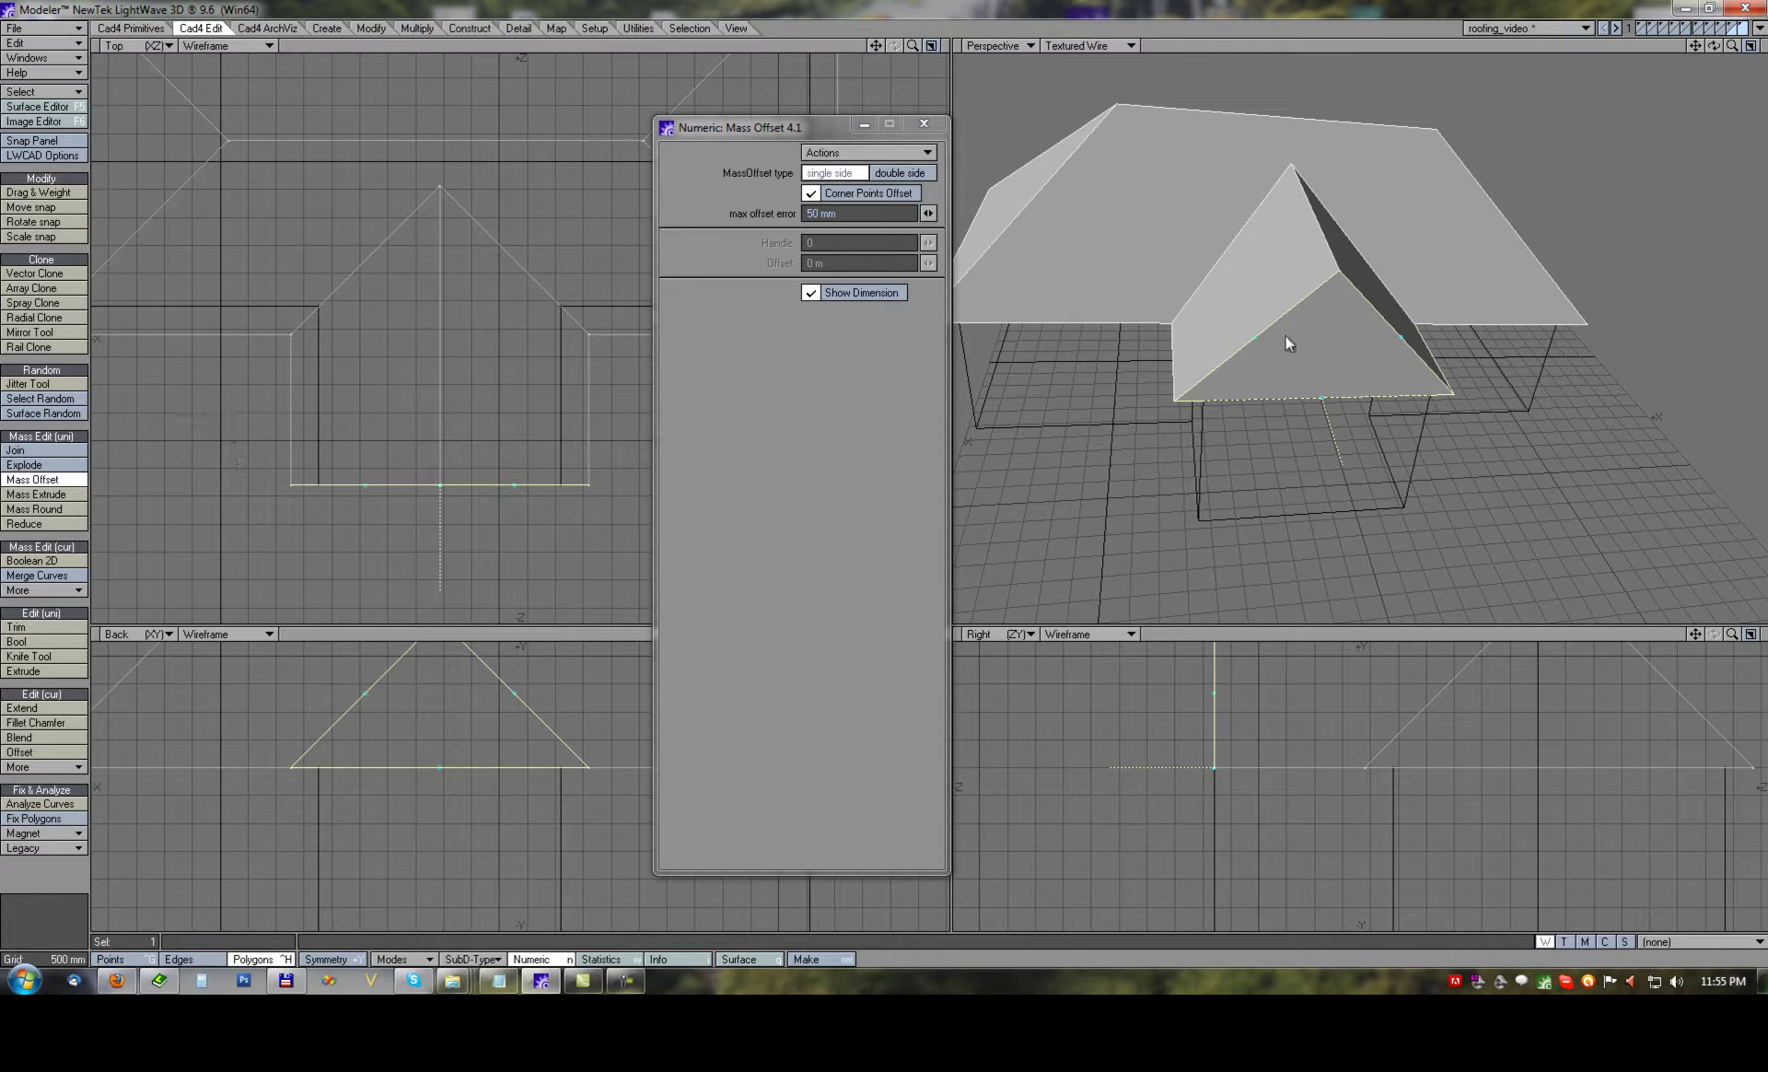
pyautogui.click(1253, 339)
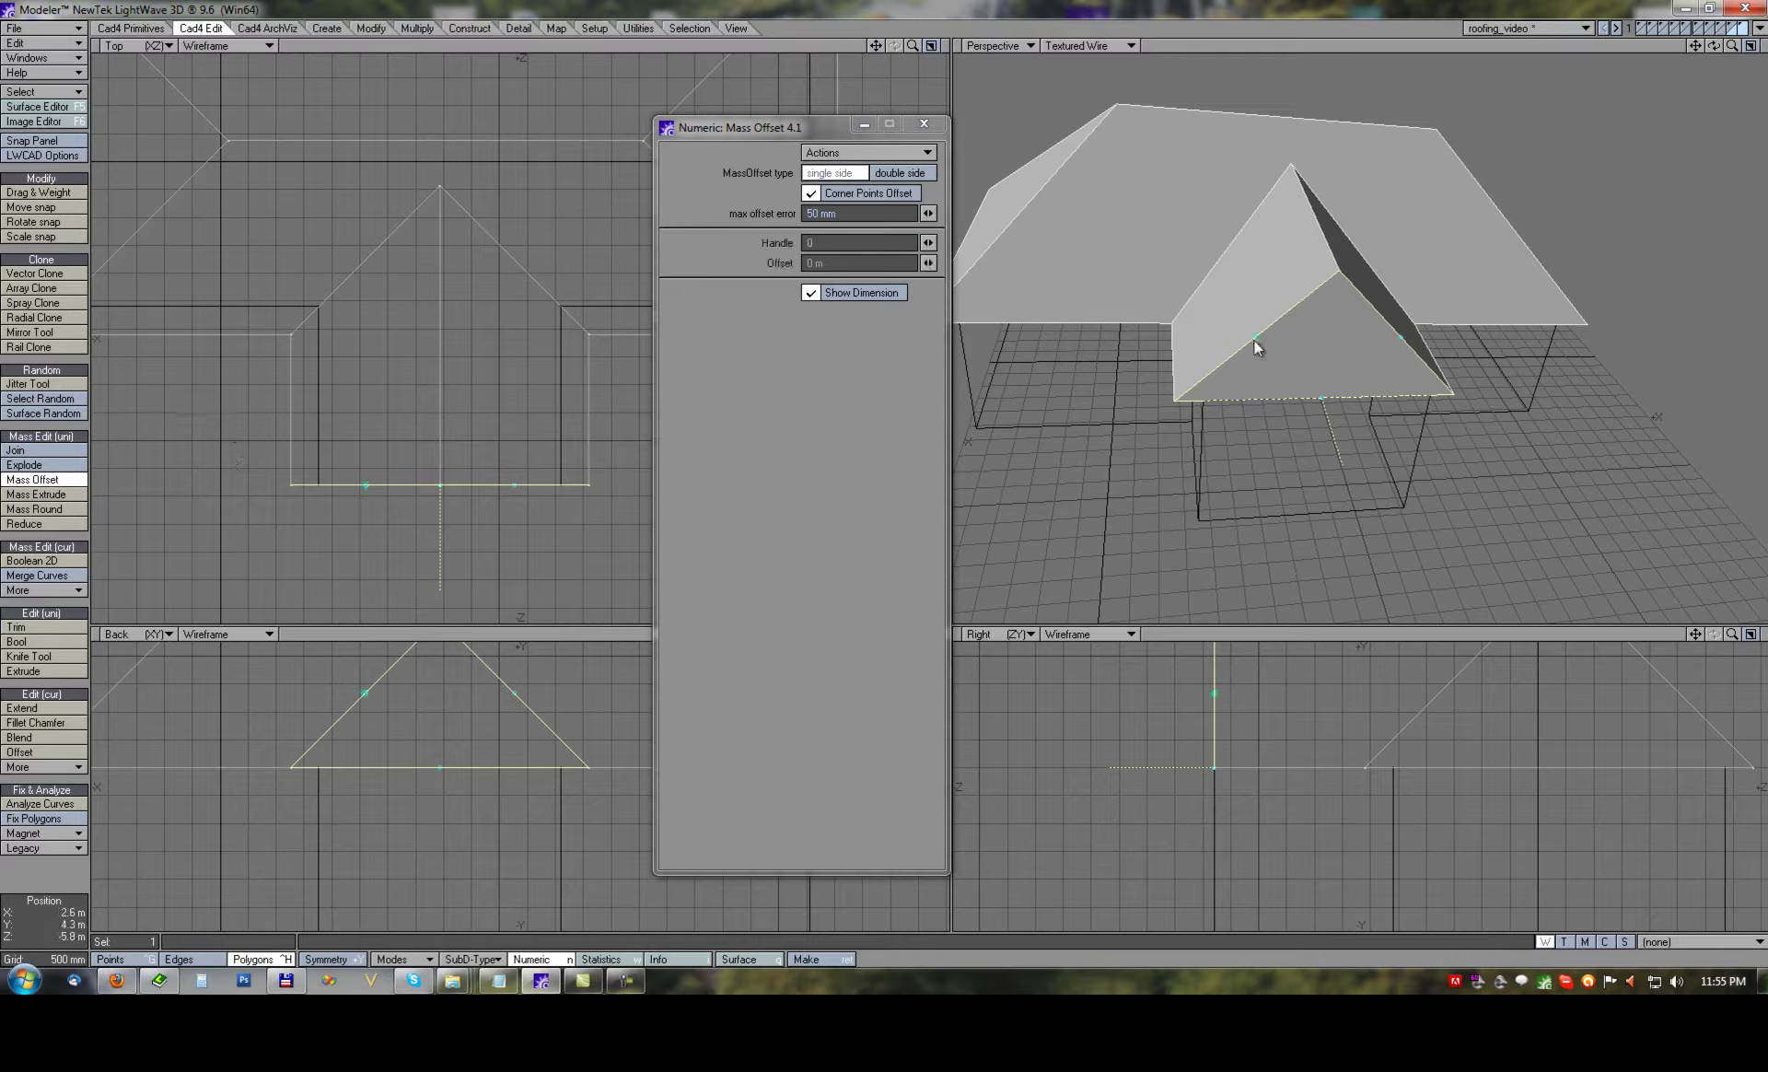
pyautogui.keyDown('shift'); pyautogui.click(1401, 339); pyautogui.keyUp('shift')
pyautogui.moveTo(1323, 330); pyautogui.dragTo(1317, 333)
pyautogui.press('space')
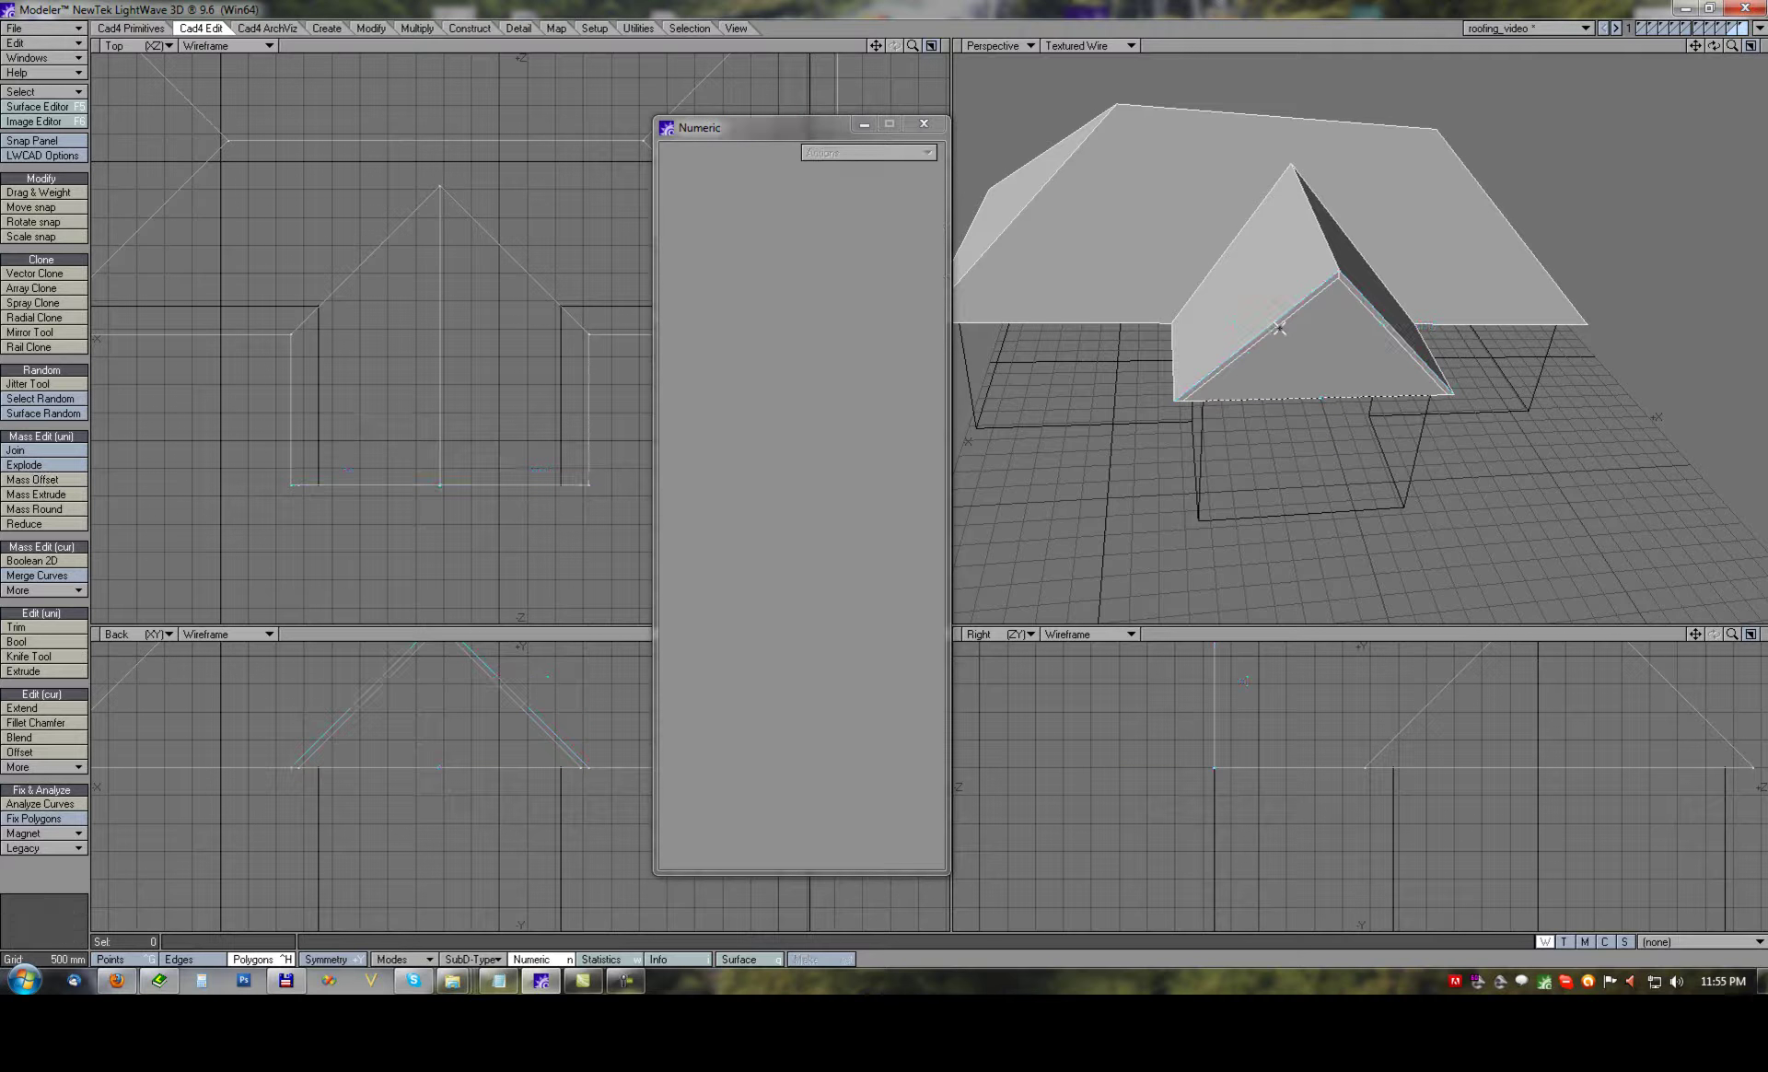
# Select the two narrow strips along the gable edges and extrude them outward 500 mm with Mass Extrude to form the front overhang.
pyautogui.click(1376, 316)
pyautogui.keyDown('ctrl'); pyautogui.keyDown('alt'); pyautogui.moveTo(1294, 317); pyautogui.dragTo(1343, 312); pyautogui.keyUp('alt'); pyautogui.keyUp('ctrl')
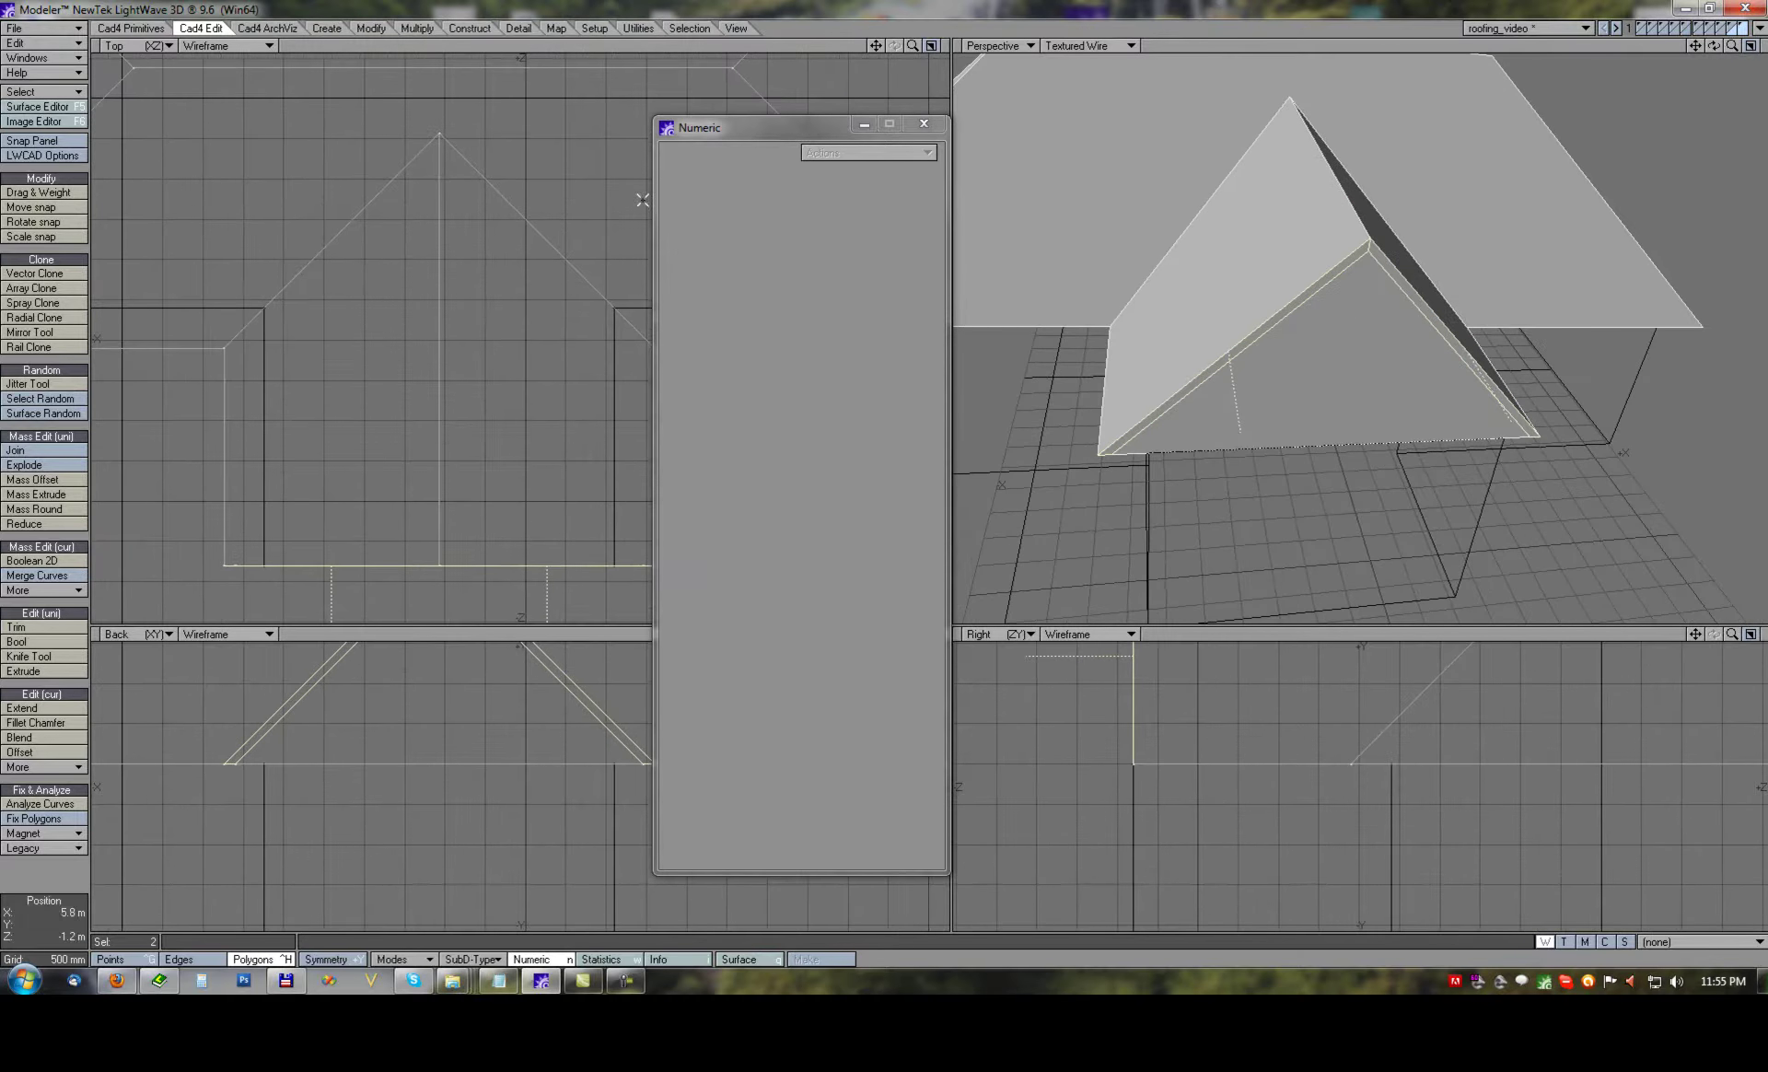
pyautogui.click(37, 496)
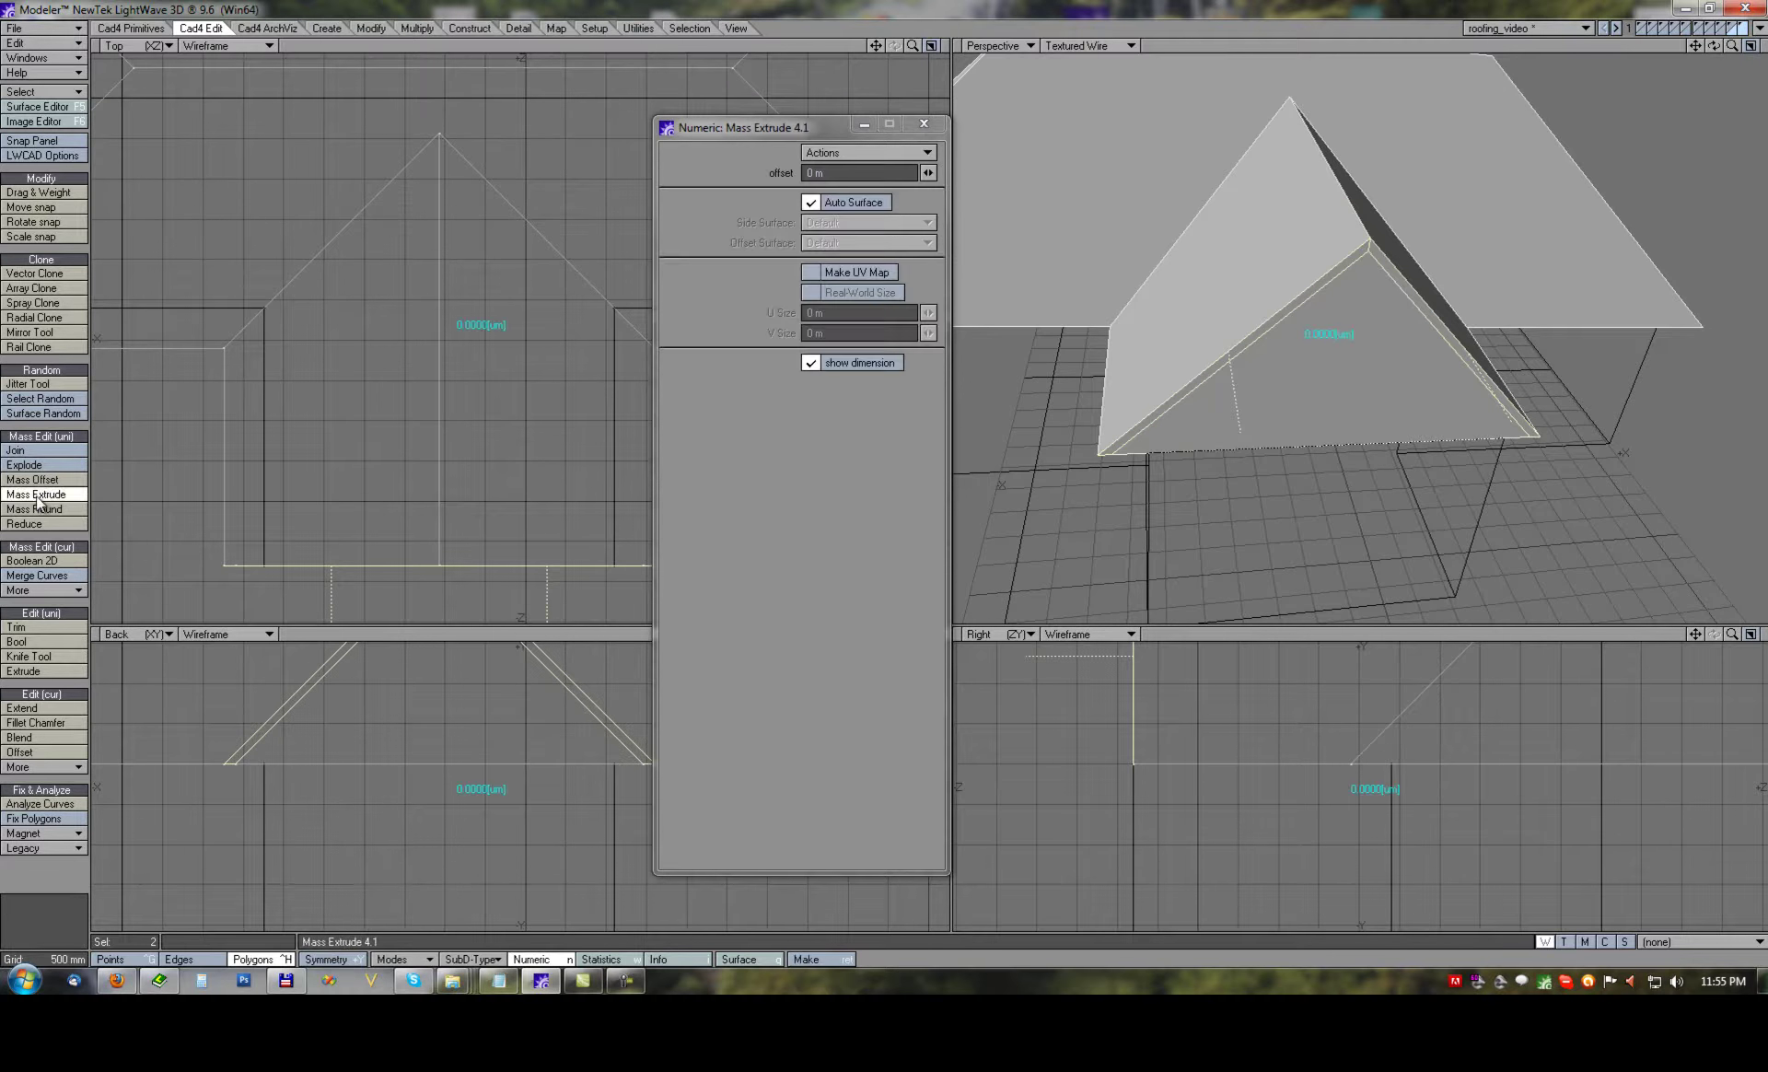
pyautogui.scroll(-2, 423, 309)
pyautogui.moveTo(424, 310); pyautogui.dragTo(466, 278)
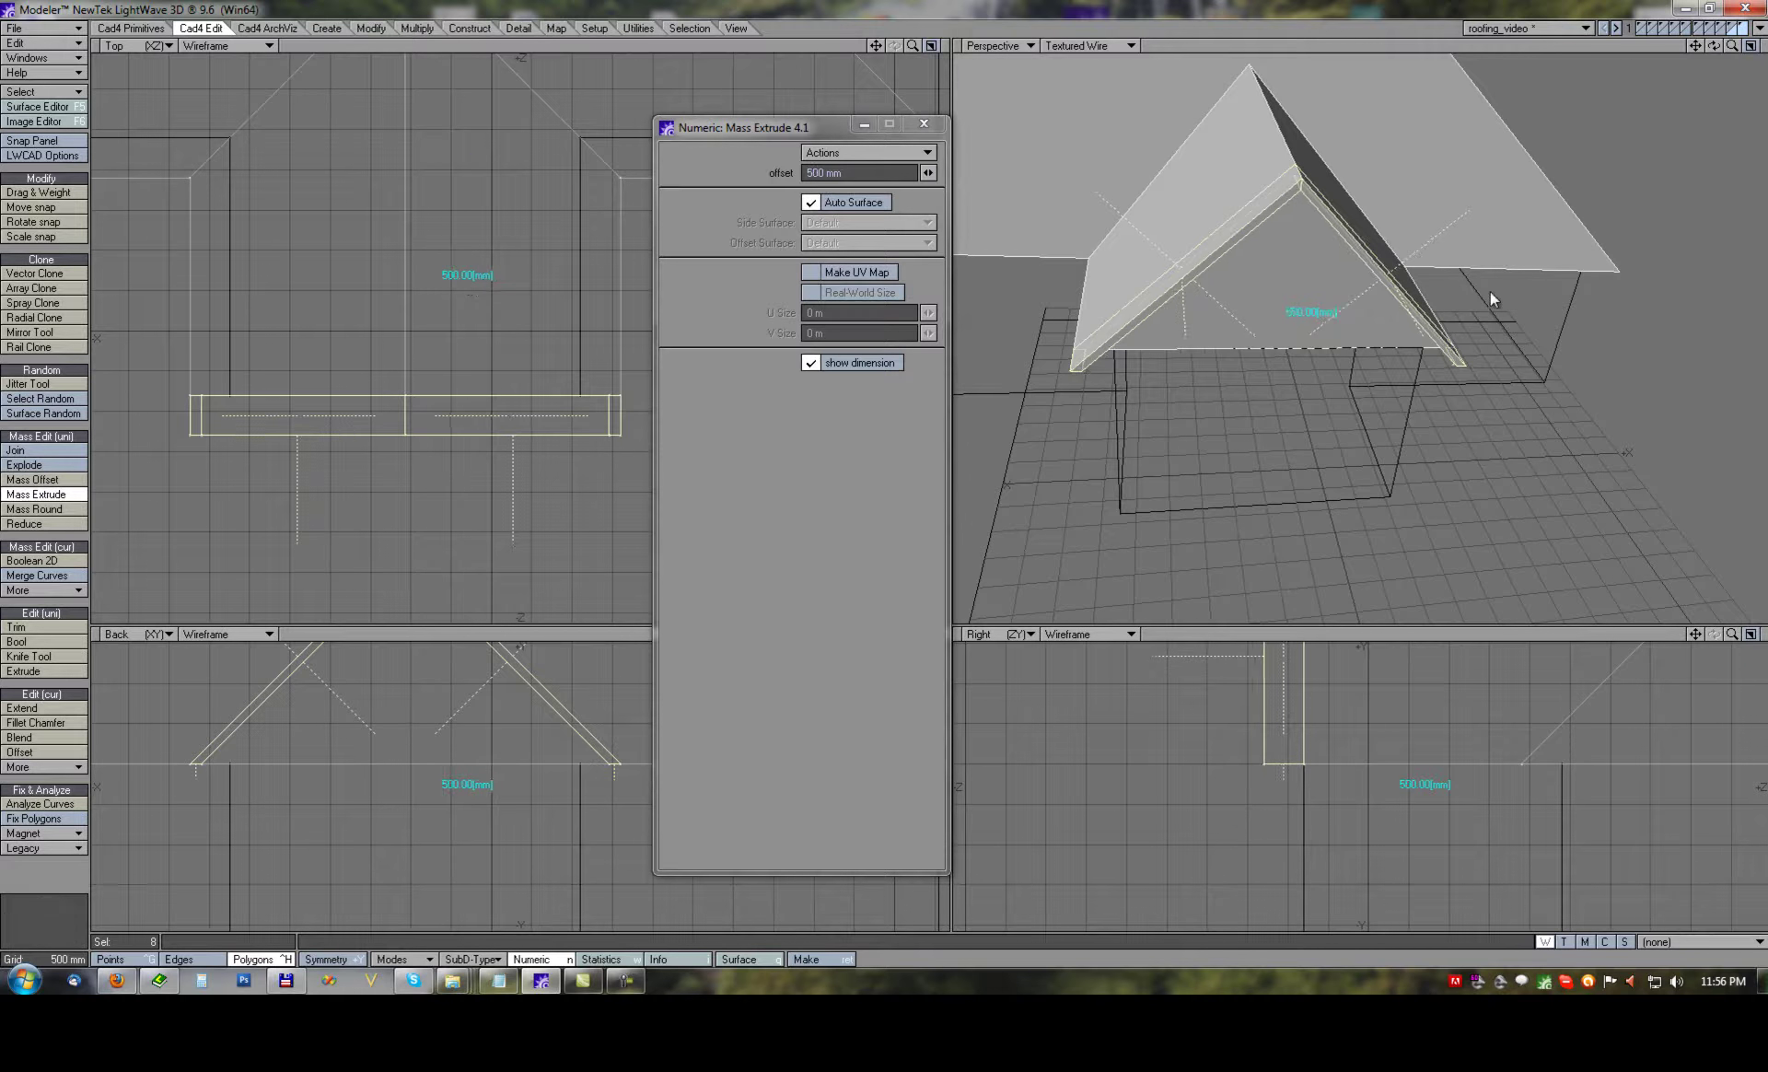
pyautogui.press('space')
# Clean up the finished roof geometry with Reduce, and show the wall layer together with the roof.
pyautogui.press('space')
pyautogui.press('a')
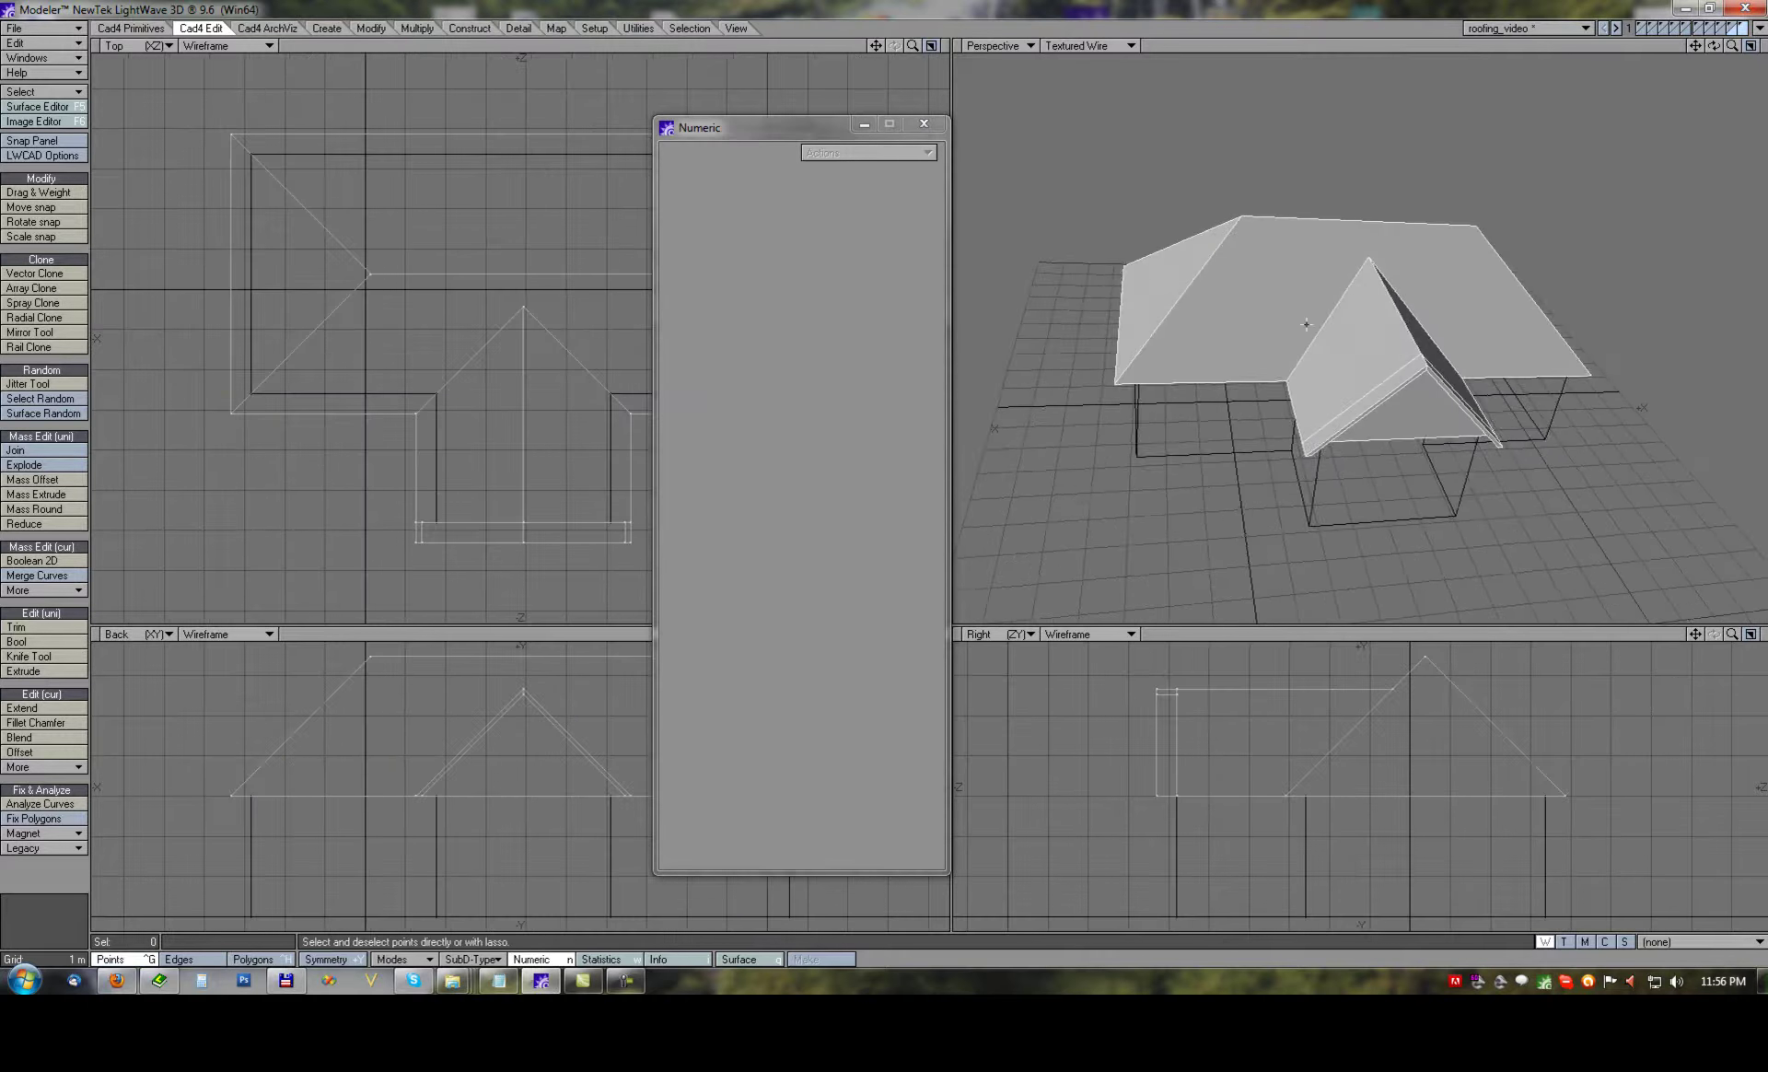
pyautogui.click(27, 523)
pyautogui.press('space')
pyautogui.keyDown('alt'); pyautogui.moveTo(1414, 449); pyautogui.dragTo(1351, 370); pyautogui.keyUp('alt')
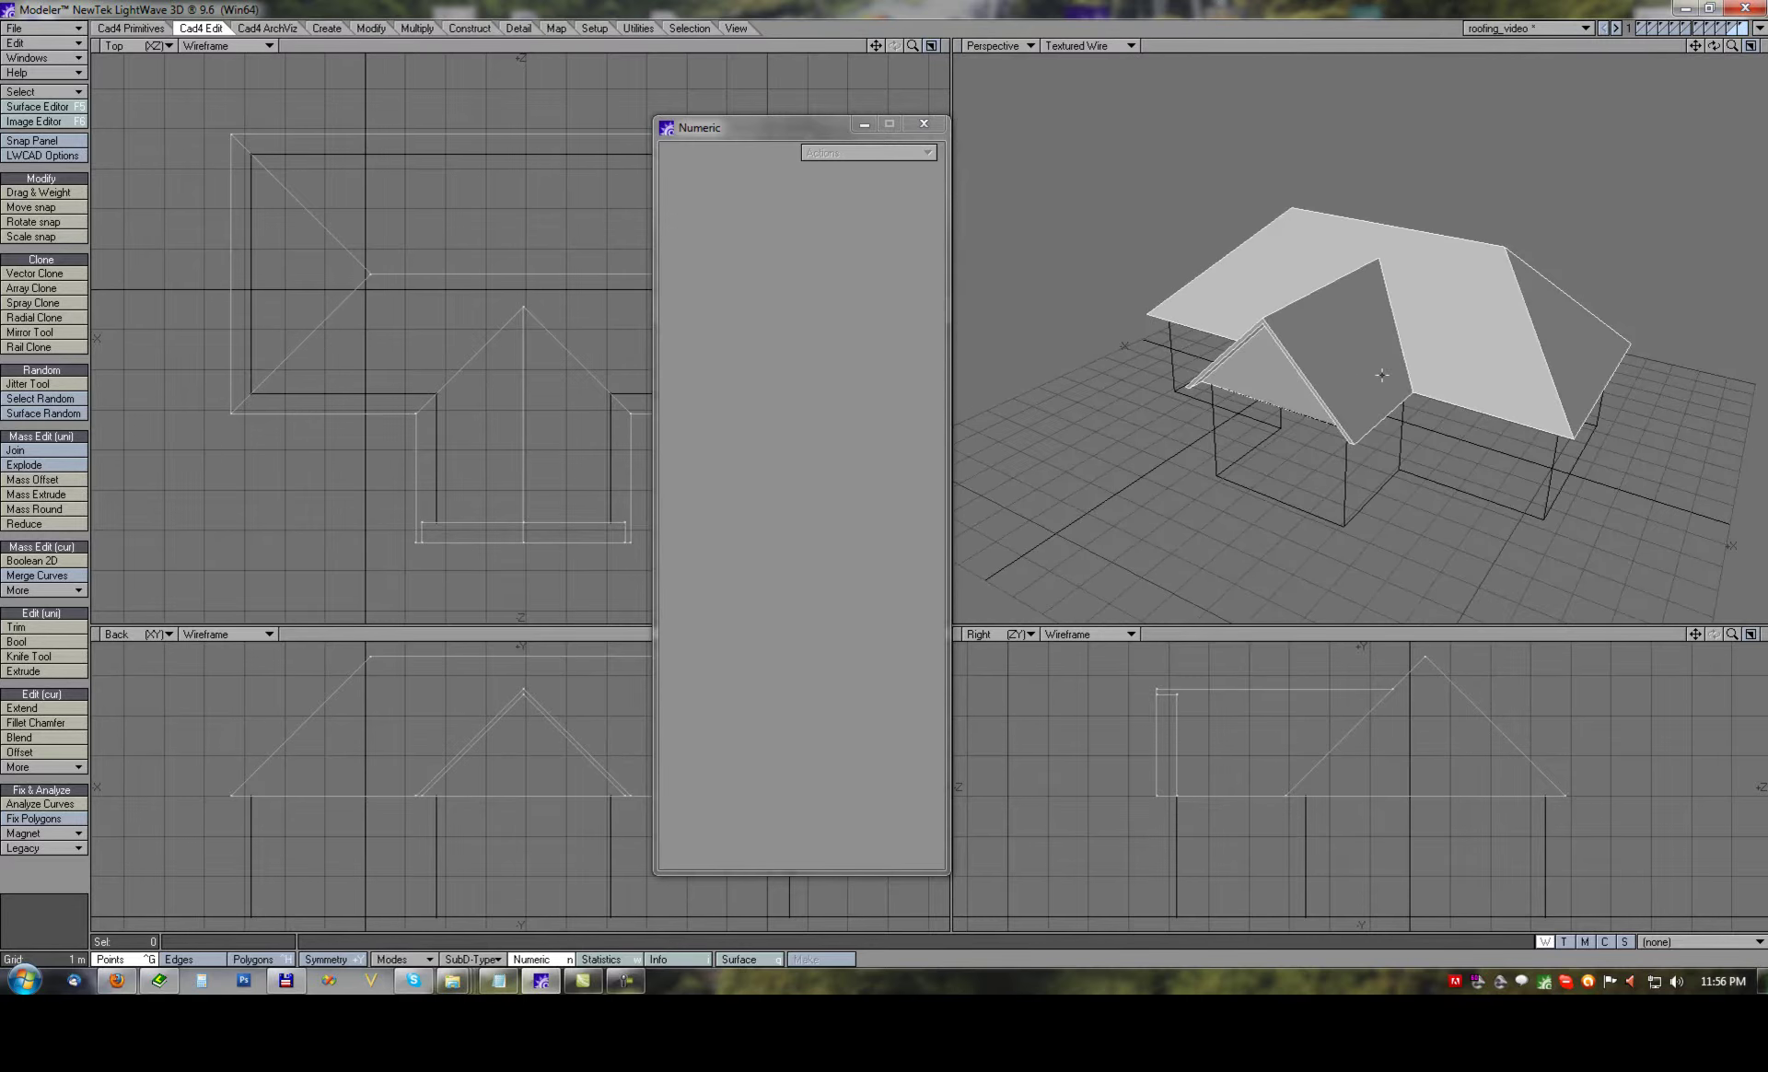
pyautogui.keyDown('shift'); pyautogui.click(1687, 28); pyautogui.keyUp('shift')
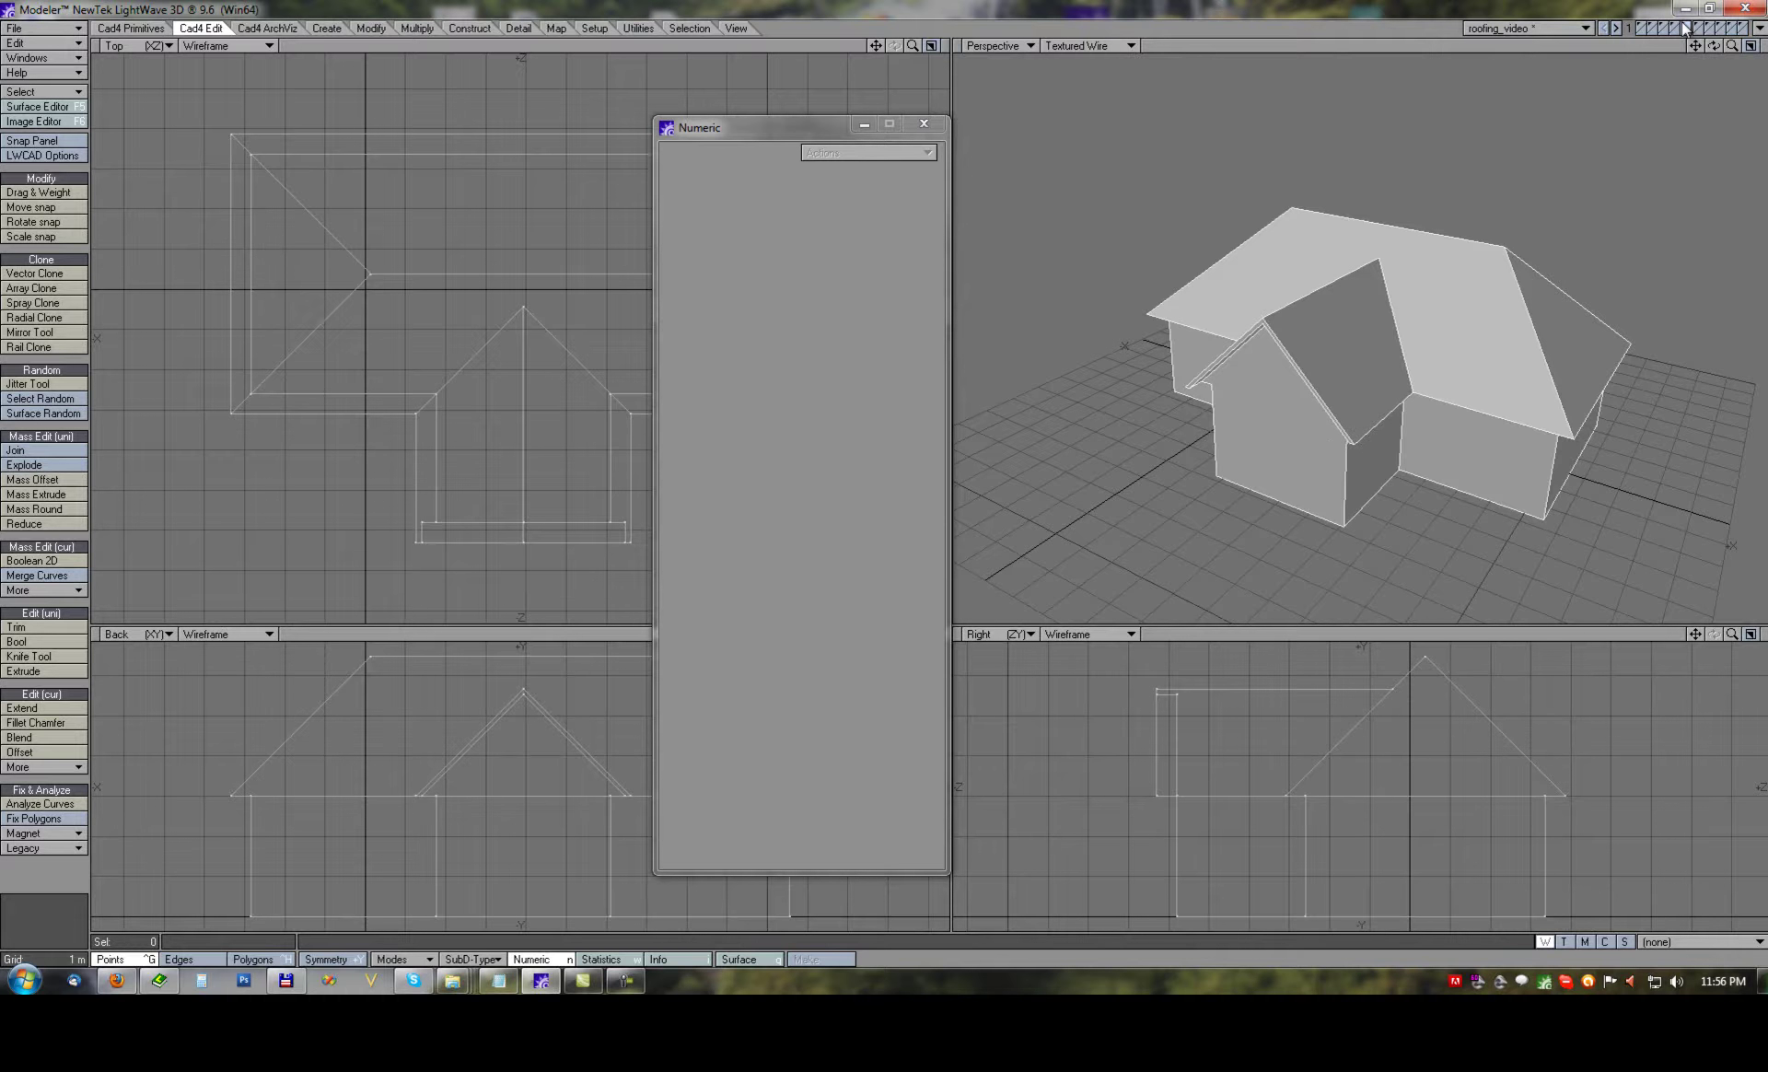
# Switch to the layer holding all four finished houses and examine their roofs in a full-size perspective view.
pyautogui.keyDown('shift'); pyautogui.click(1698, 28); pyautogui.keyUp('shift')
pyautogui.press('a')
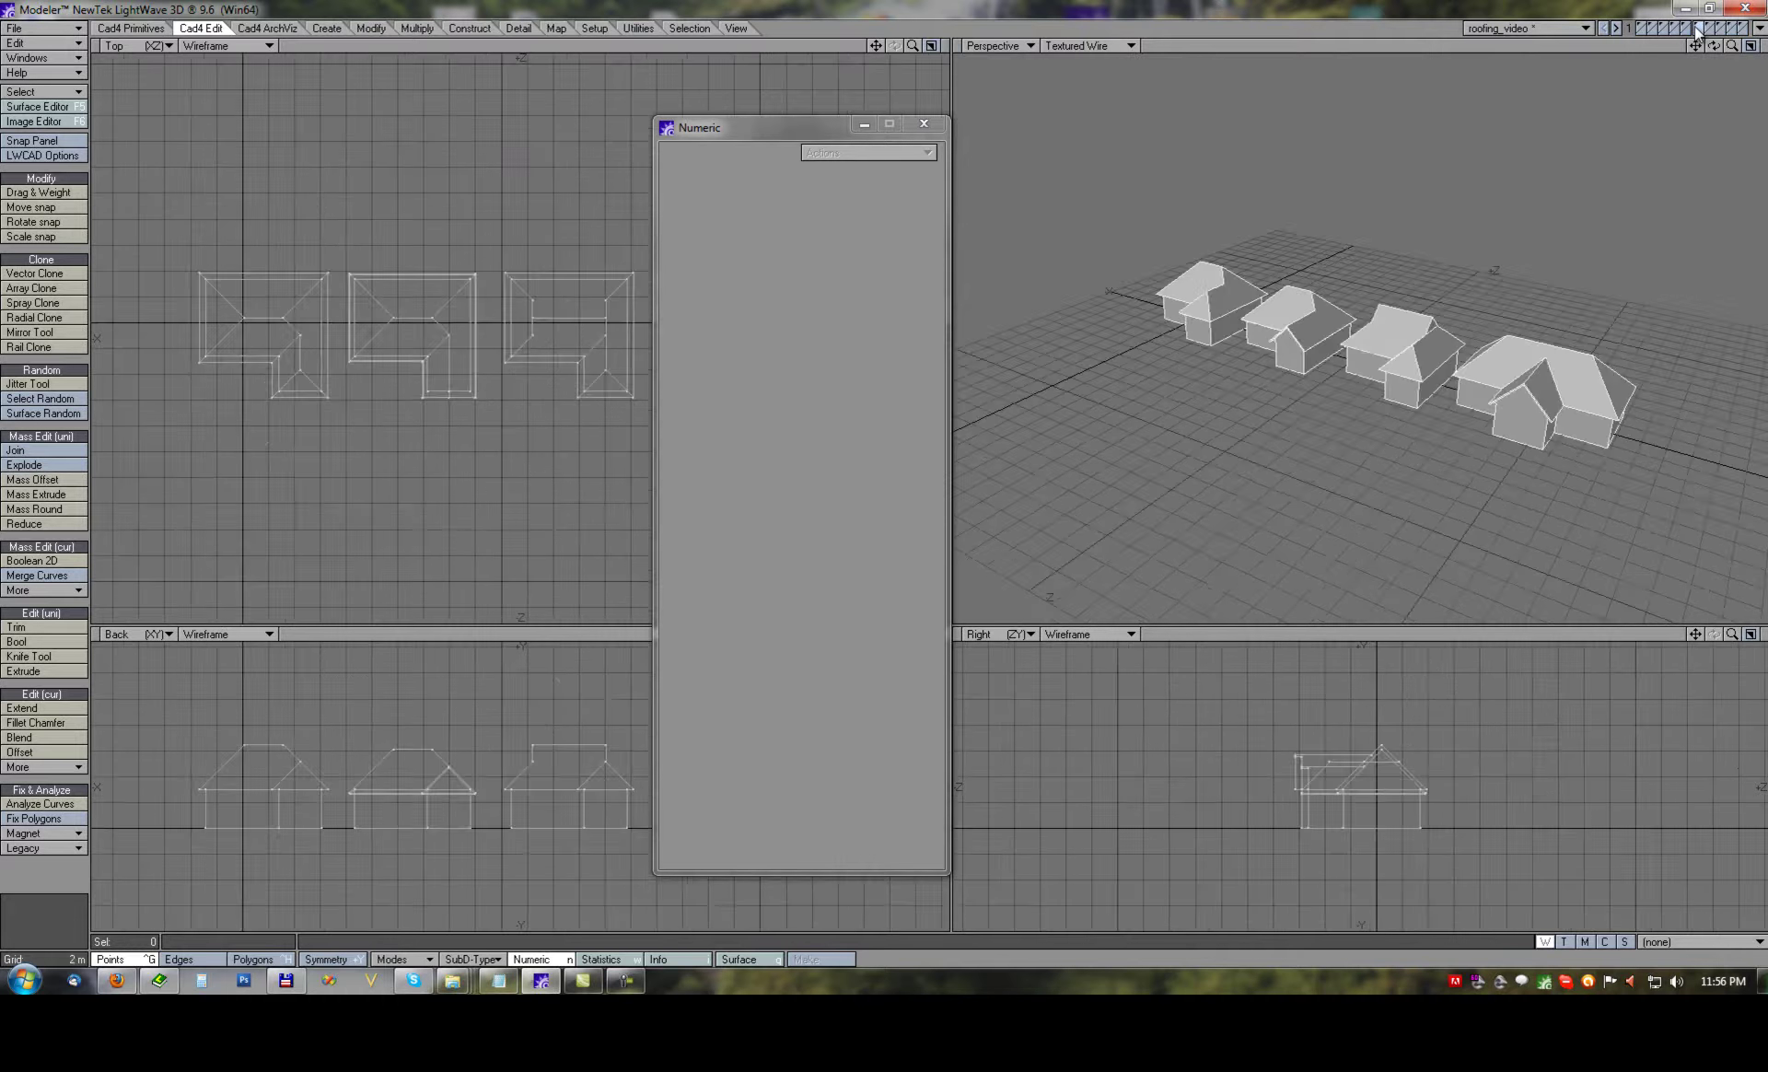
pyautogui.keyDown('alt'); pyautogui.moveTo(1452, 240); pyautogui.dragTo(1446, 267); pyautogui.keyUp('alt')
pyautogui.click(924, 124)
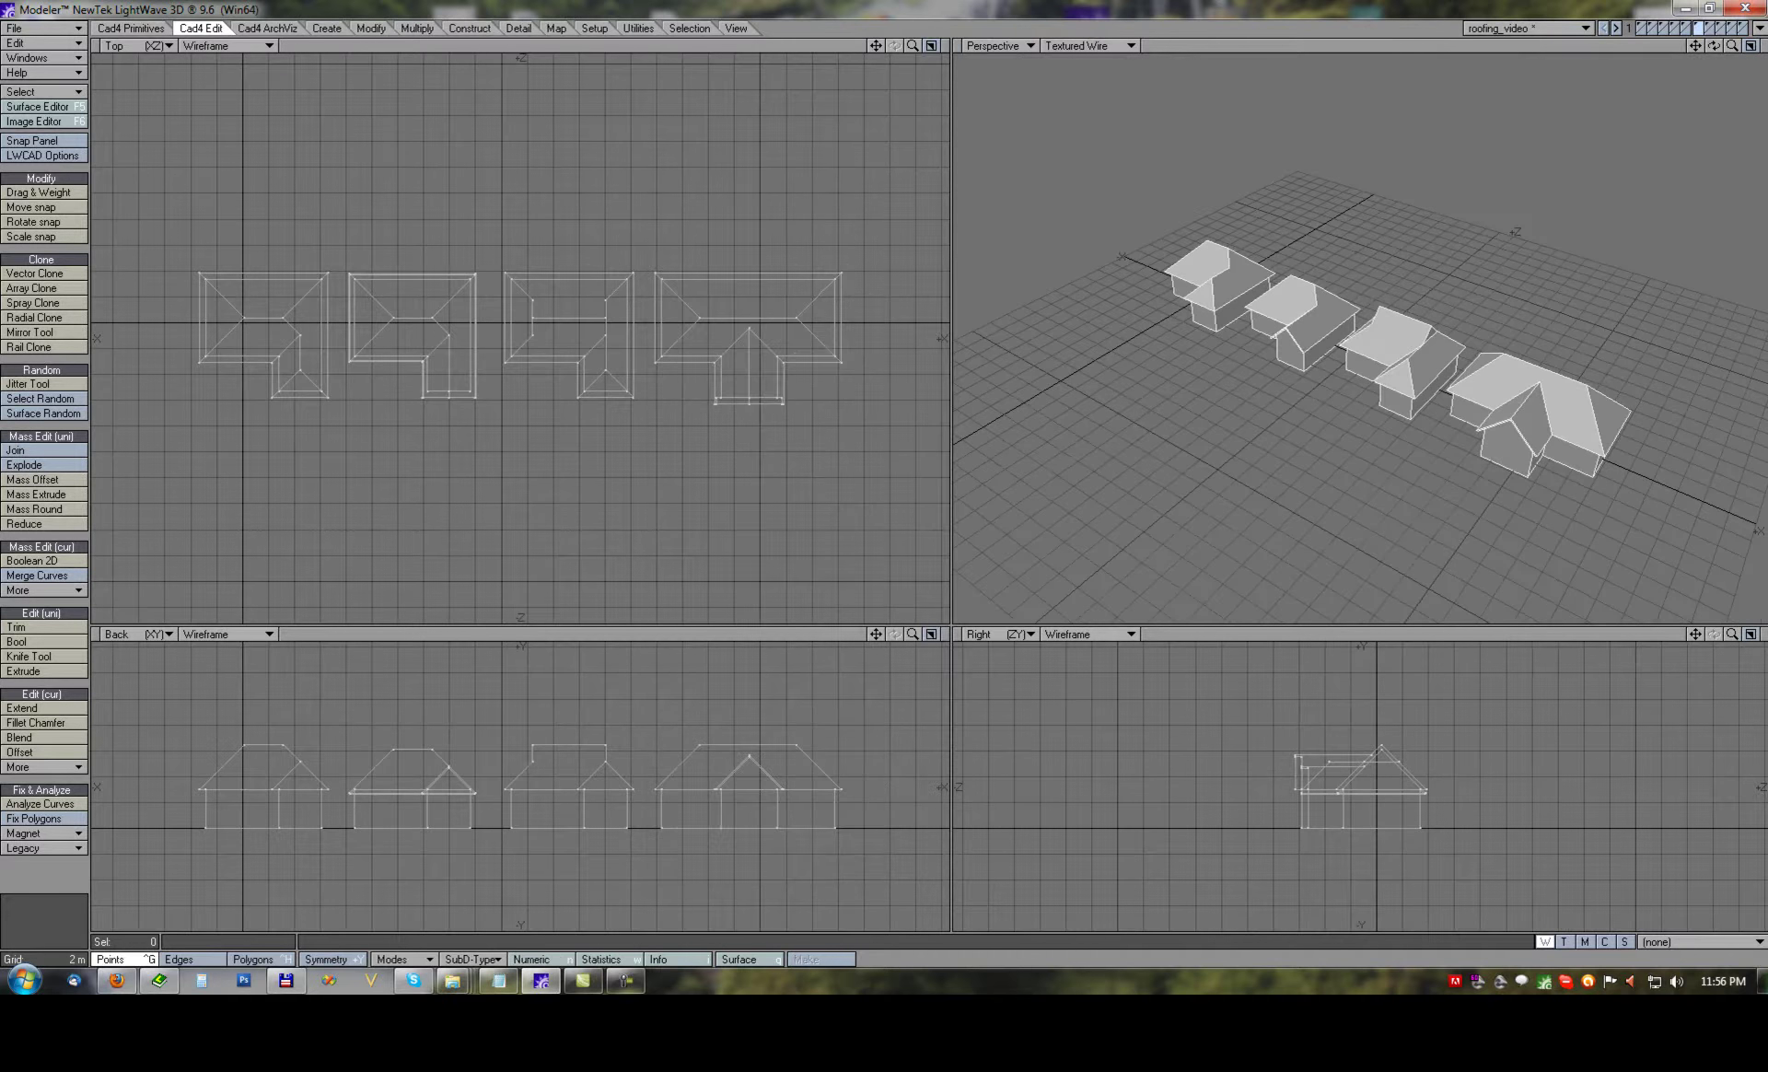
pyautogui.click(1750, 45)
pyautogui.keyDown('alt'); pyautogui.moveTo(1060, 432); pyautogui.dragTo(960, 459); pyautogui.keyUp('alt')
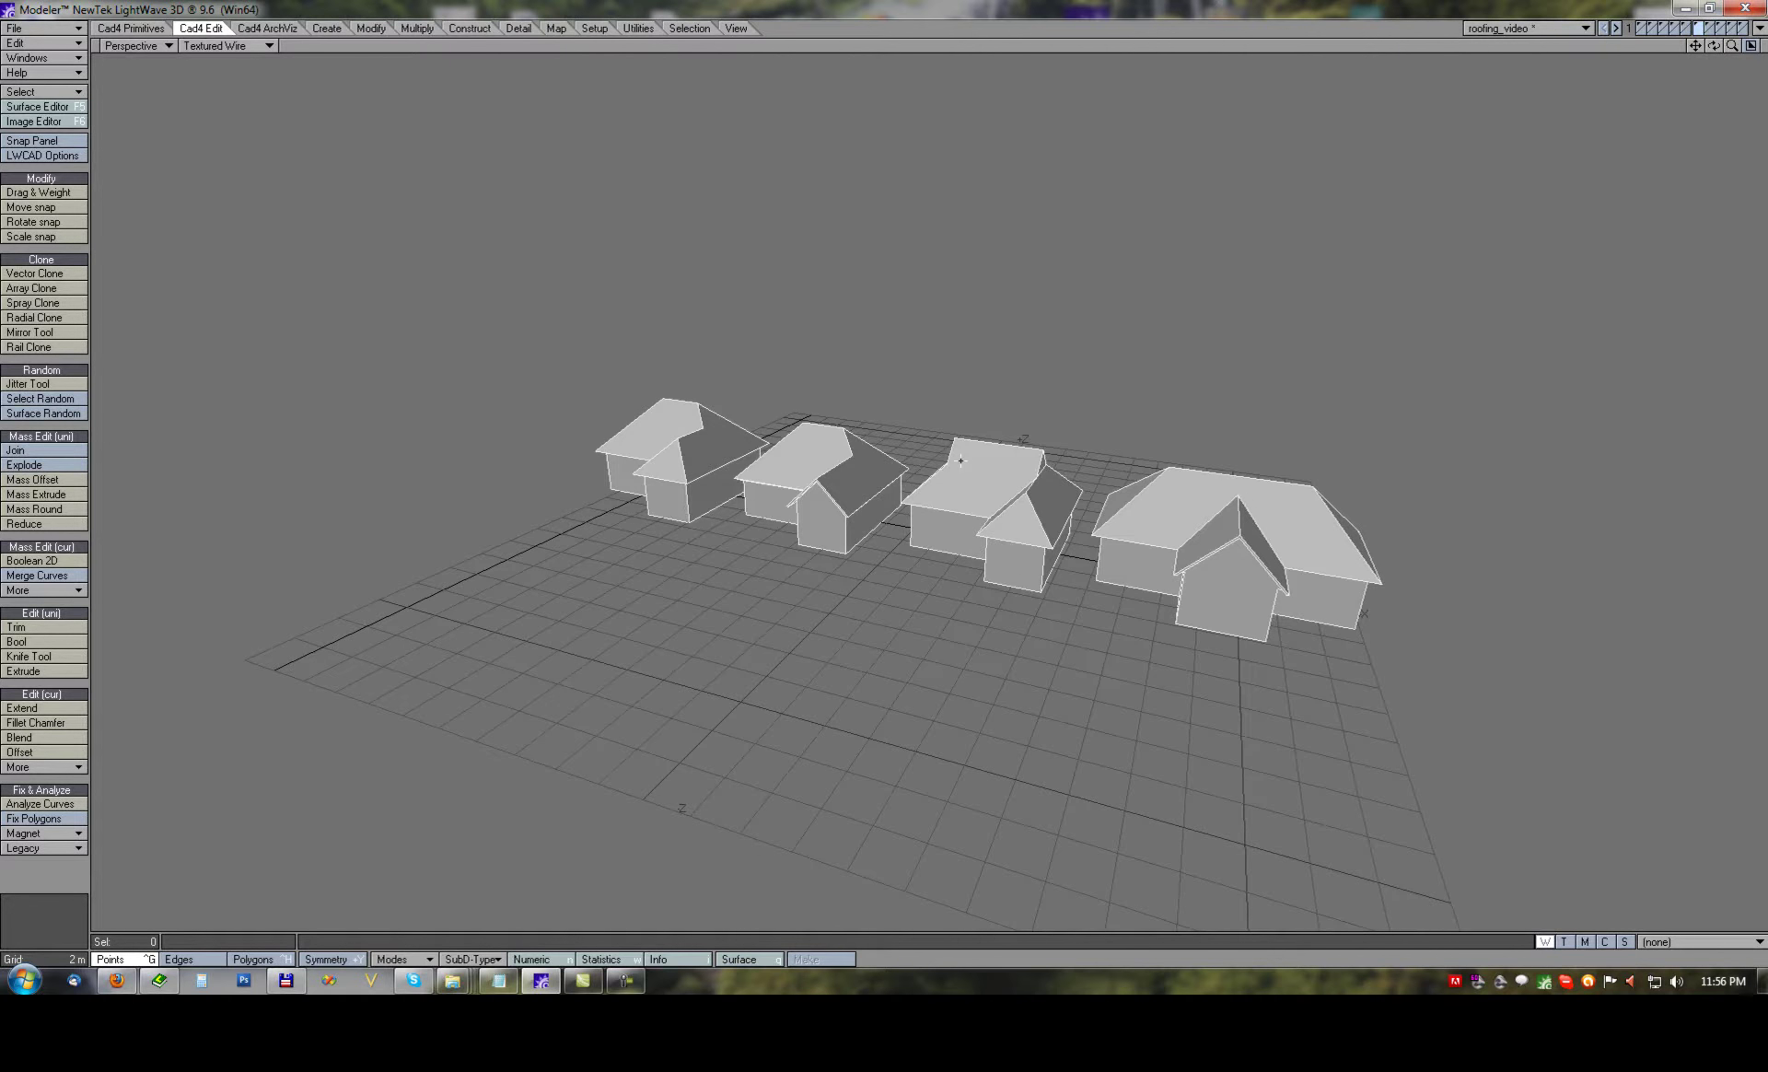
pyautogui.keyDown('ctrl'); pyautogui.keyDown('alt'); pyautogui.moveTo(1107, 548); pyautogui.dragTo(910, 431); pyautogui.keyUp('alt'); pyautogui.keyUp('ctrl')
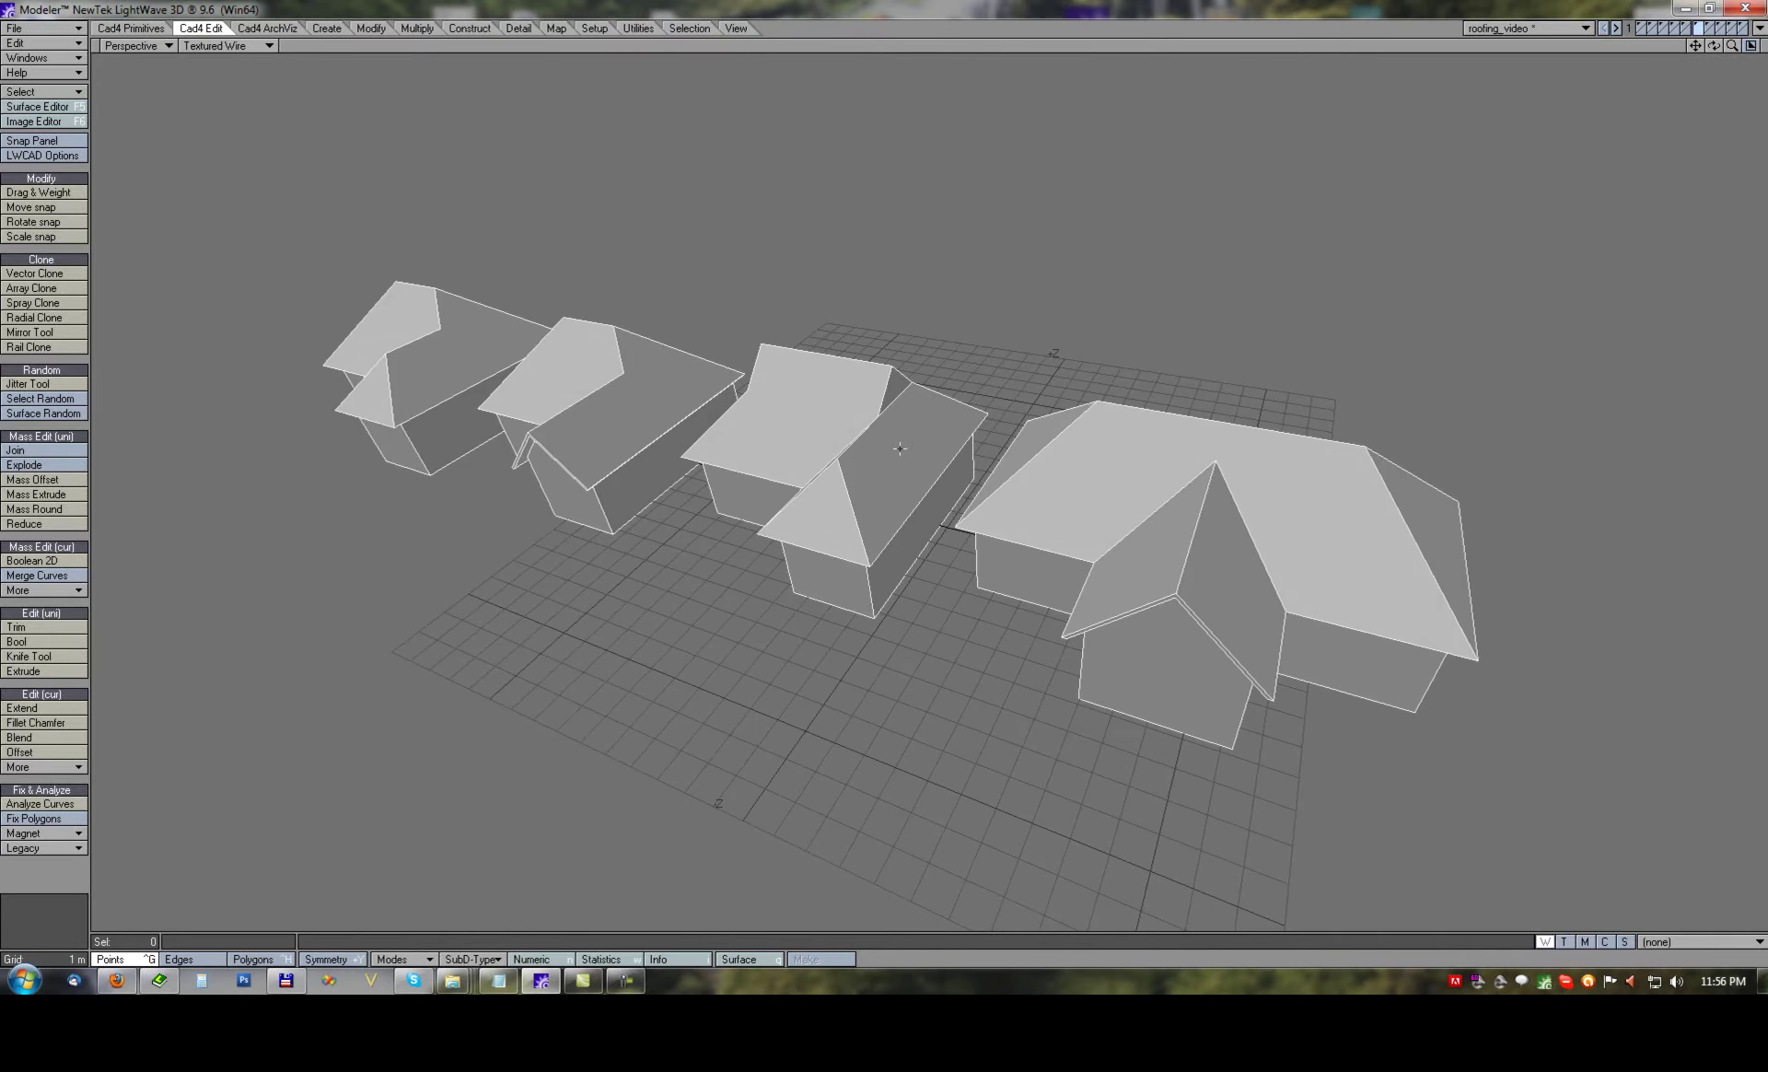
pyautogui.keyDown('alt'); pyautogui.moveTo(941, 682); pyautogui.dragTo(885, 368); pyautogui.keyUp('alt')
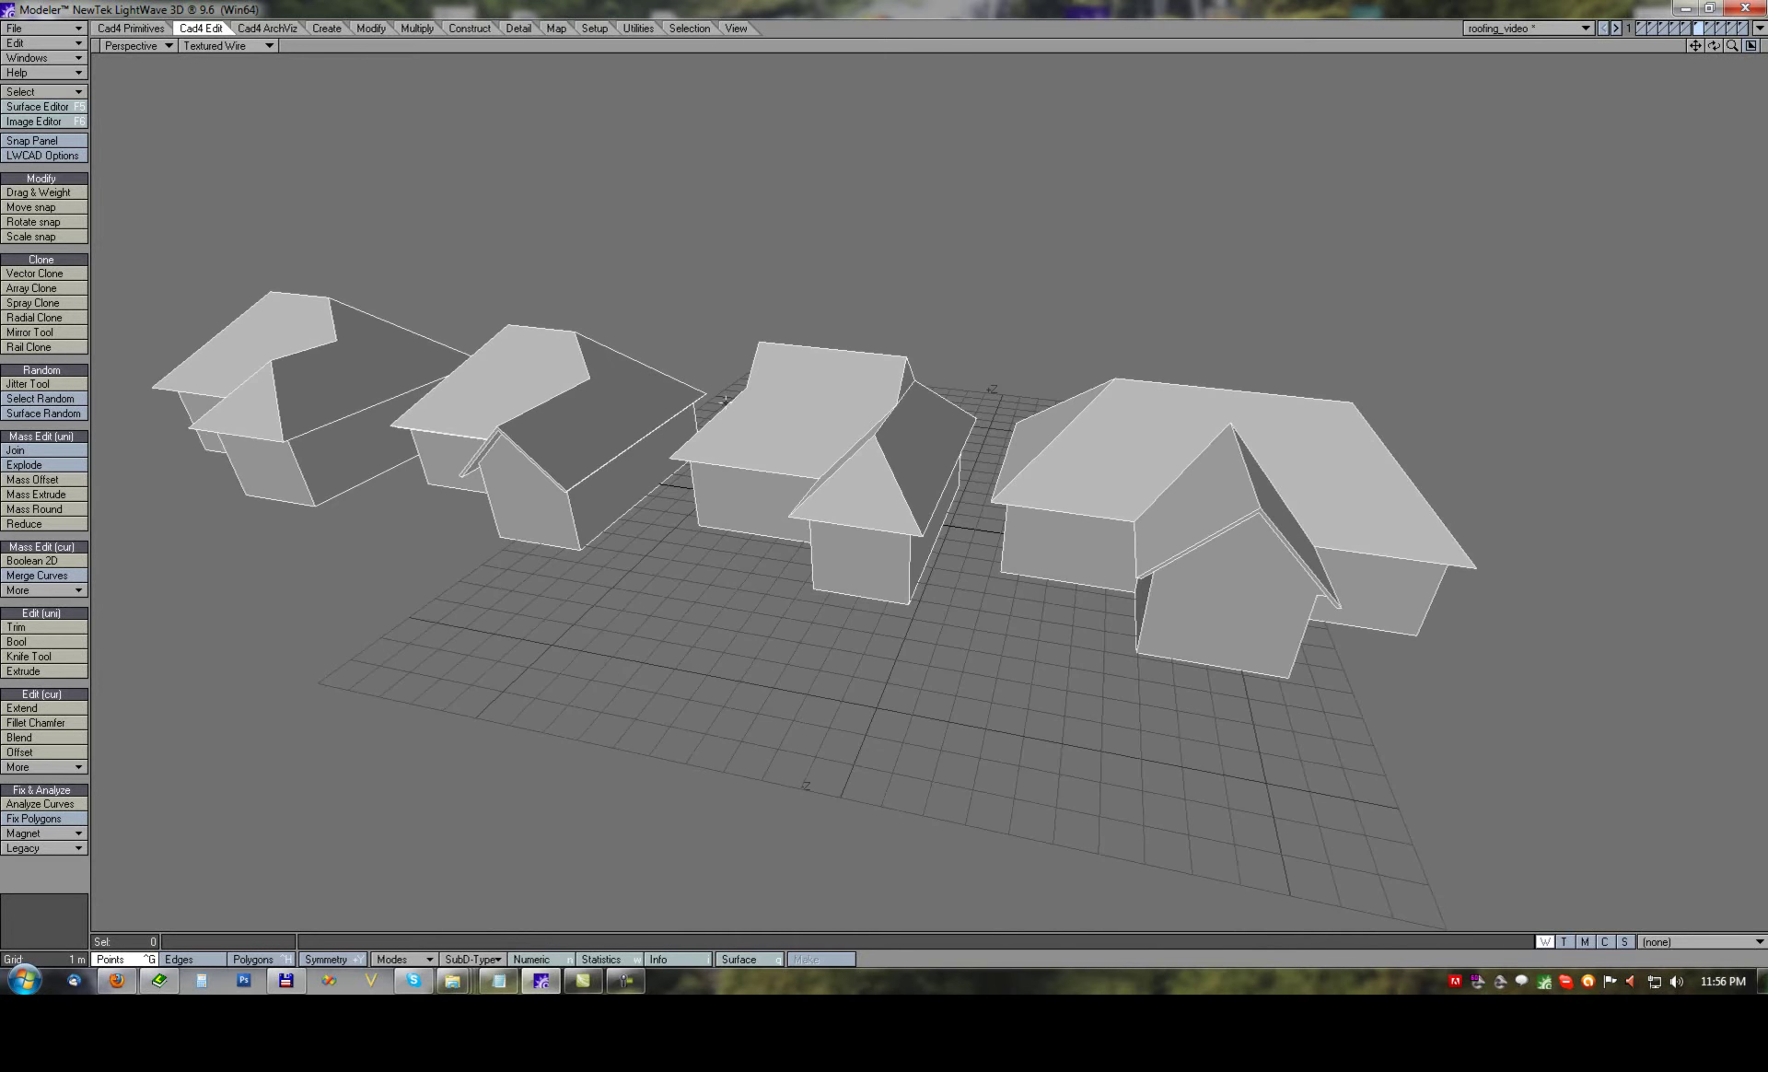